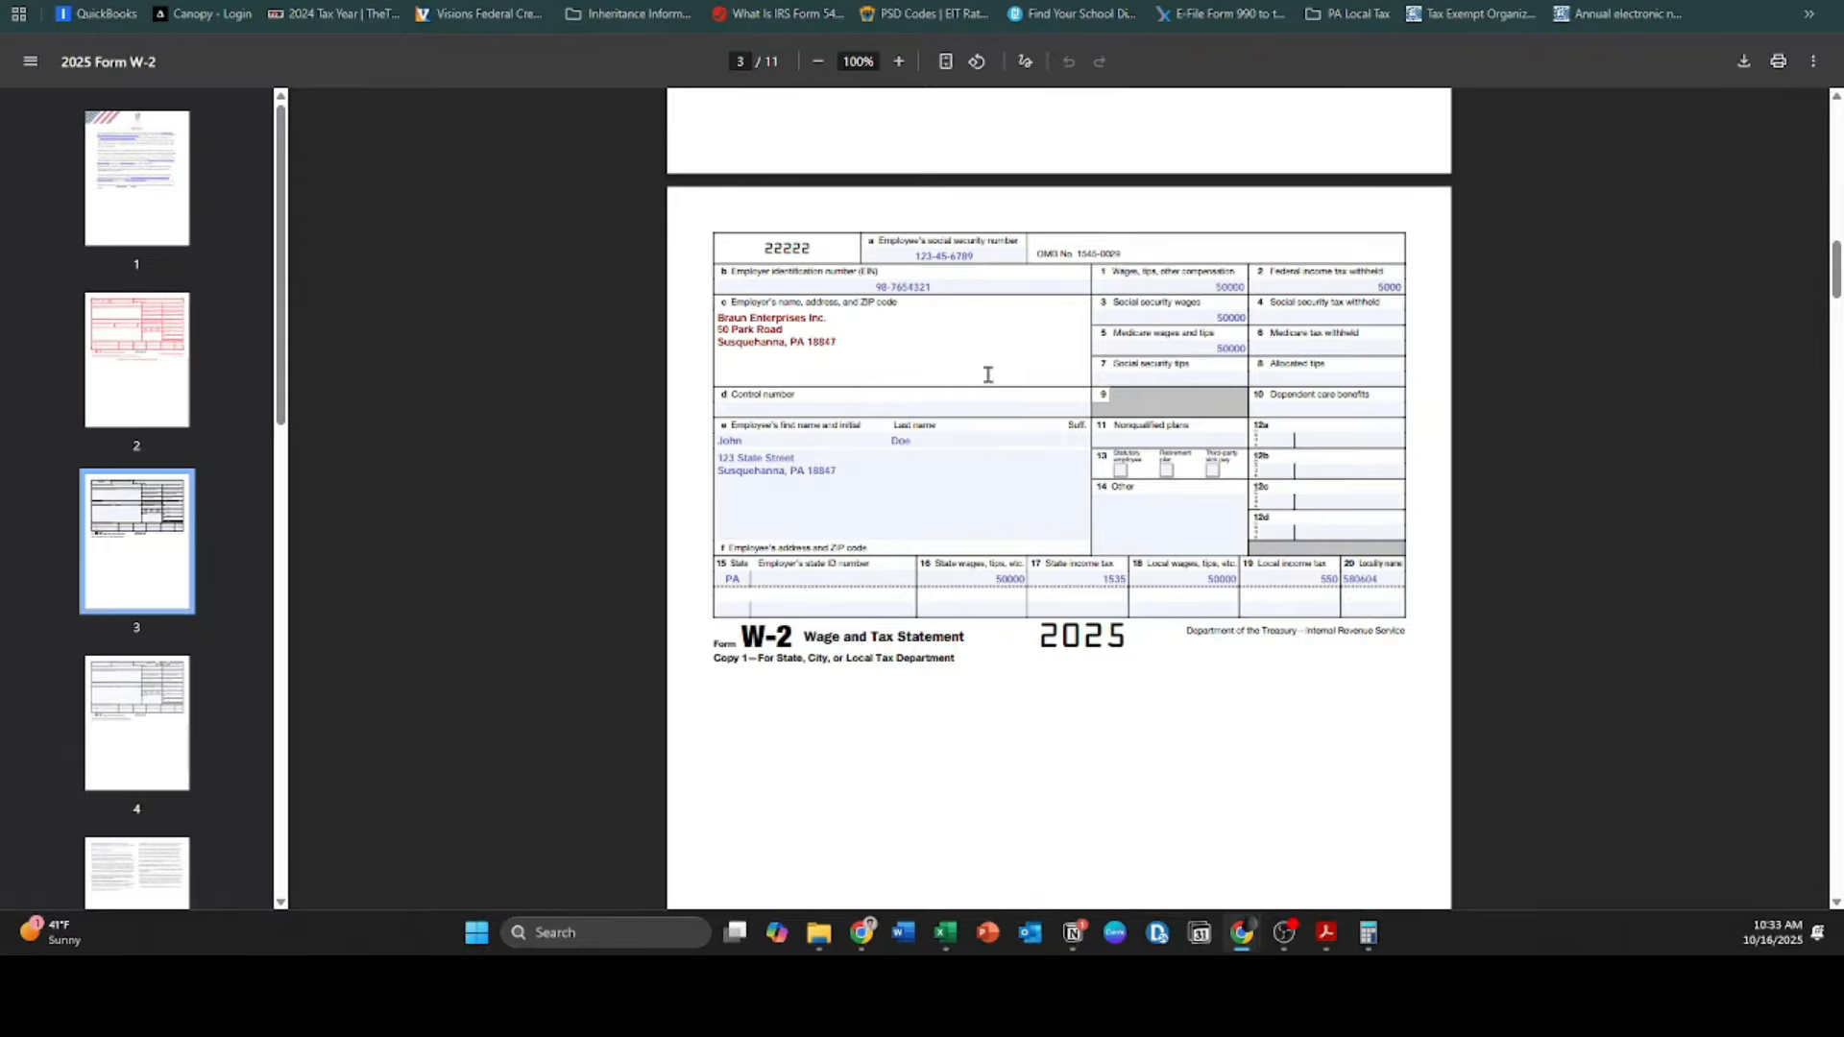
Step: Examine the employee's name and the employer's name and address on the 2025 Form W-2
{"action": "left_click", "coordinate": [844, 441]}
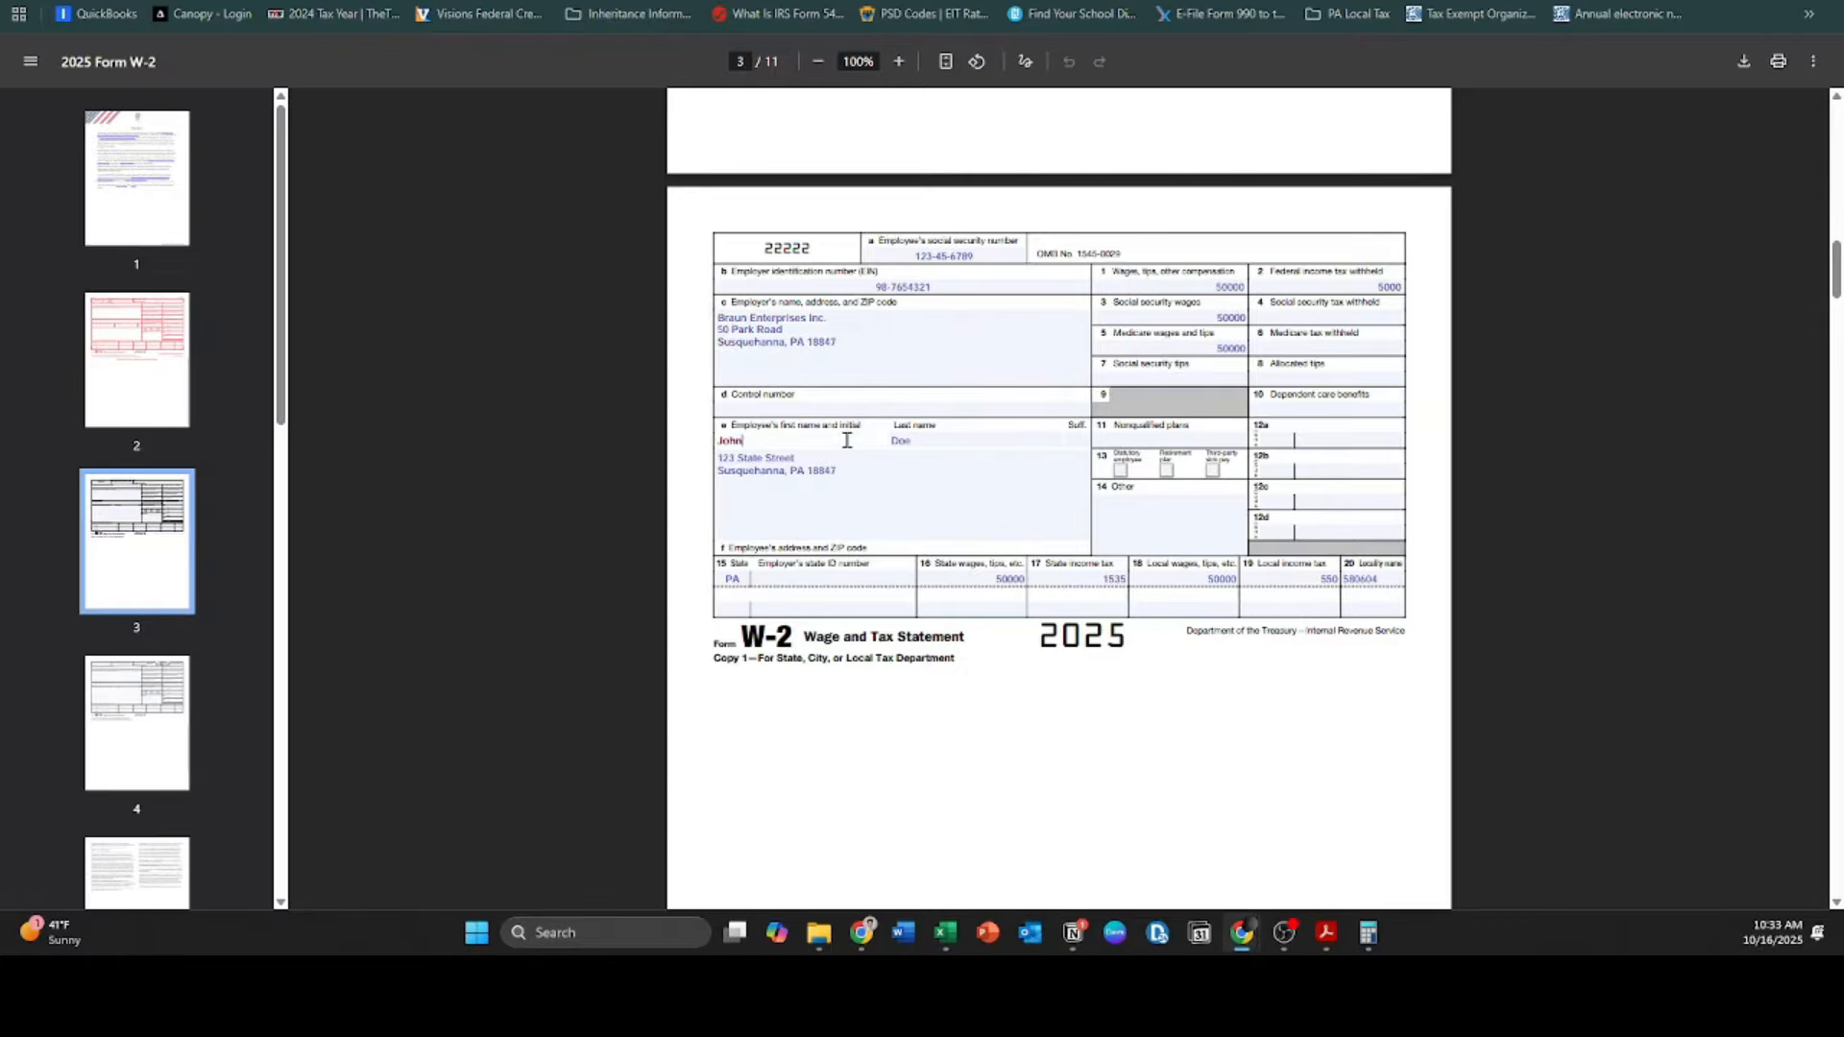
{"action": "left_click", "coordinate": [918, 440]}
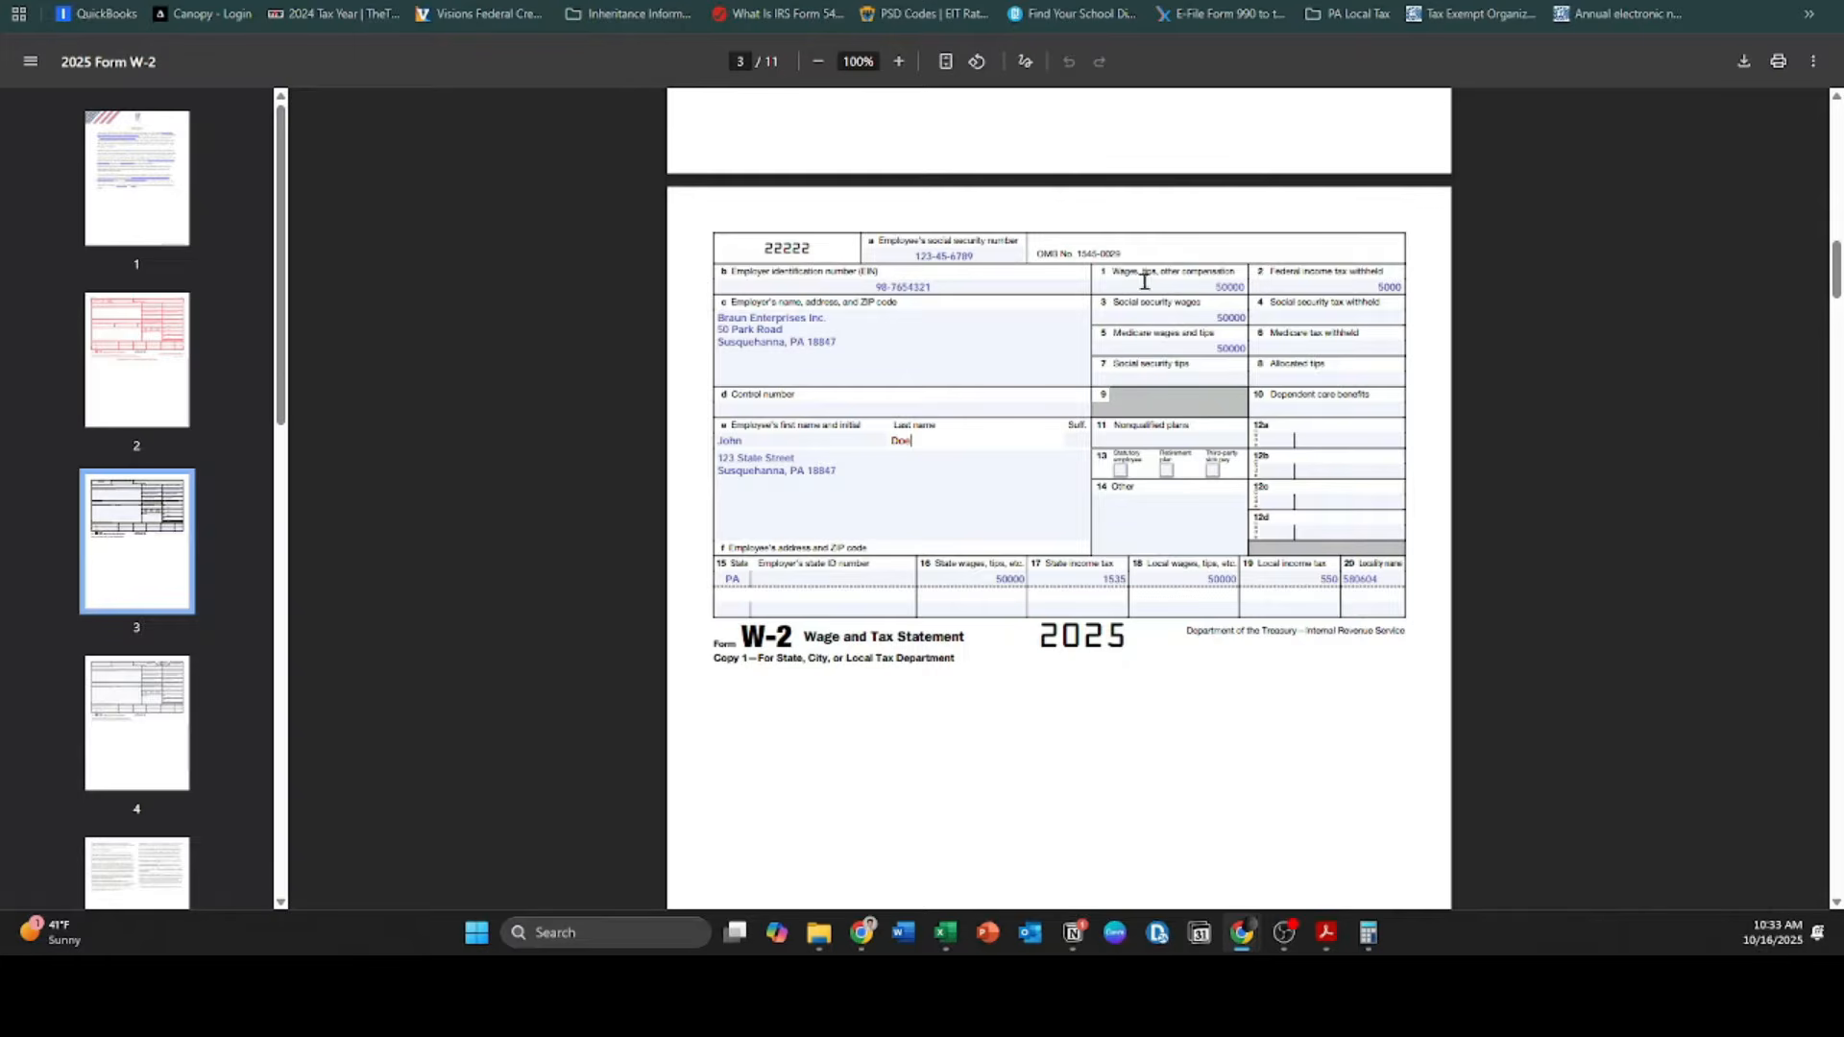
{"action": "left_click", "coordinate": [911, 332]}
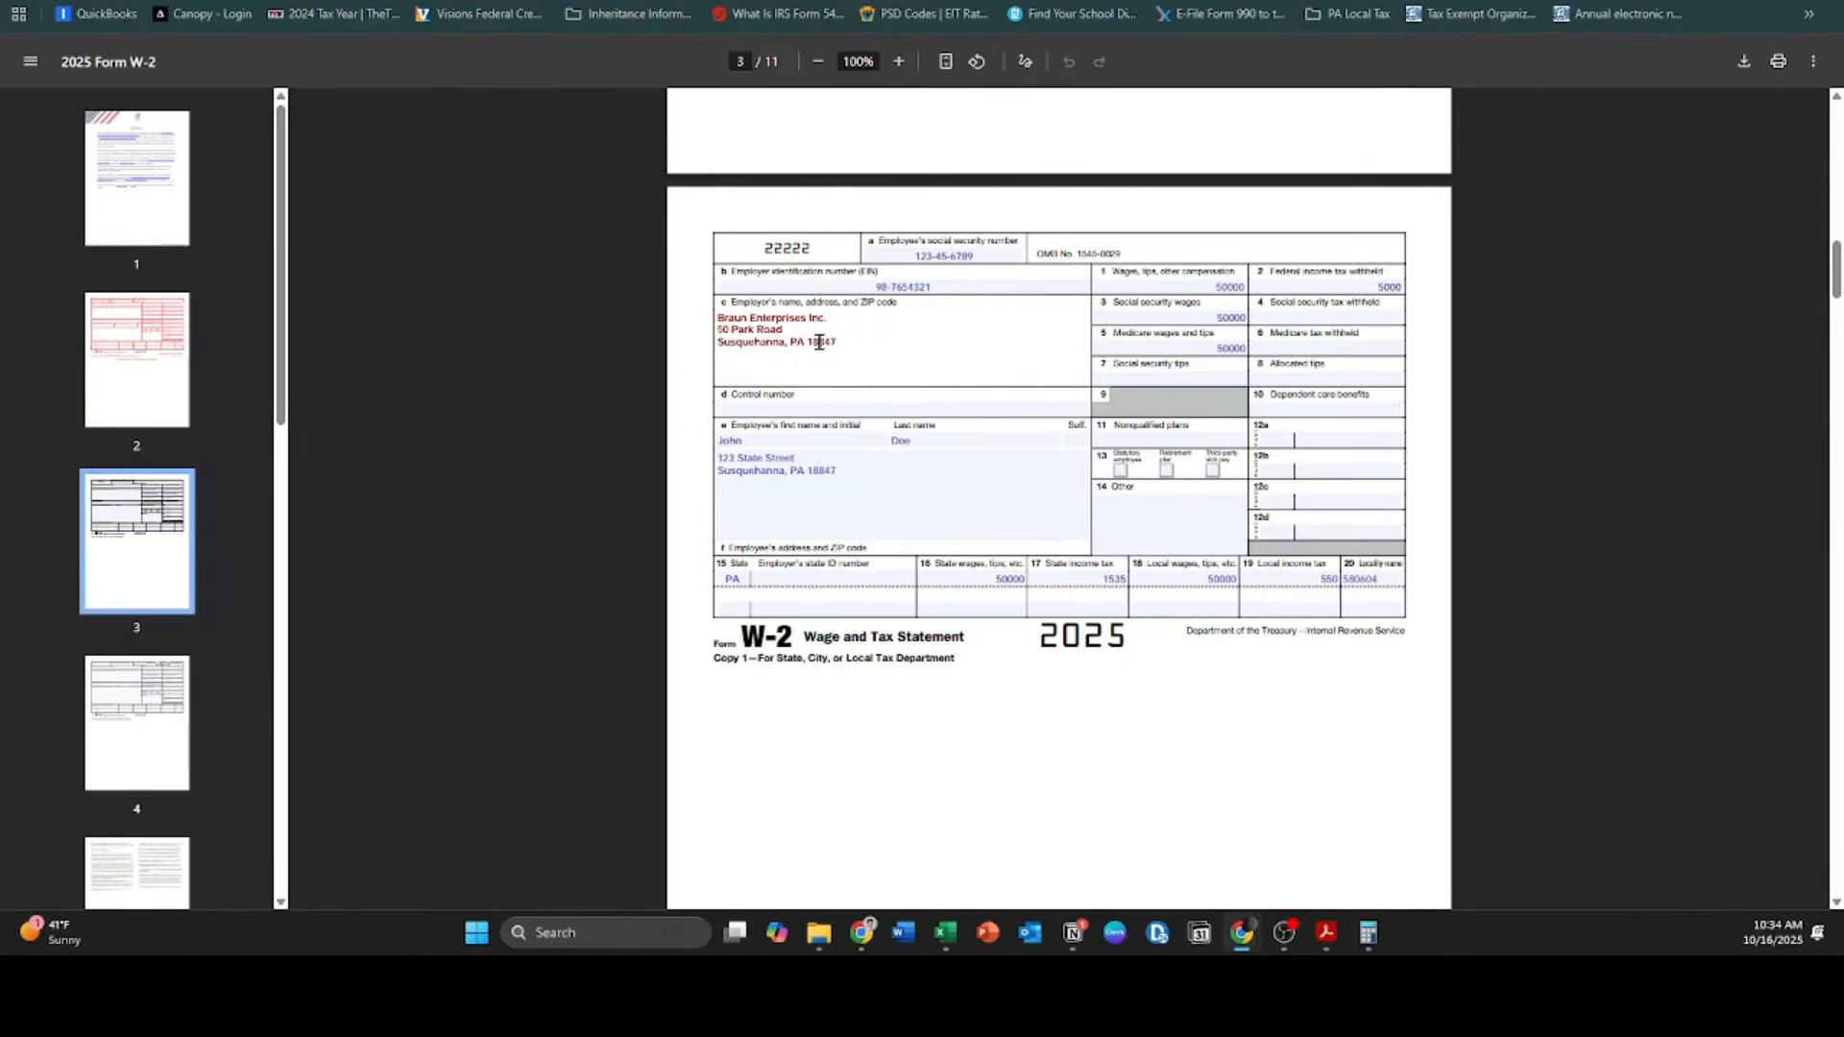
{"action": "left_click_drag", "start_coordinate": [842, 343], "coordinate": [716, 343]}
{"action": "left_click", "coordinate": [873, 334]}
Step: Check the home and work addresses in the local withholding tax rate lookup against the W-2
{"action": "left_click", "coordinate": [106, 0]}
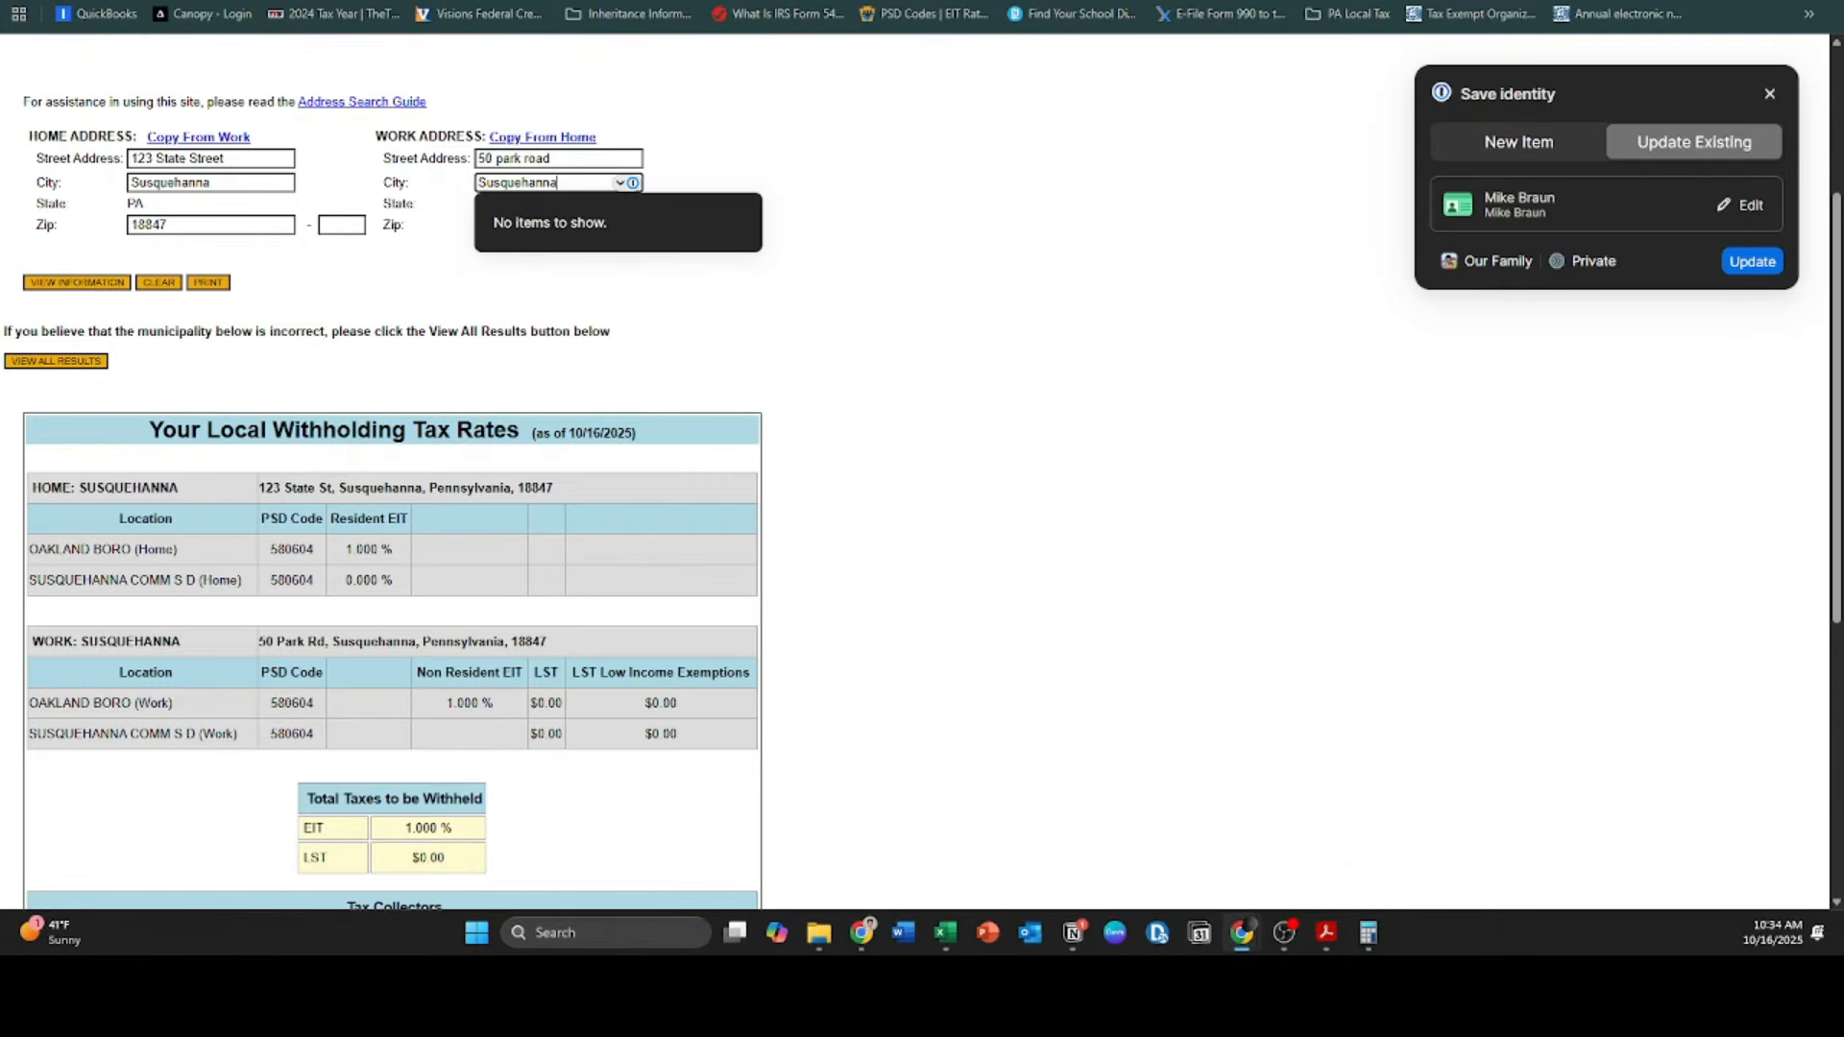
{"action": "left_click_drag", "start_coordinate": [234, 161], "coordinate": [150, 161]}
{"action": "left_click", "coordinate": [501, 294]}
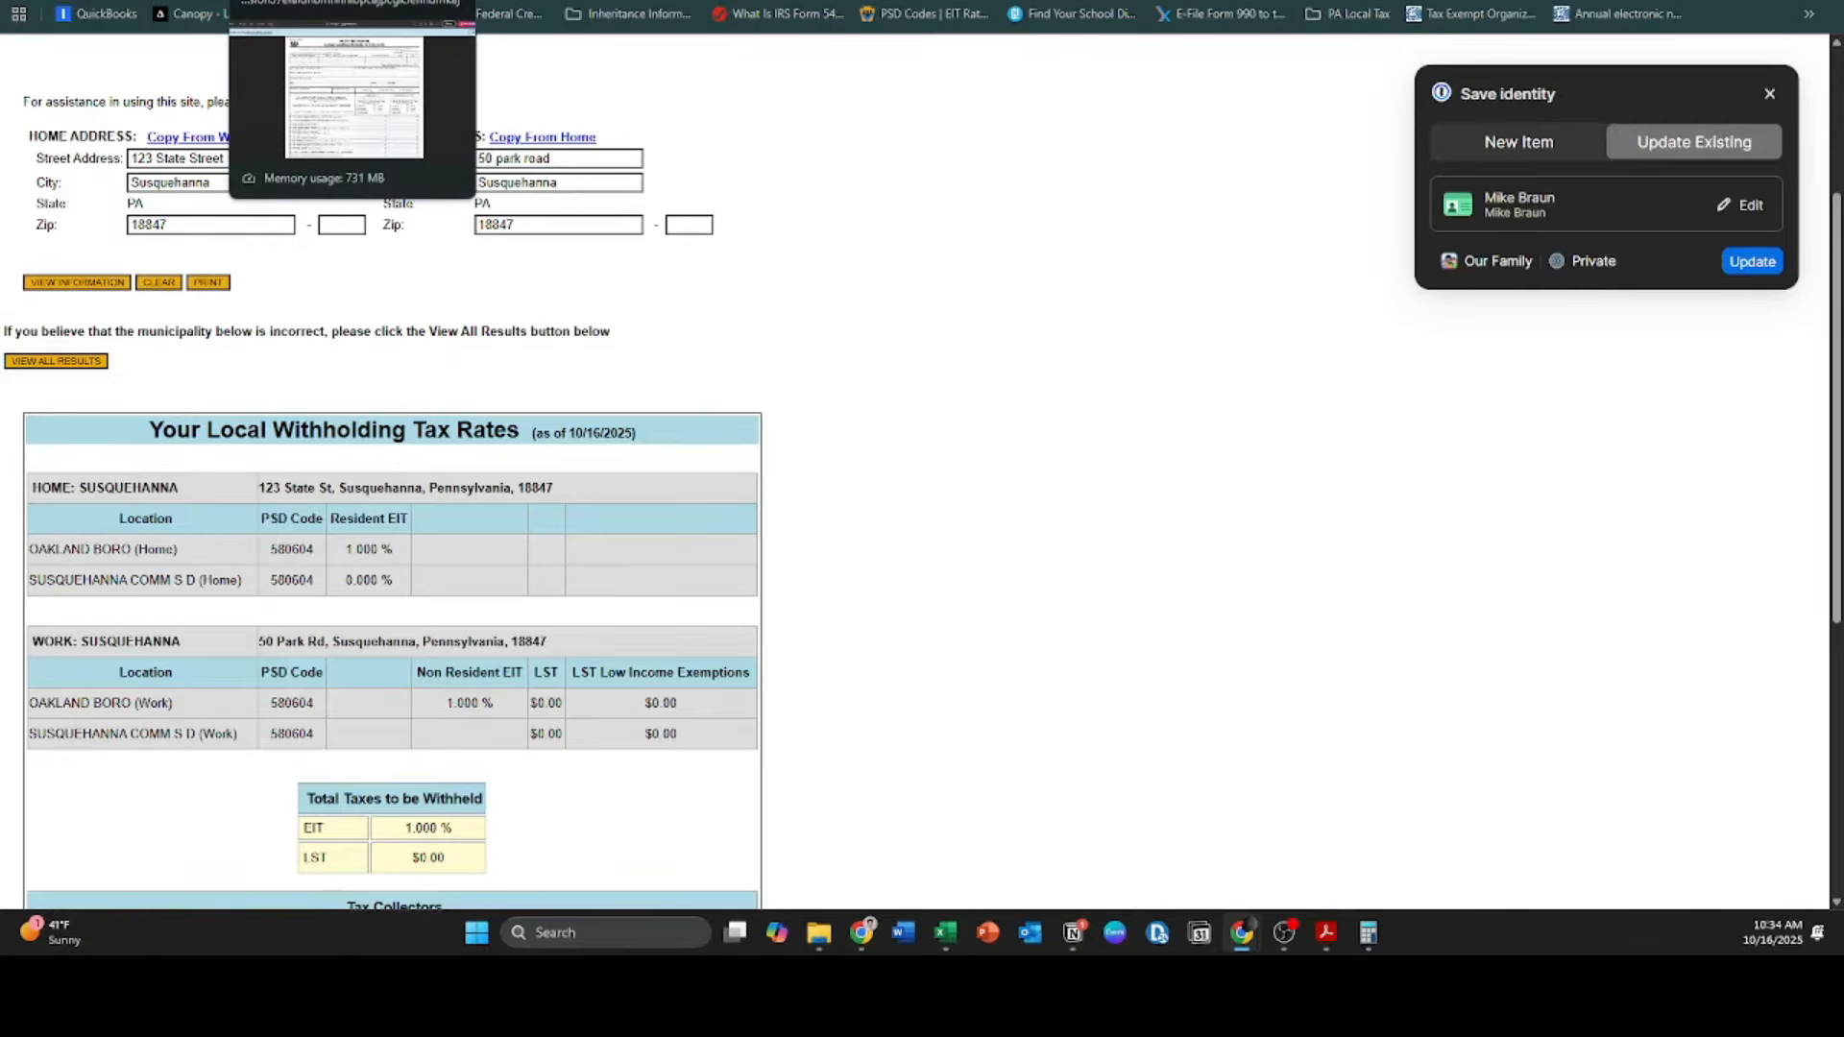
Step: Switch to the Taxpayer Annual Local Earned Income Tax Return and set its tax year to 2025
{"action": "left_click", "coordinate": [288, 1]}
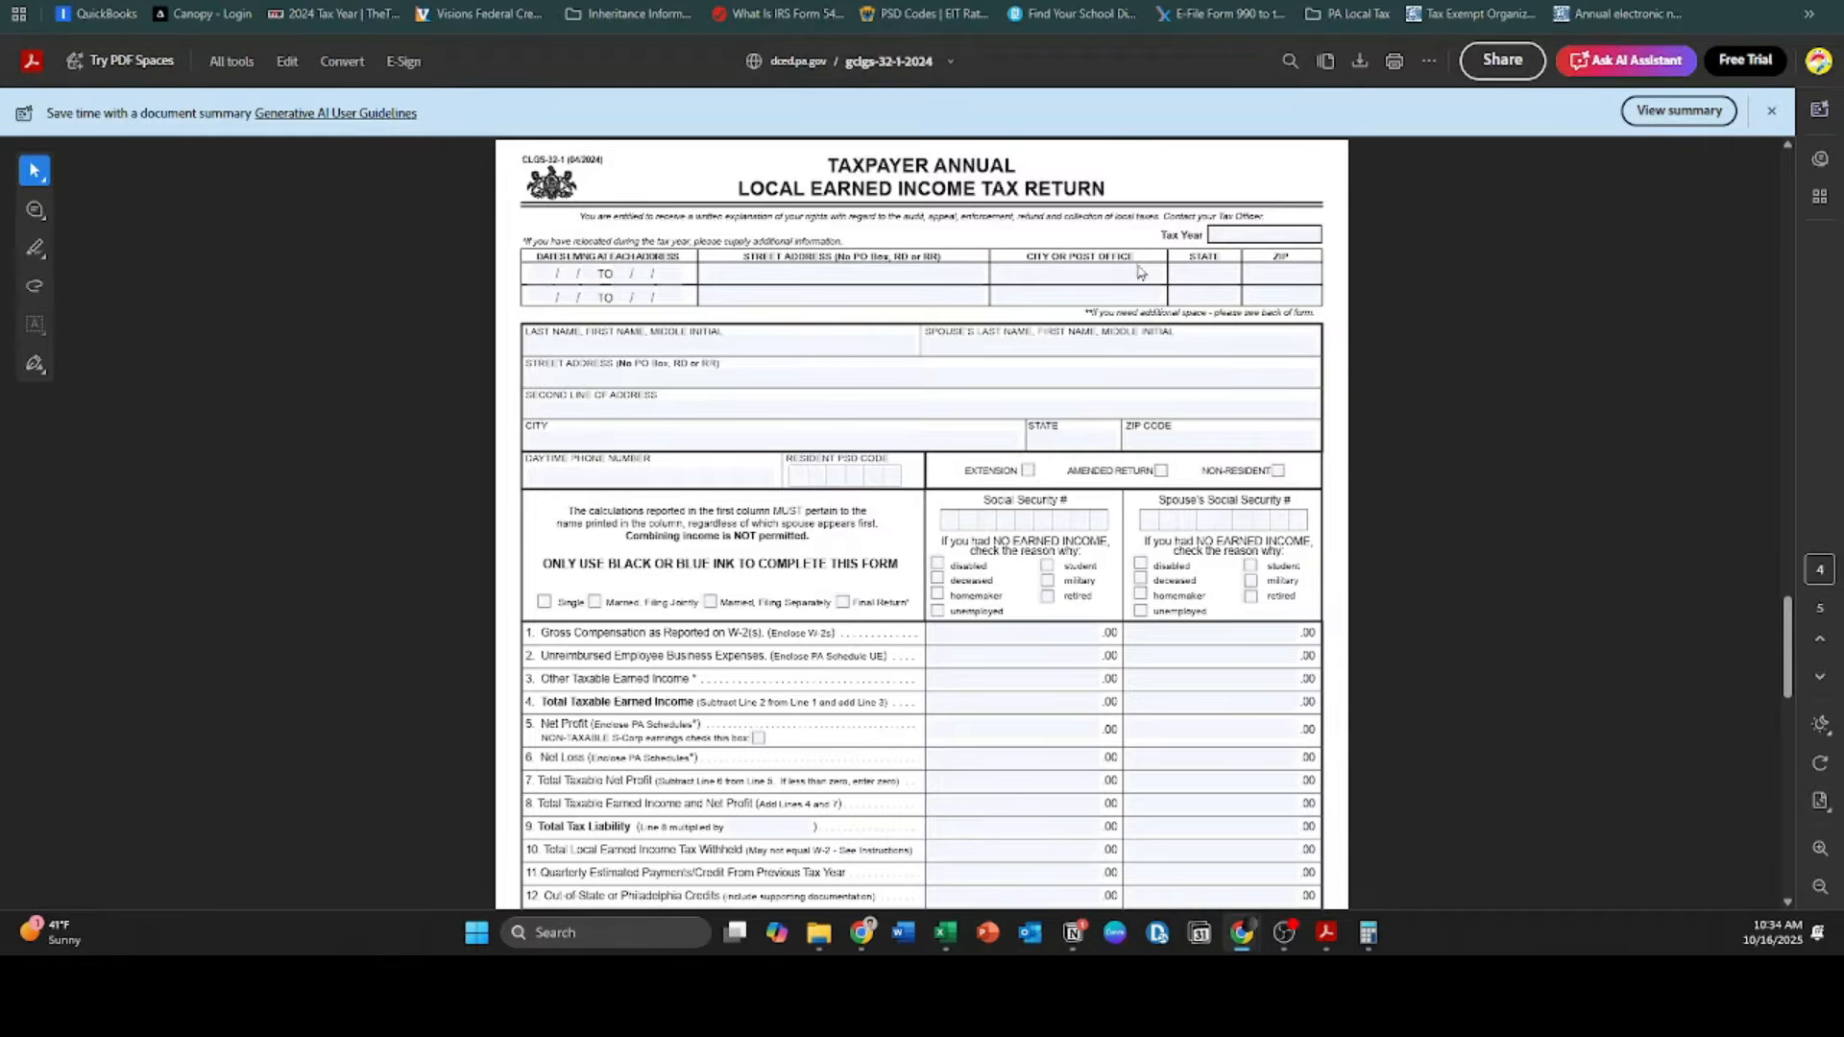
{"action": "left_click", "coordinate": [1236, 232]}
{"action": "type", "text": "2025"}
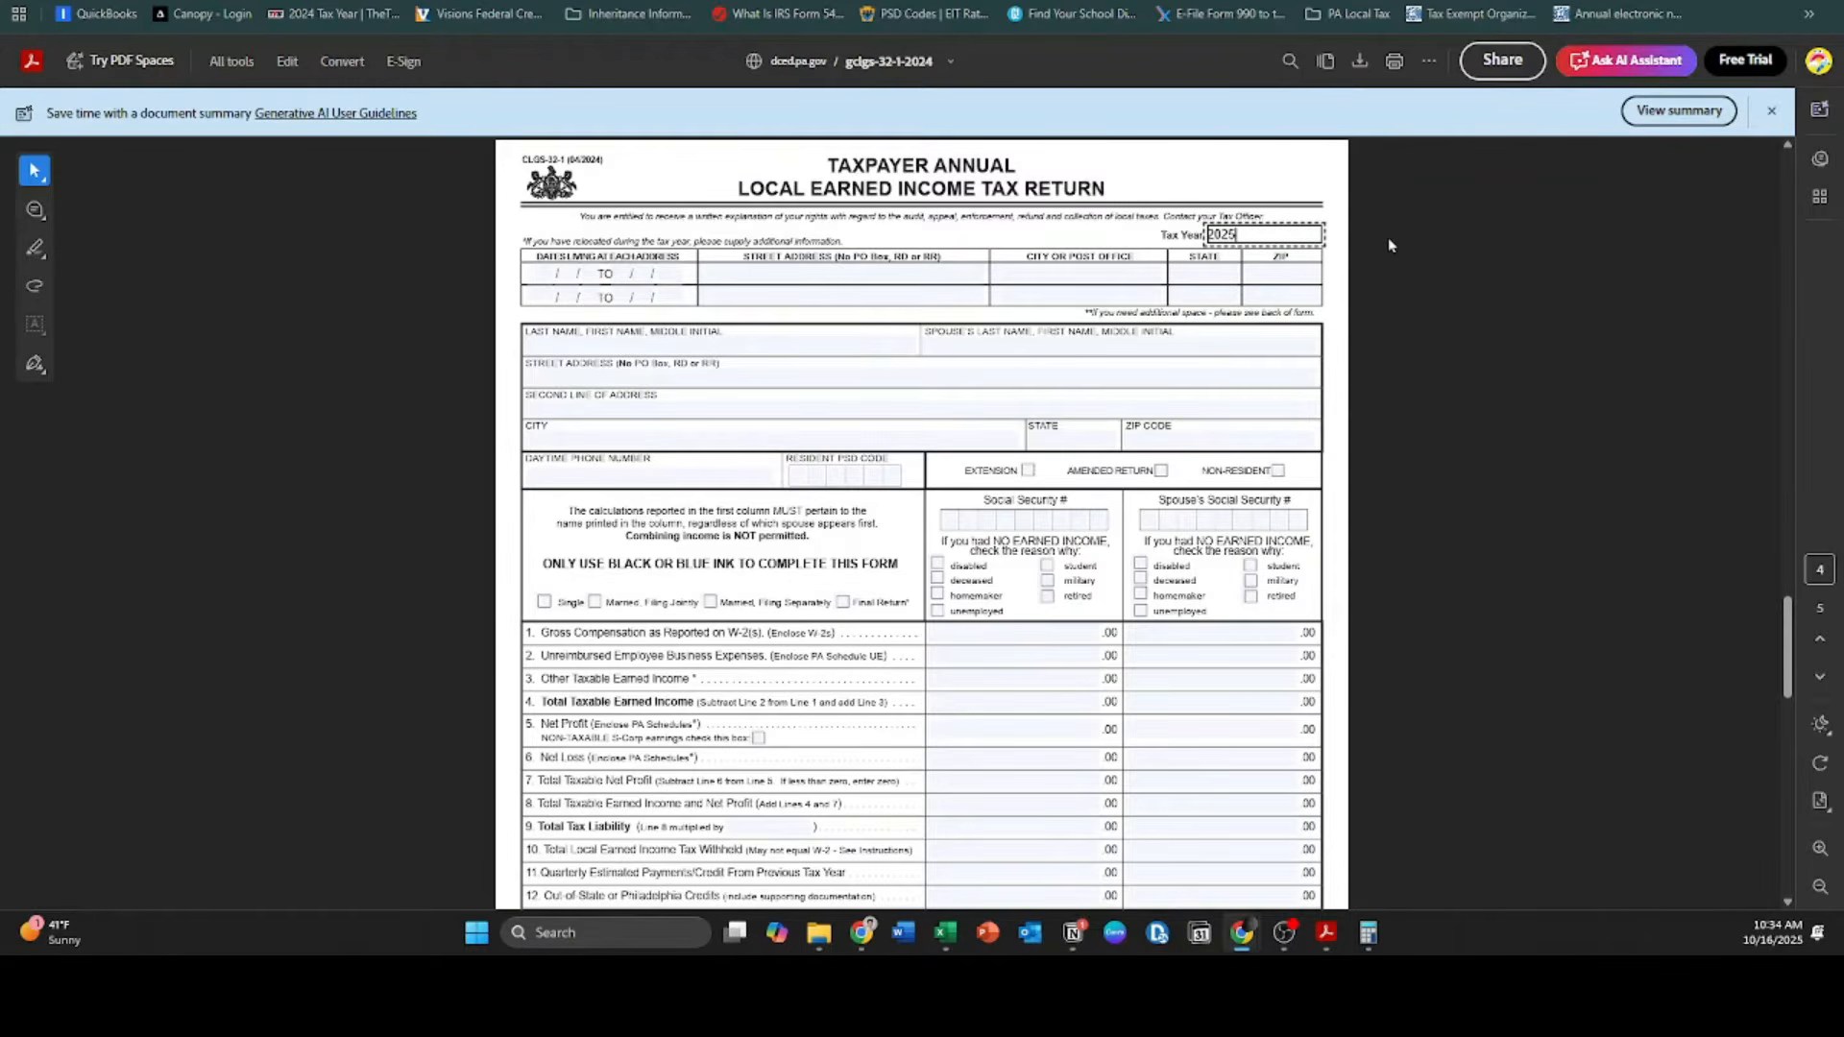
{"action": "left_click", "coordinate": [1387, 238]}
Step: Enter the taxpayer's last and first name from the W-2 on the local tax return
{"action": "left_click", "coordinate": [834, 376]}
{"action": "left_click", "coordinate": [803, 348]}
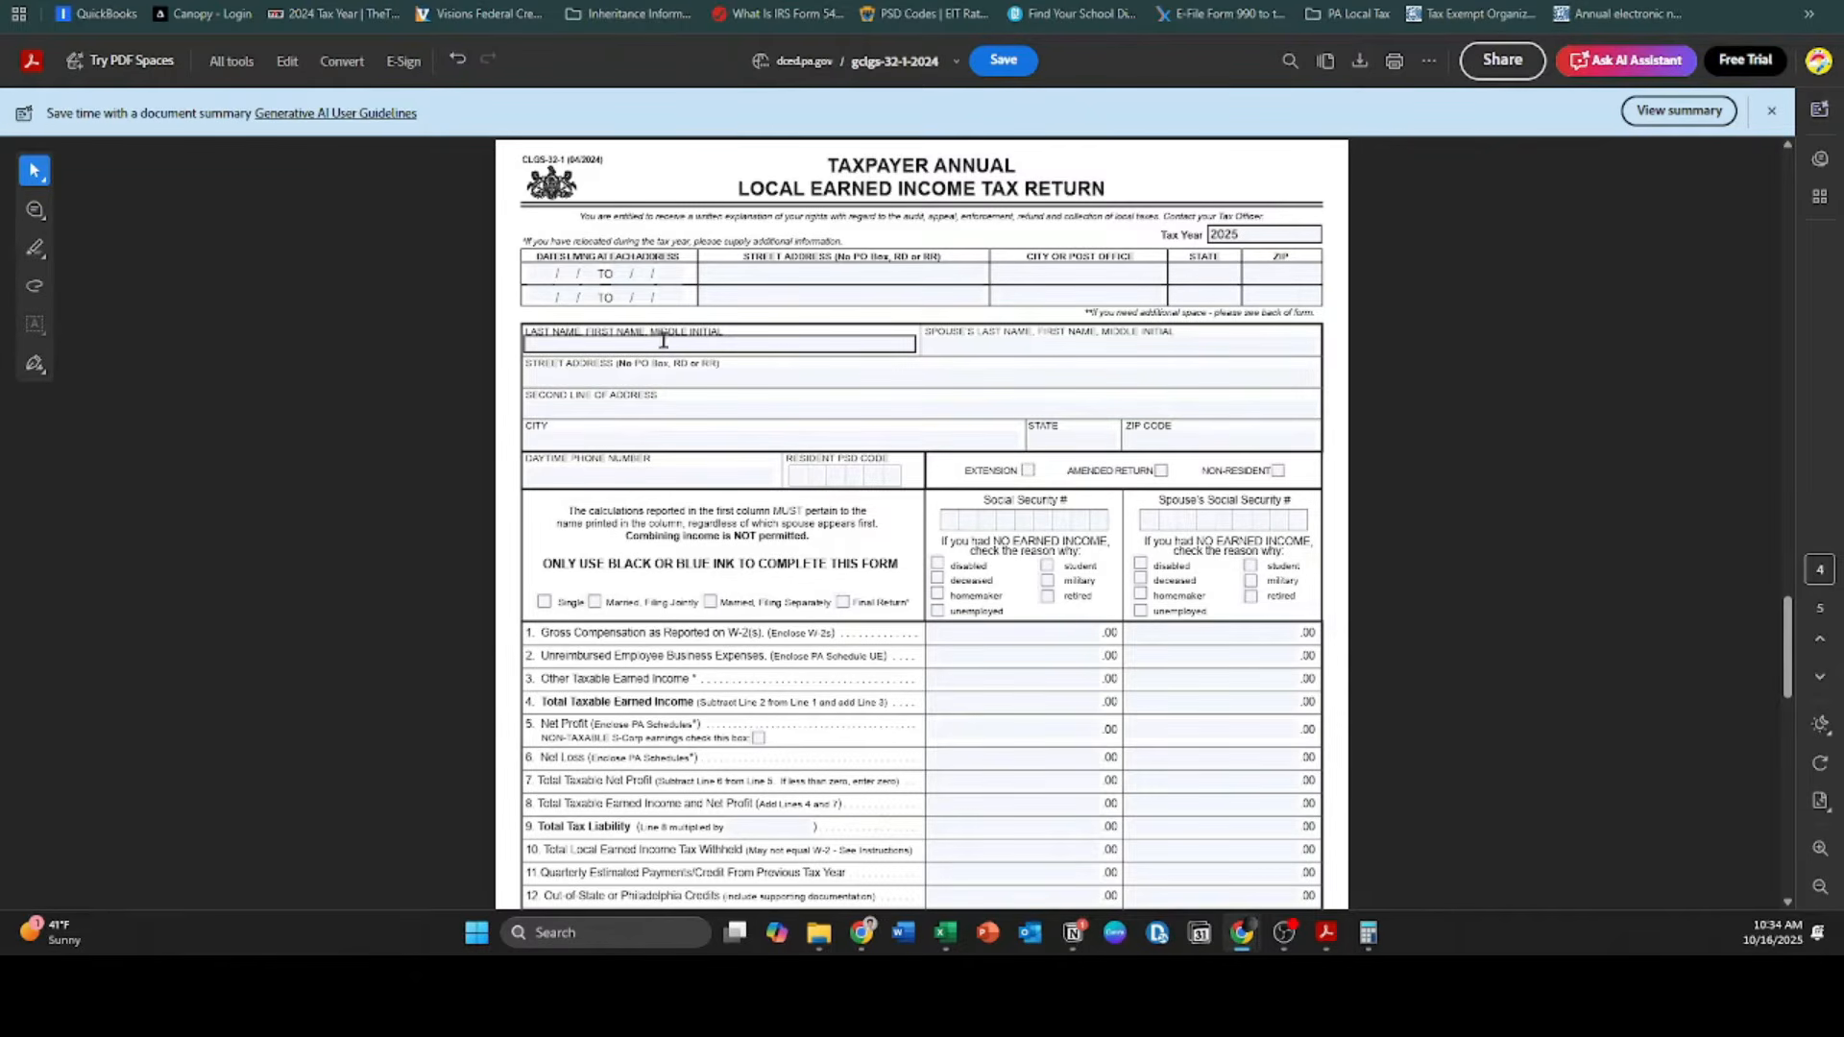
{"action": "left_click", "coordinate": [845, 1]}
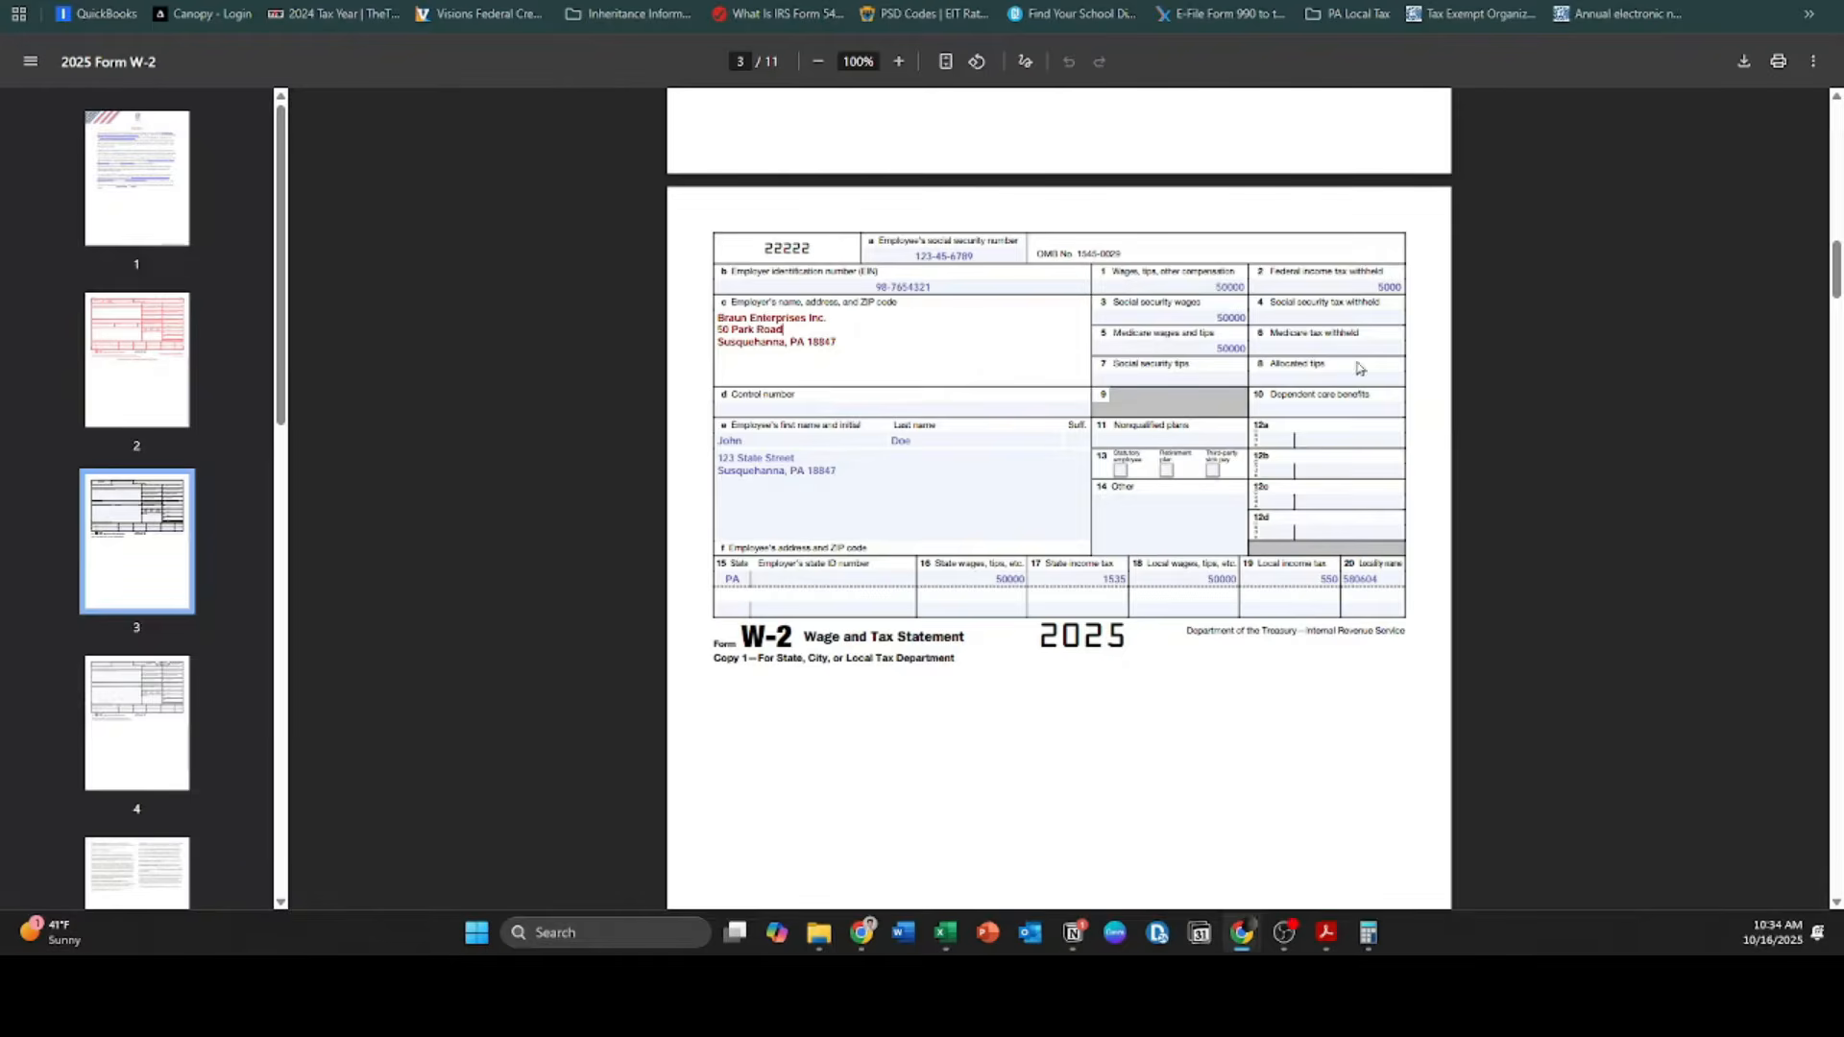
{"action": "left_click", "coordinate": [672, 1]}
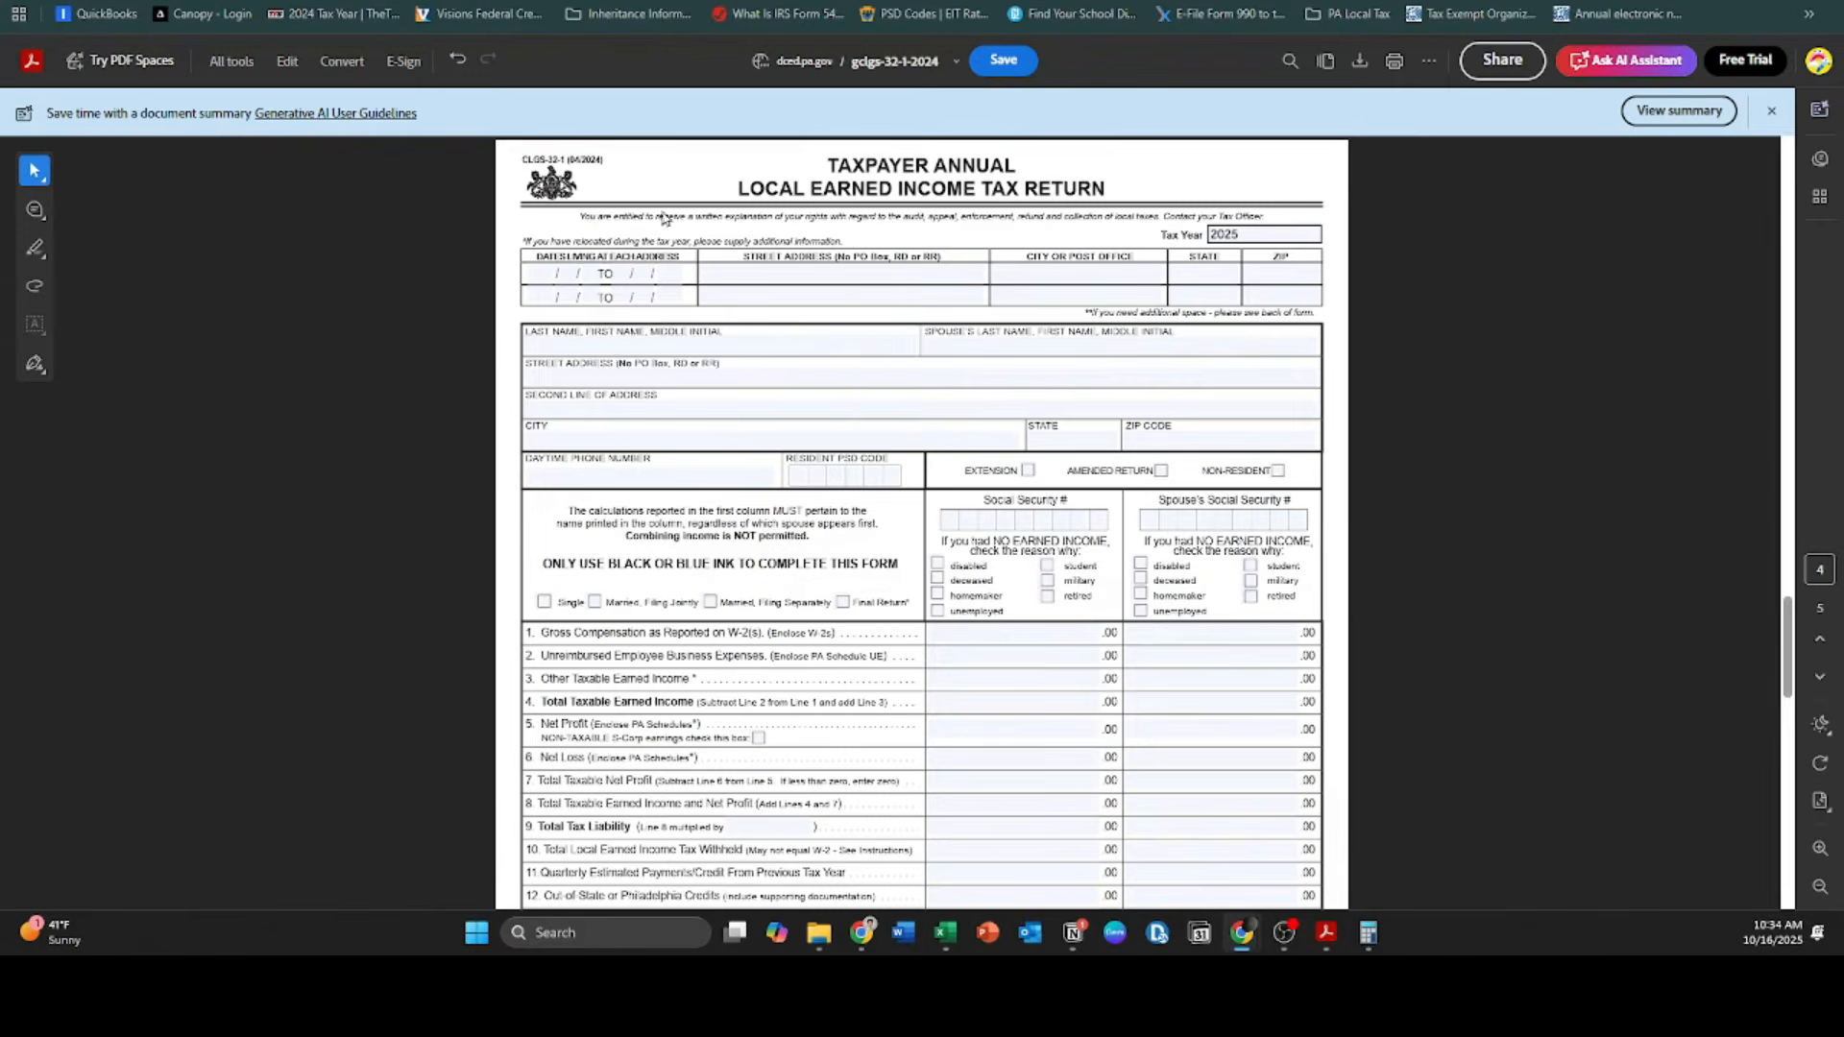
{"action": "left_click", "coordinate": [626, 340]}
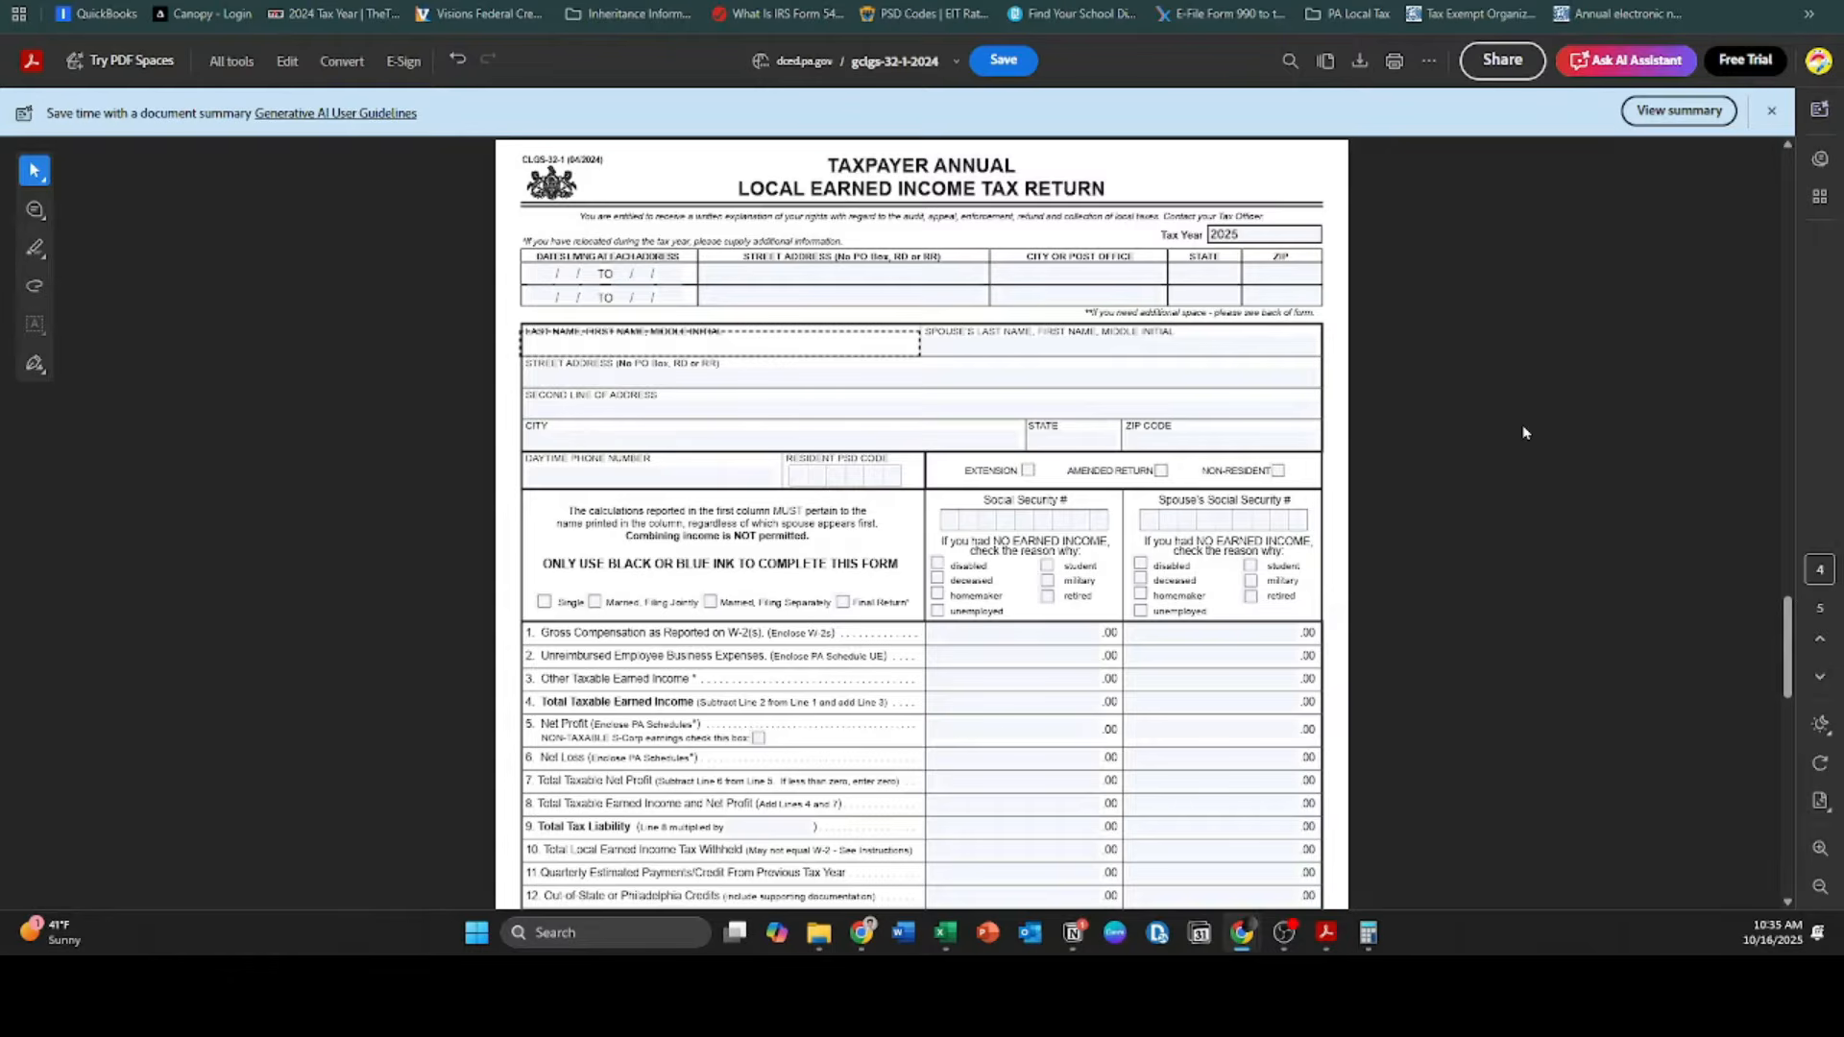
{"action": "type", "text": "Doe John"}
Step: Fill in the taxpayer's street address, city, state and ZIP code from the W-2
{"action": "left_click", "coordinate": [766, 381]}
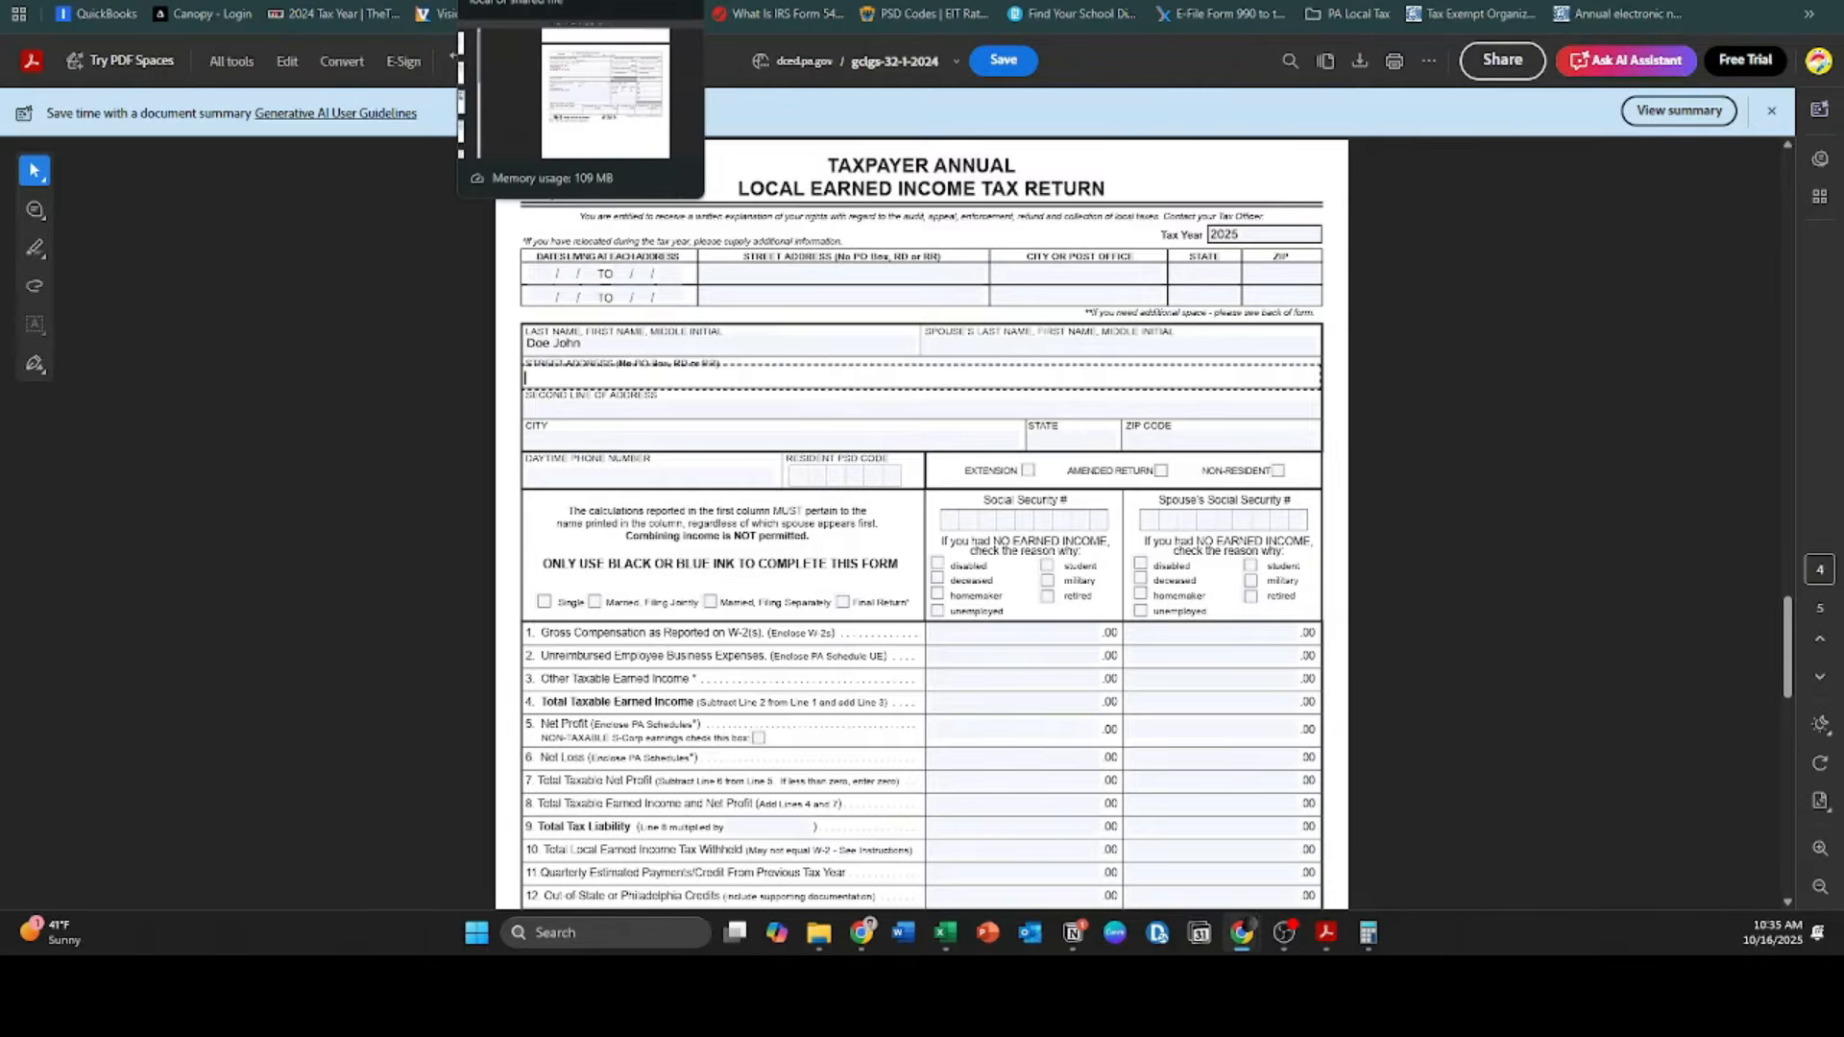
{"action": "left_click", "coordinate": [524, 2]}
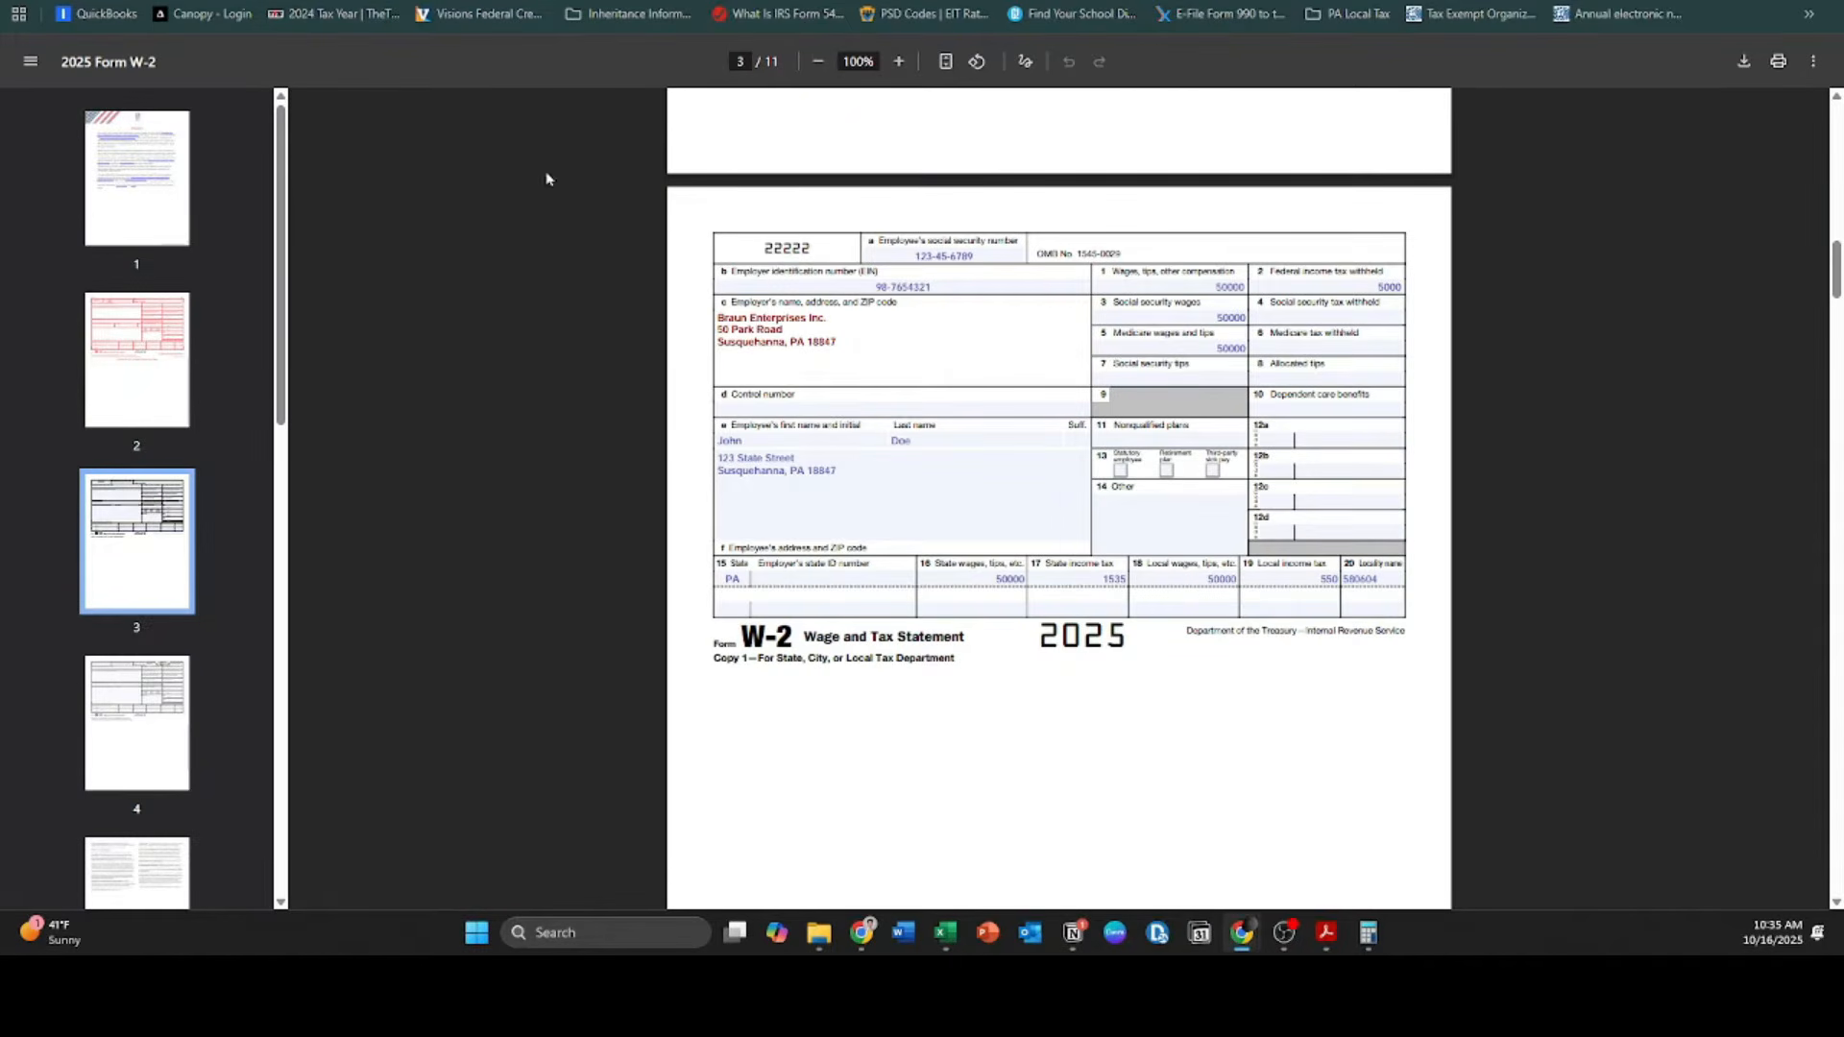
{"action": "left_click", "coordinate": [331, 2]}
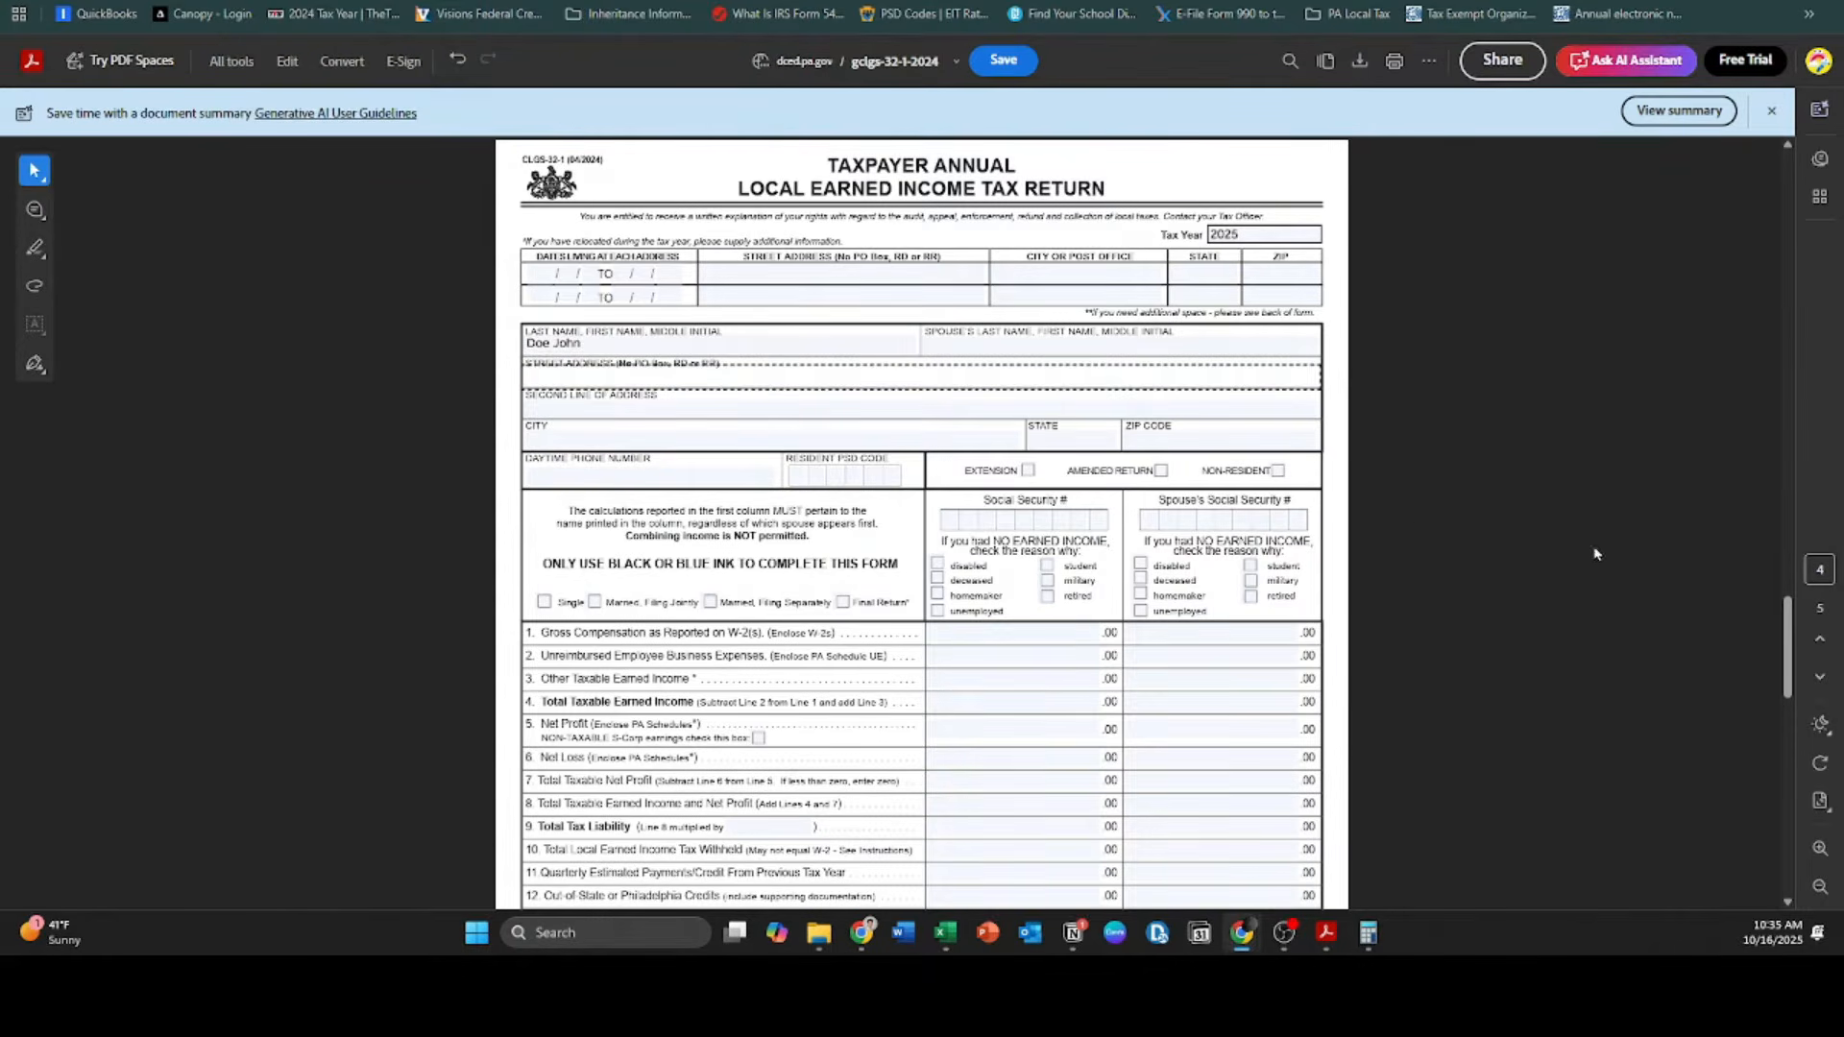
{"action": "type", "text": "123 State Street"}
{"action": "left_click", "coordinate": [838, 435]}
{"action": "type", "text": "Susquehanna"}
{"action": "key", "text": "Tab"}
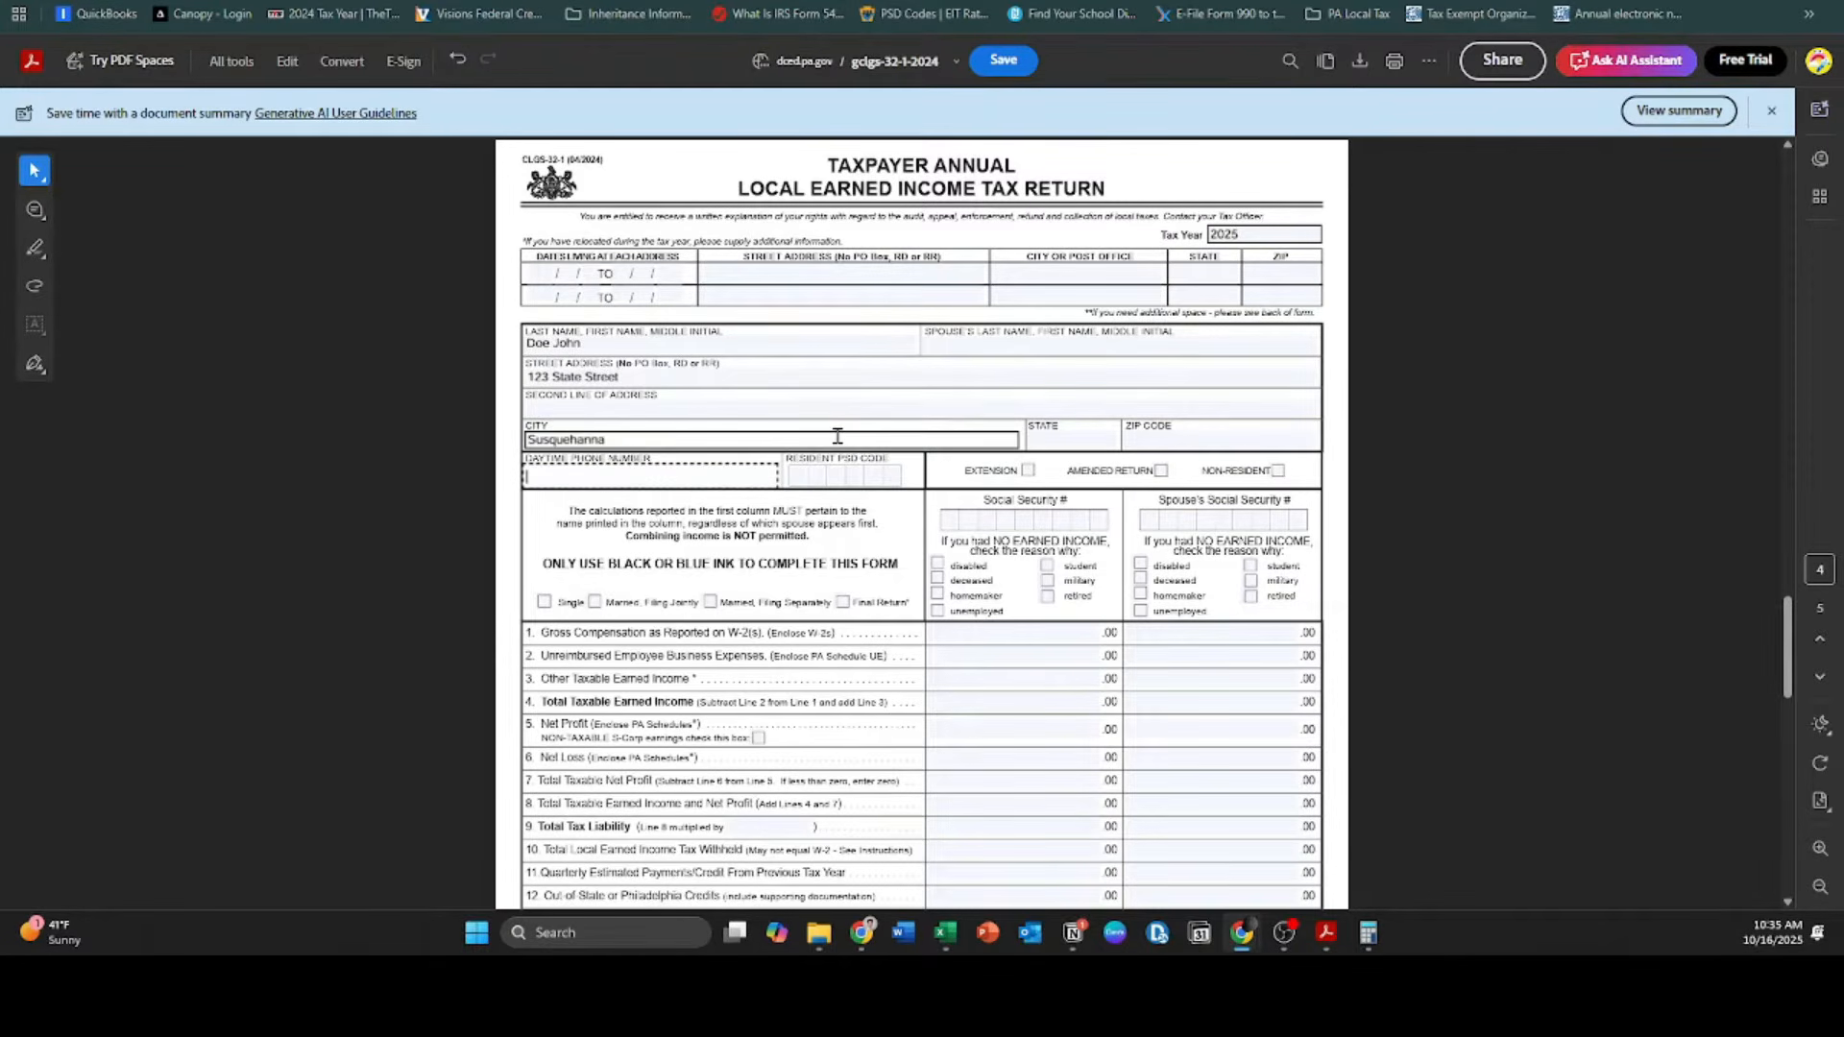
{"action": "left_click", "coordinate": [1061, 440]}
{"action": "type", "text": "PA"}
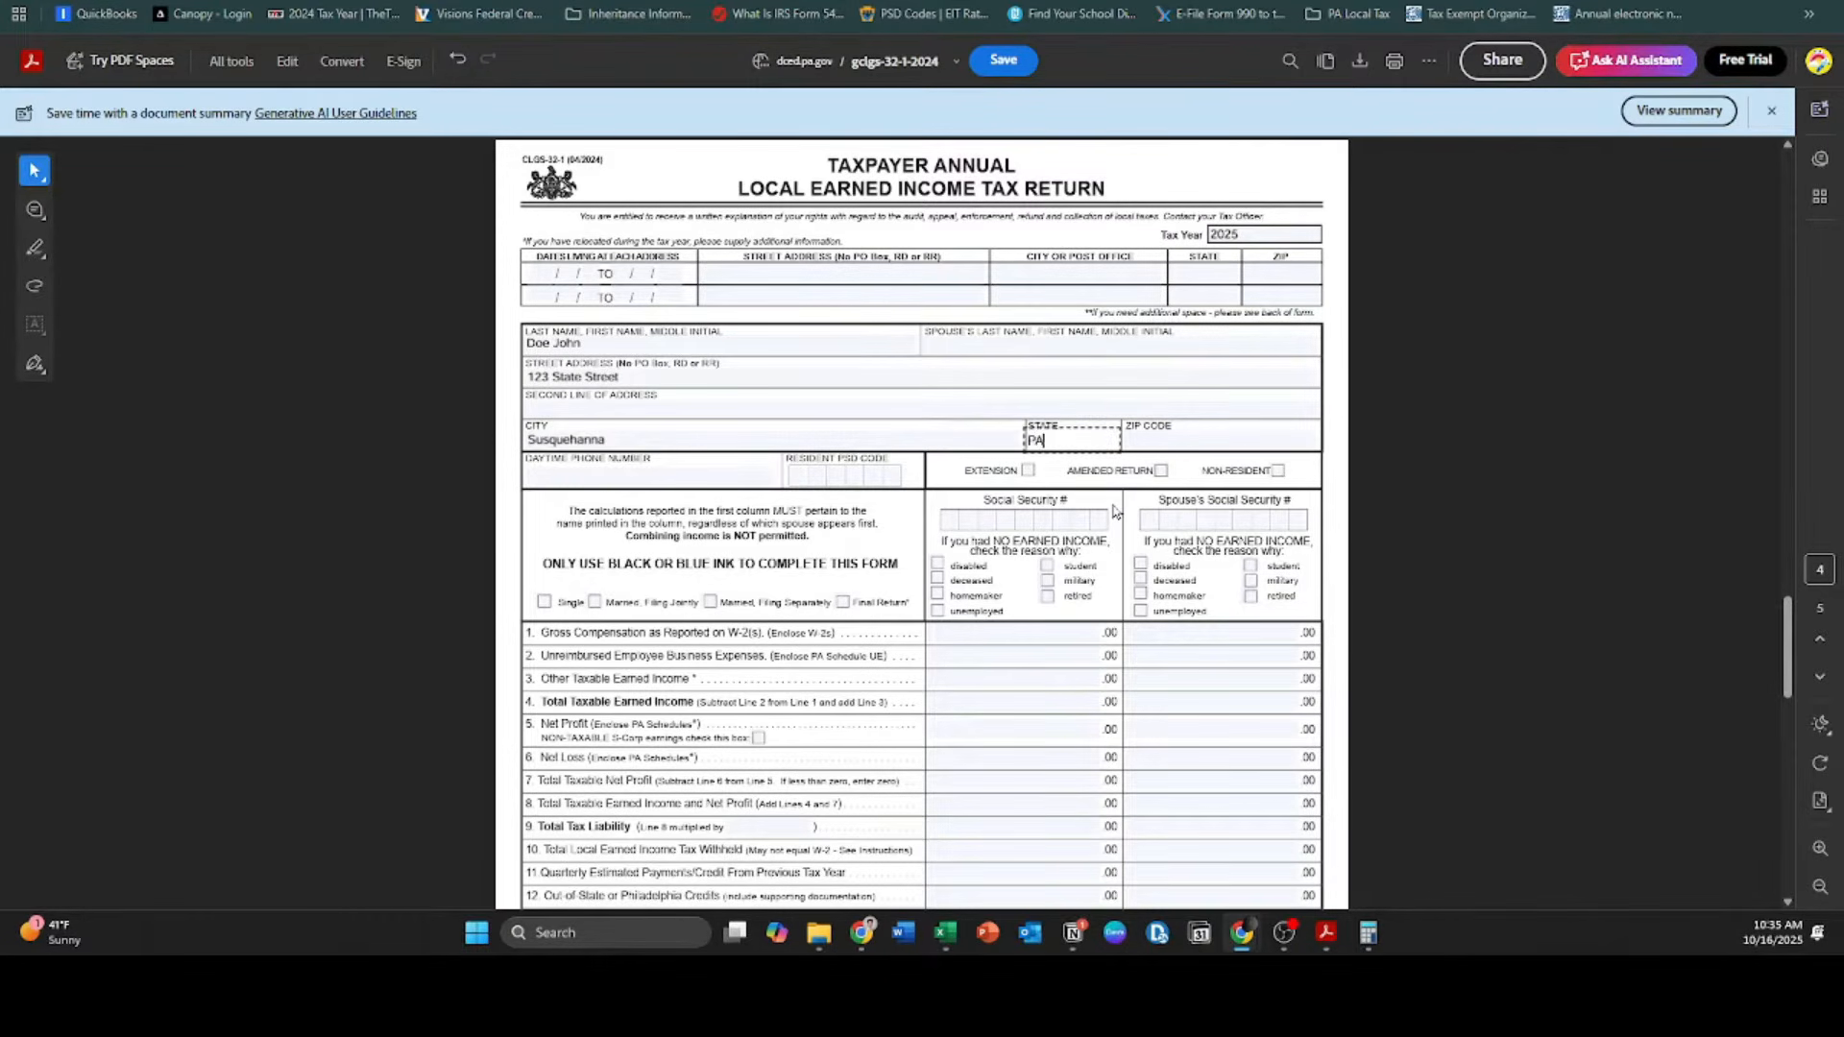
{"action": "left_click", "coordinate": [1132, 440]}
{"action": "type", "text": "18847"}
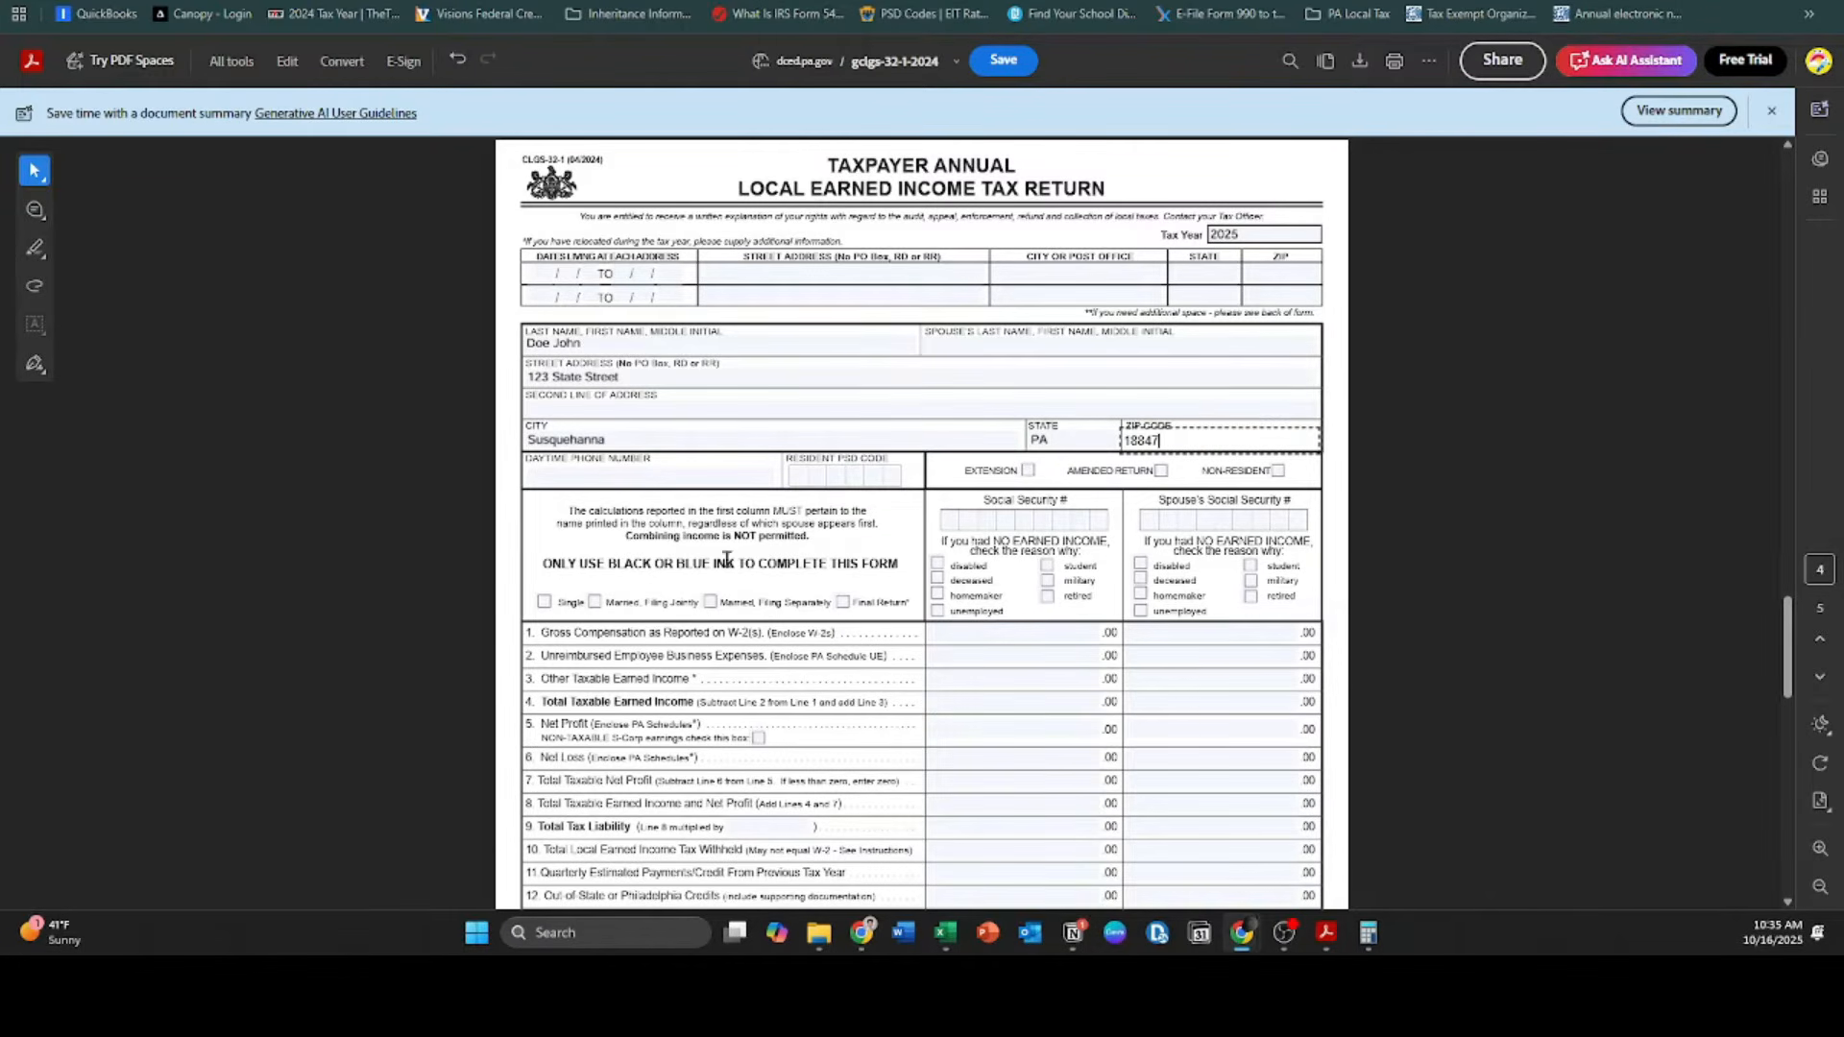
Step: Enter 580604 as the resident PSD code on the local tax return
{"action": "left_click", "coordinate": [713, 476]}
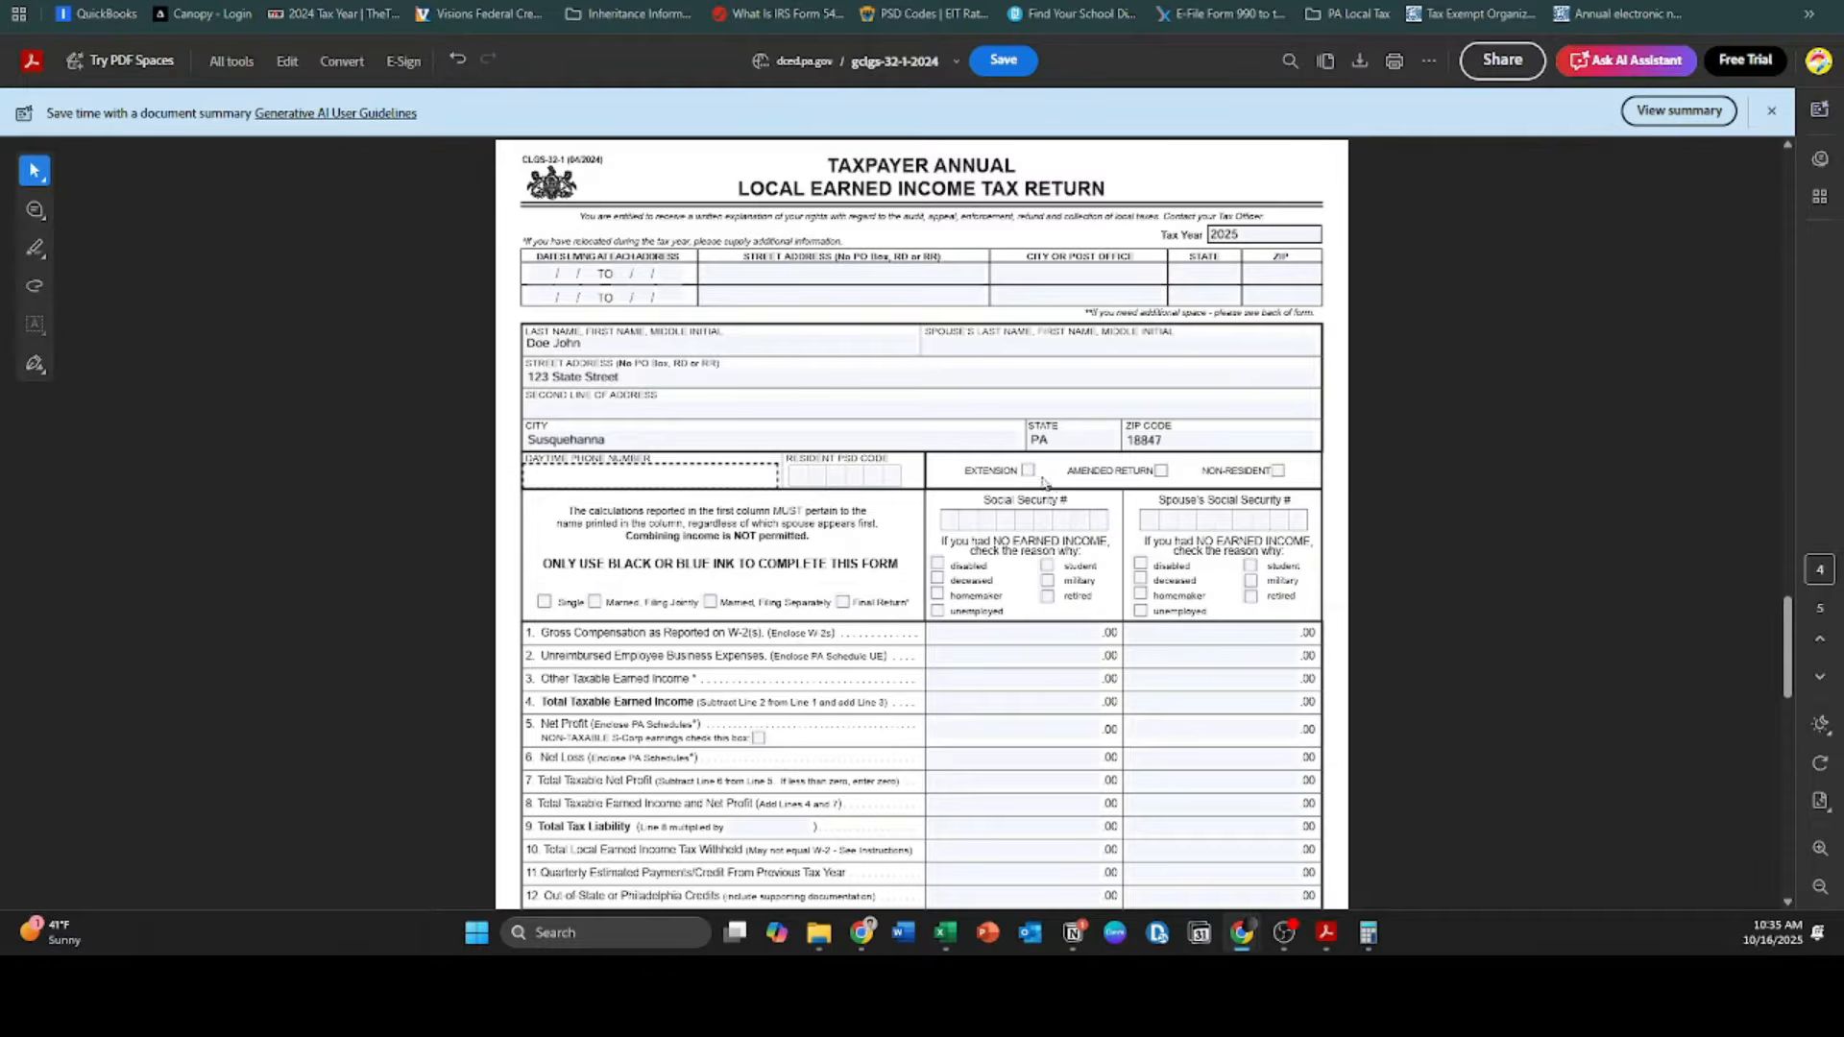
{"action": "left_click", "coordinate": [797, 474]}
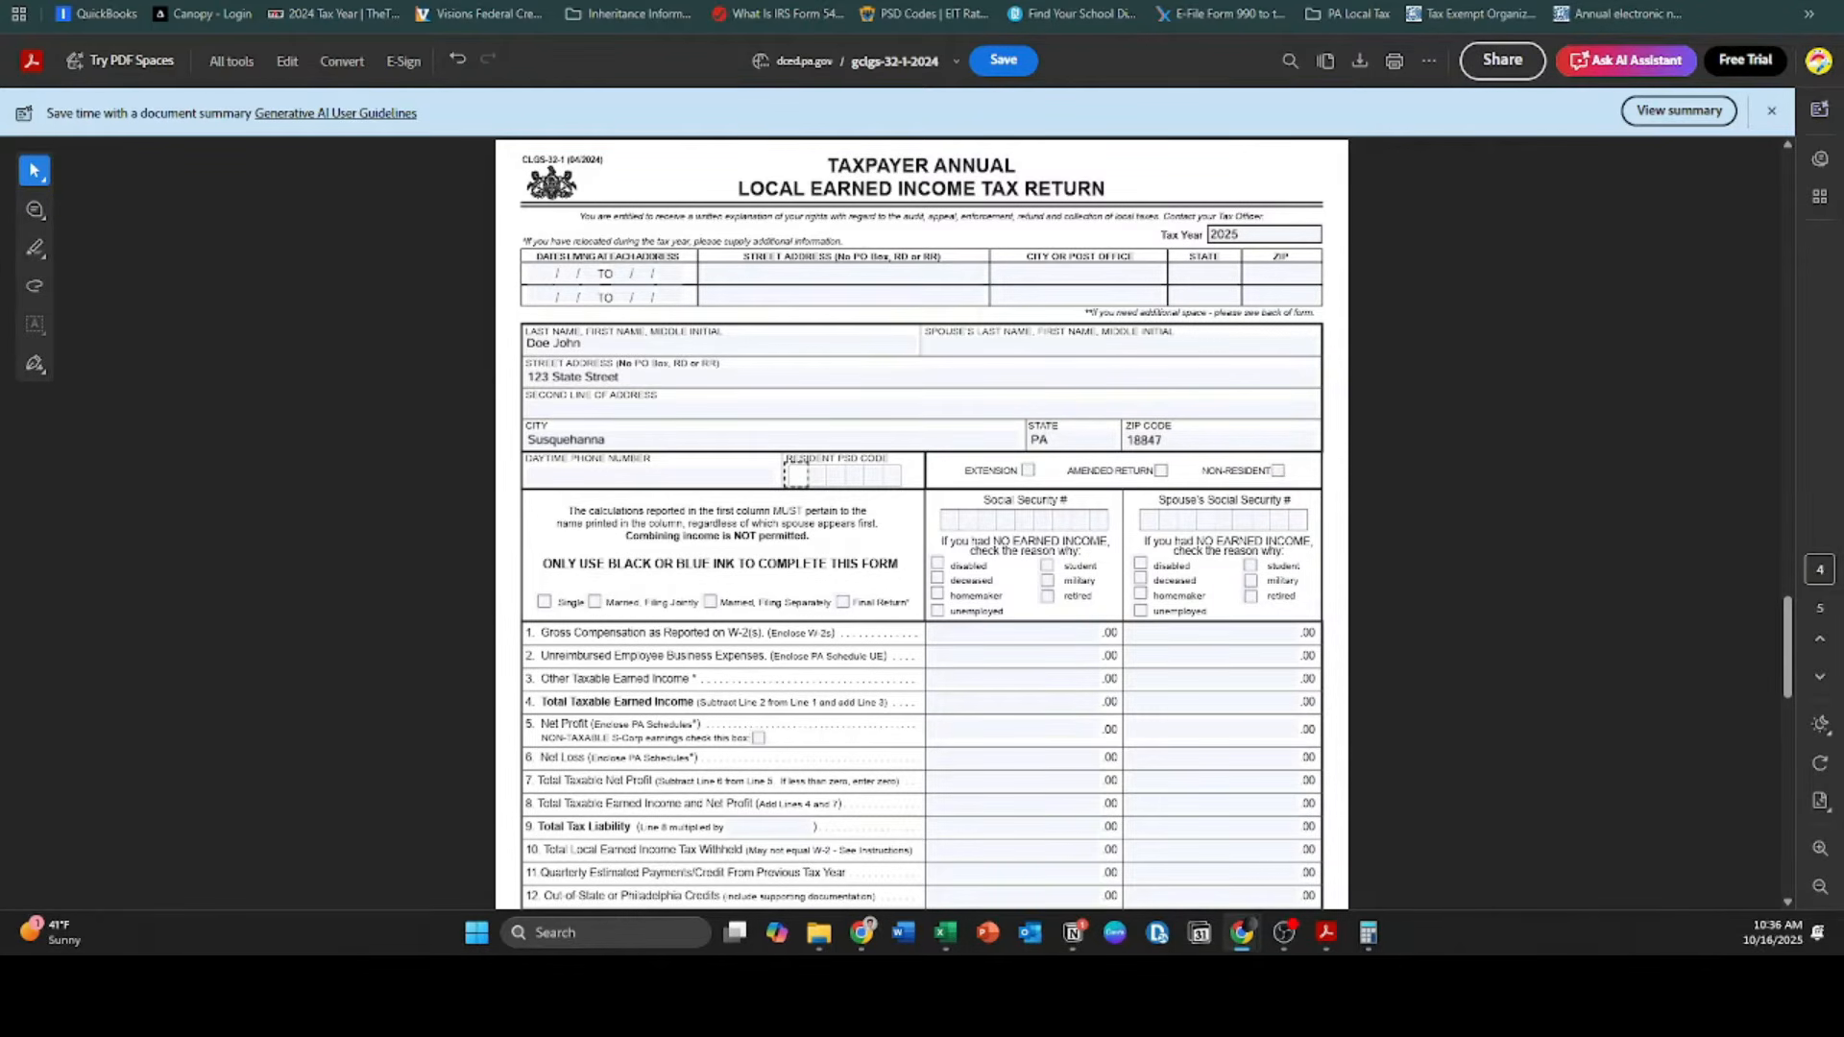
{"action": "left_click", "coordinate": [96, 2]}
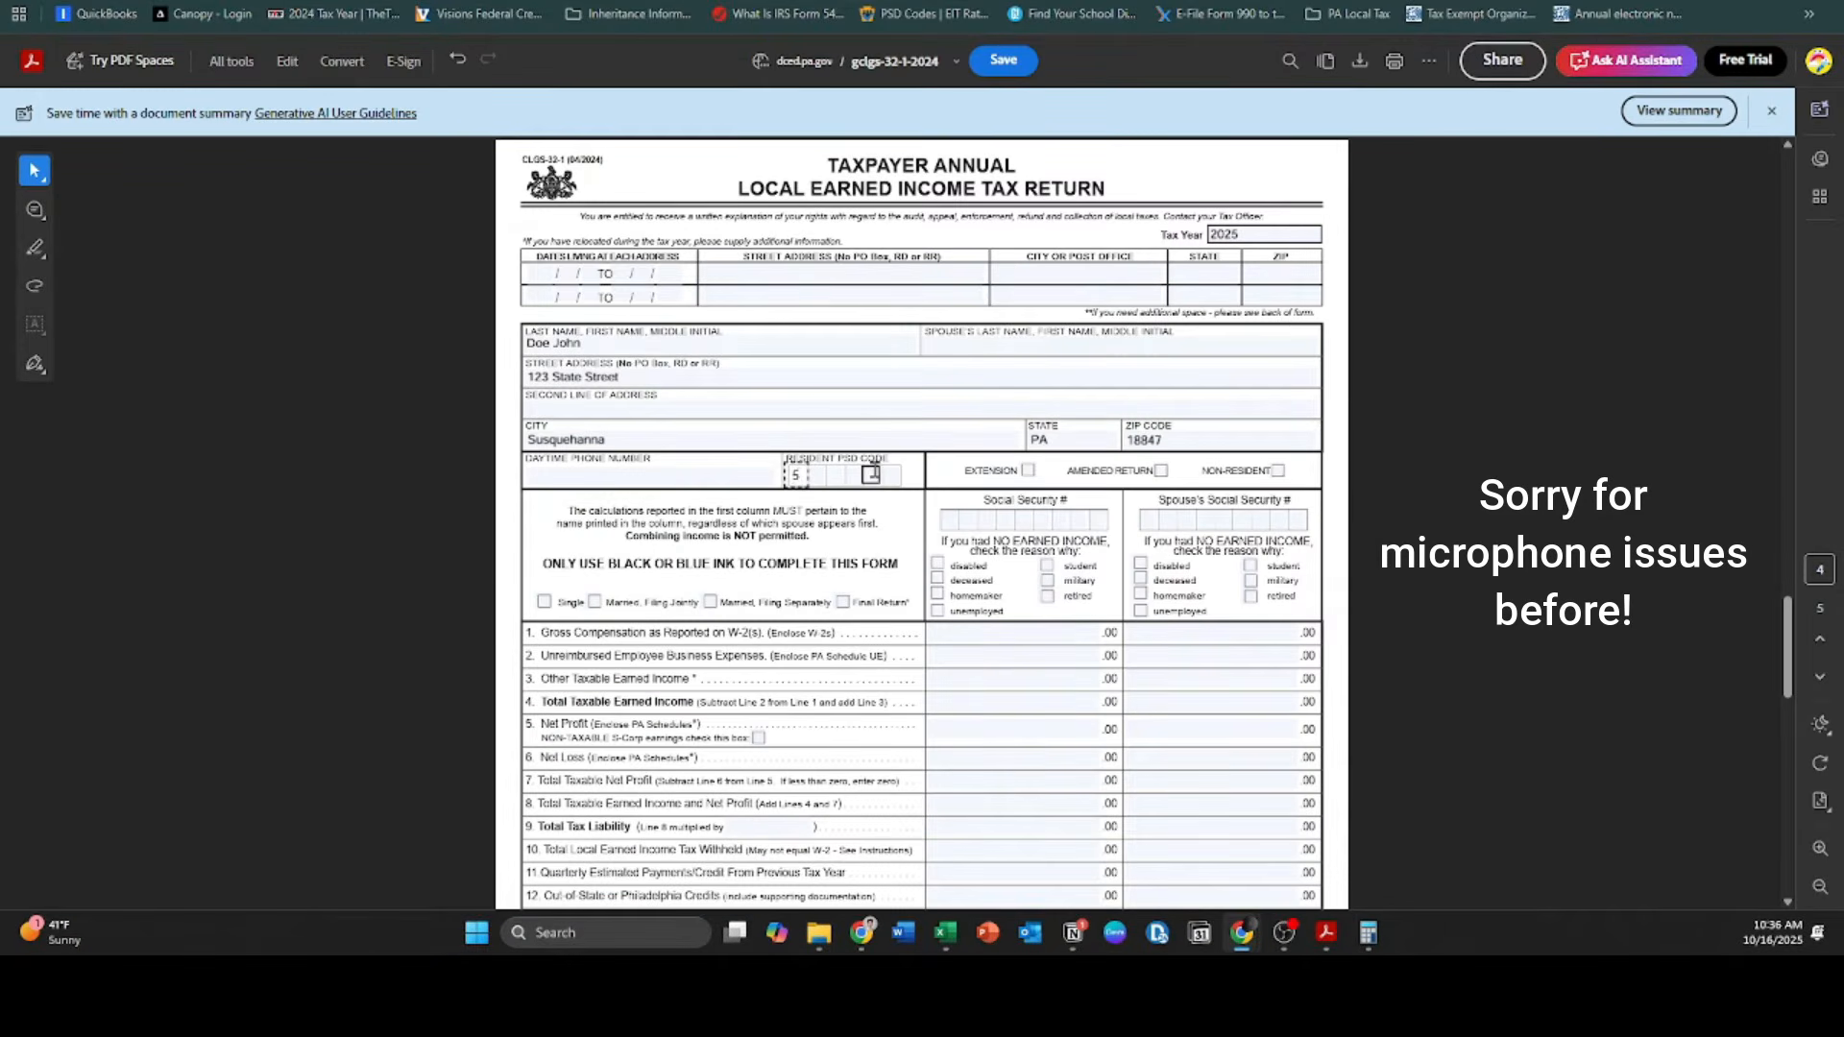
{"action": "type", "text": "80604"}
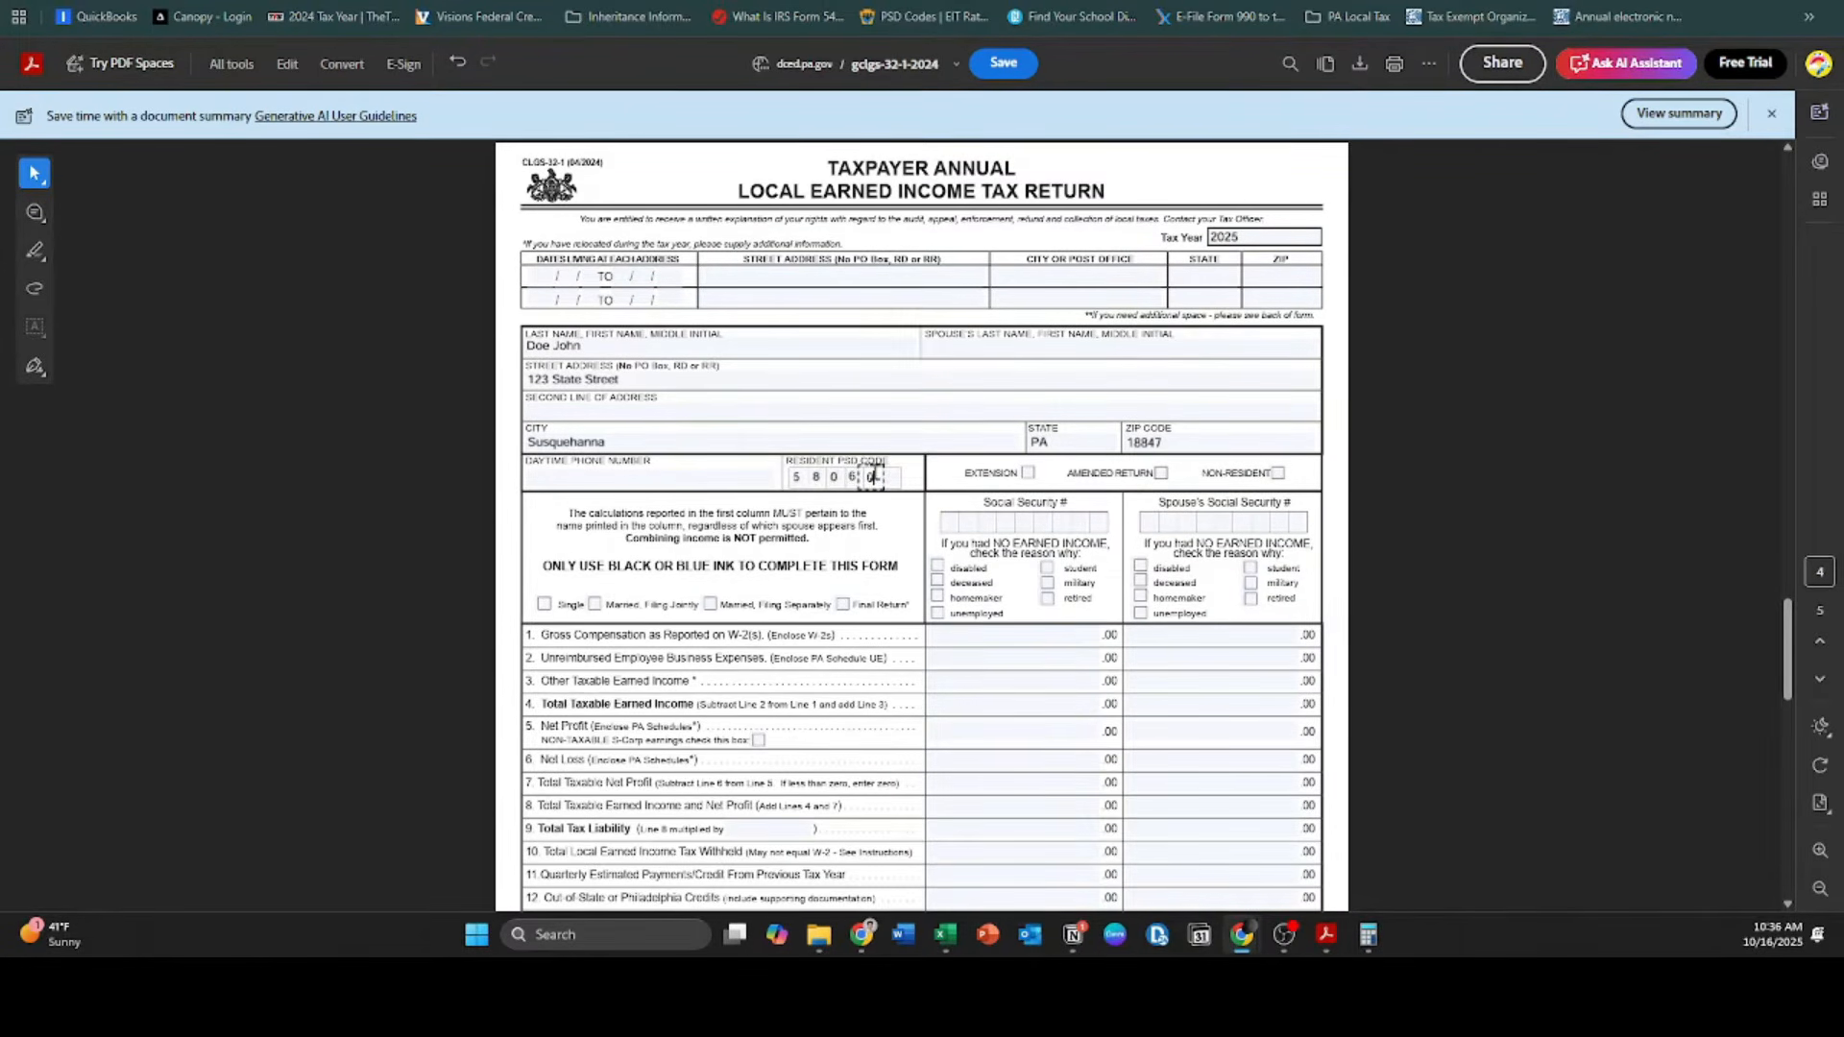
{"action": "left_click", "coordinate": [1360, 543]}
Step: Check the home municipality's resident EIT rate and enter ".01 or 1%" as the line 9 tax liability multiplier
{"action": "left_click", "coordinate": [279, 1]}
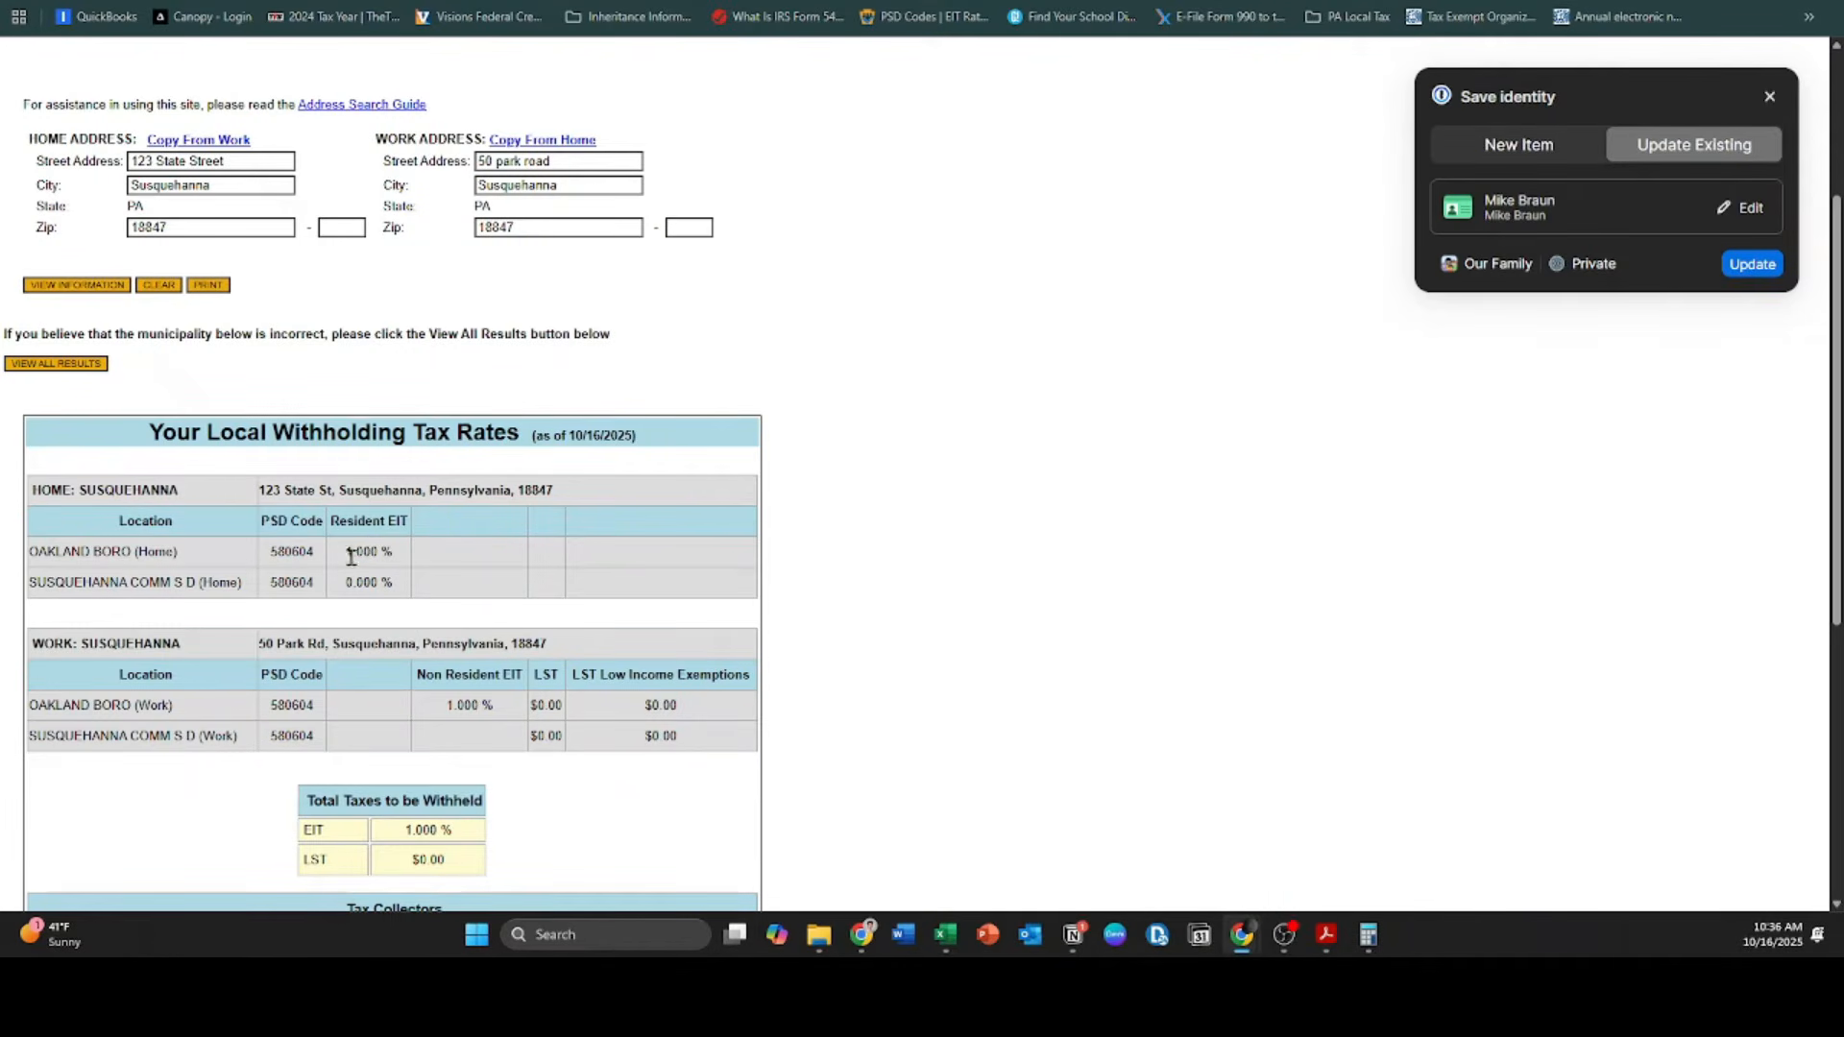
{"action": "left_click_drag", "start_coordinate": [350, 554], "coordinate": [402, 557]}
{"action": "left_click", "coordinate": [404, 533]}
{"action": "left_click", "coordinate": [471, 1]}
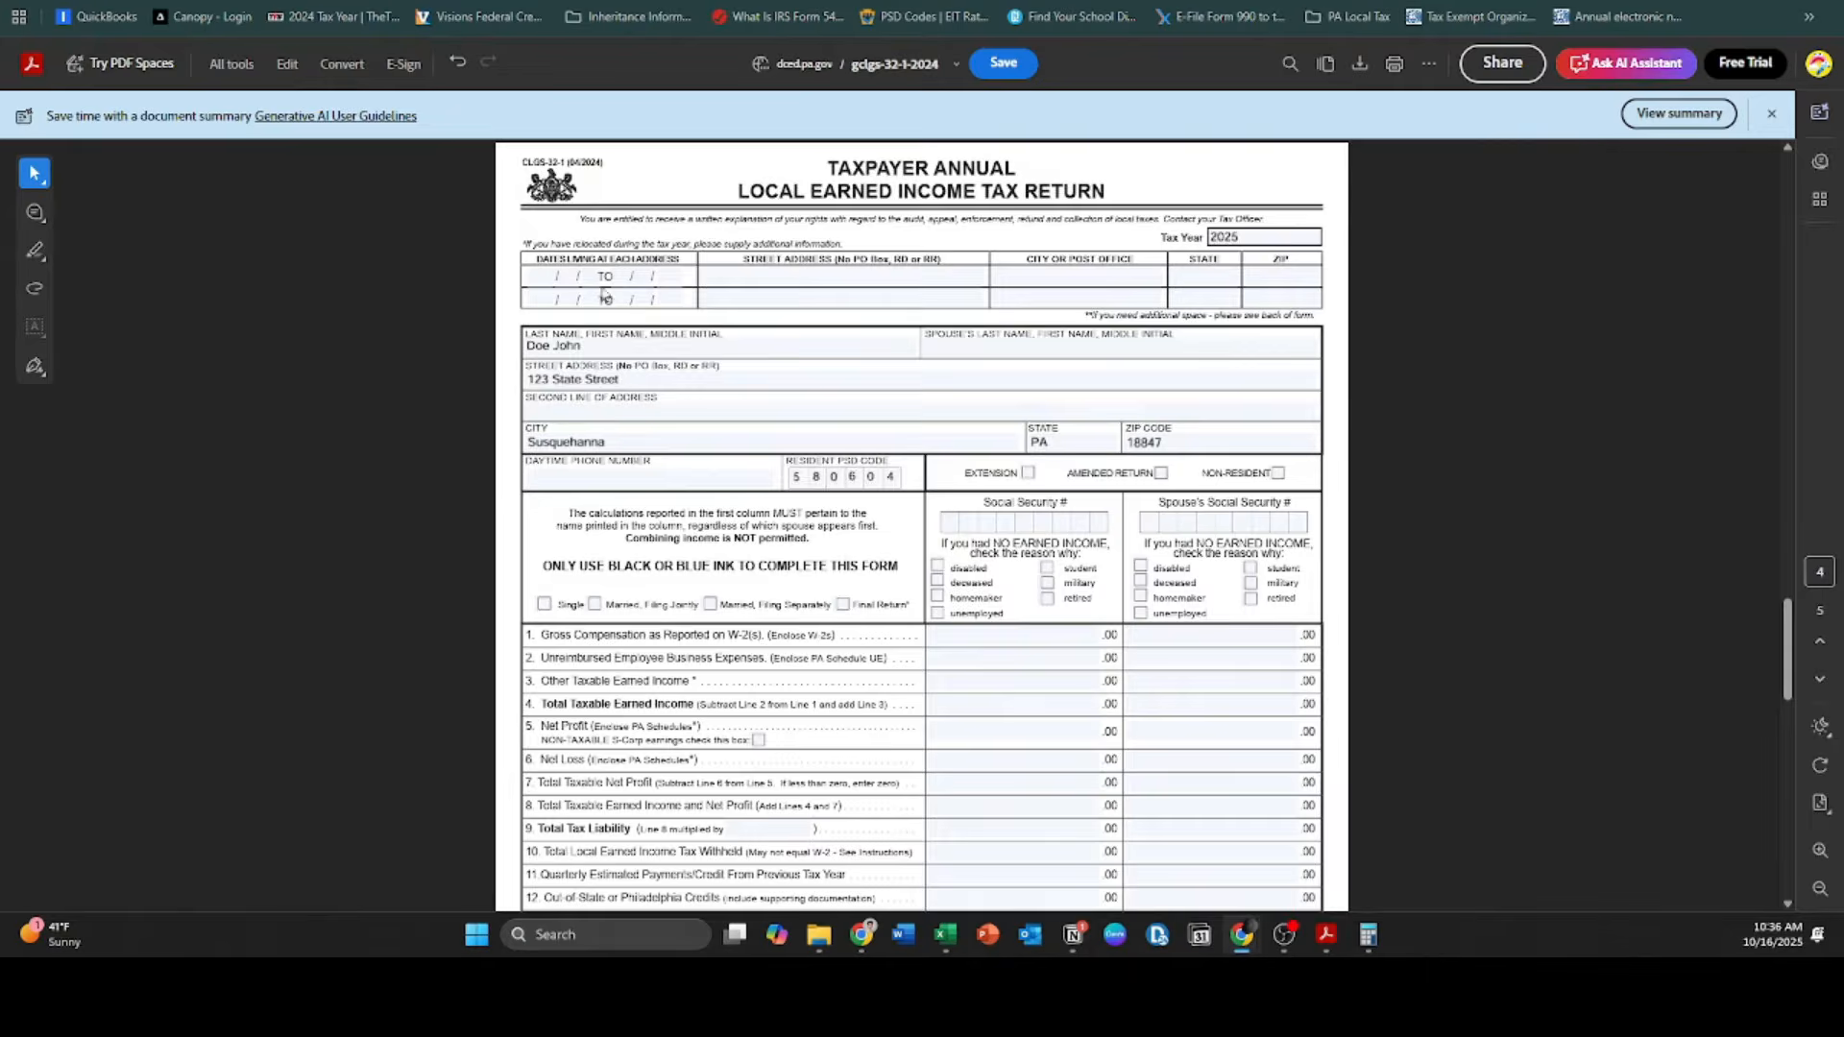
{"action": "scroll", "coordinate": [742, 551], "scroll_direction": "down", "scroll_amount": 2}
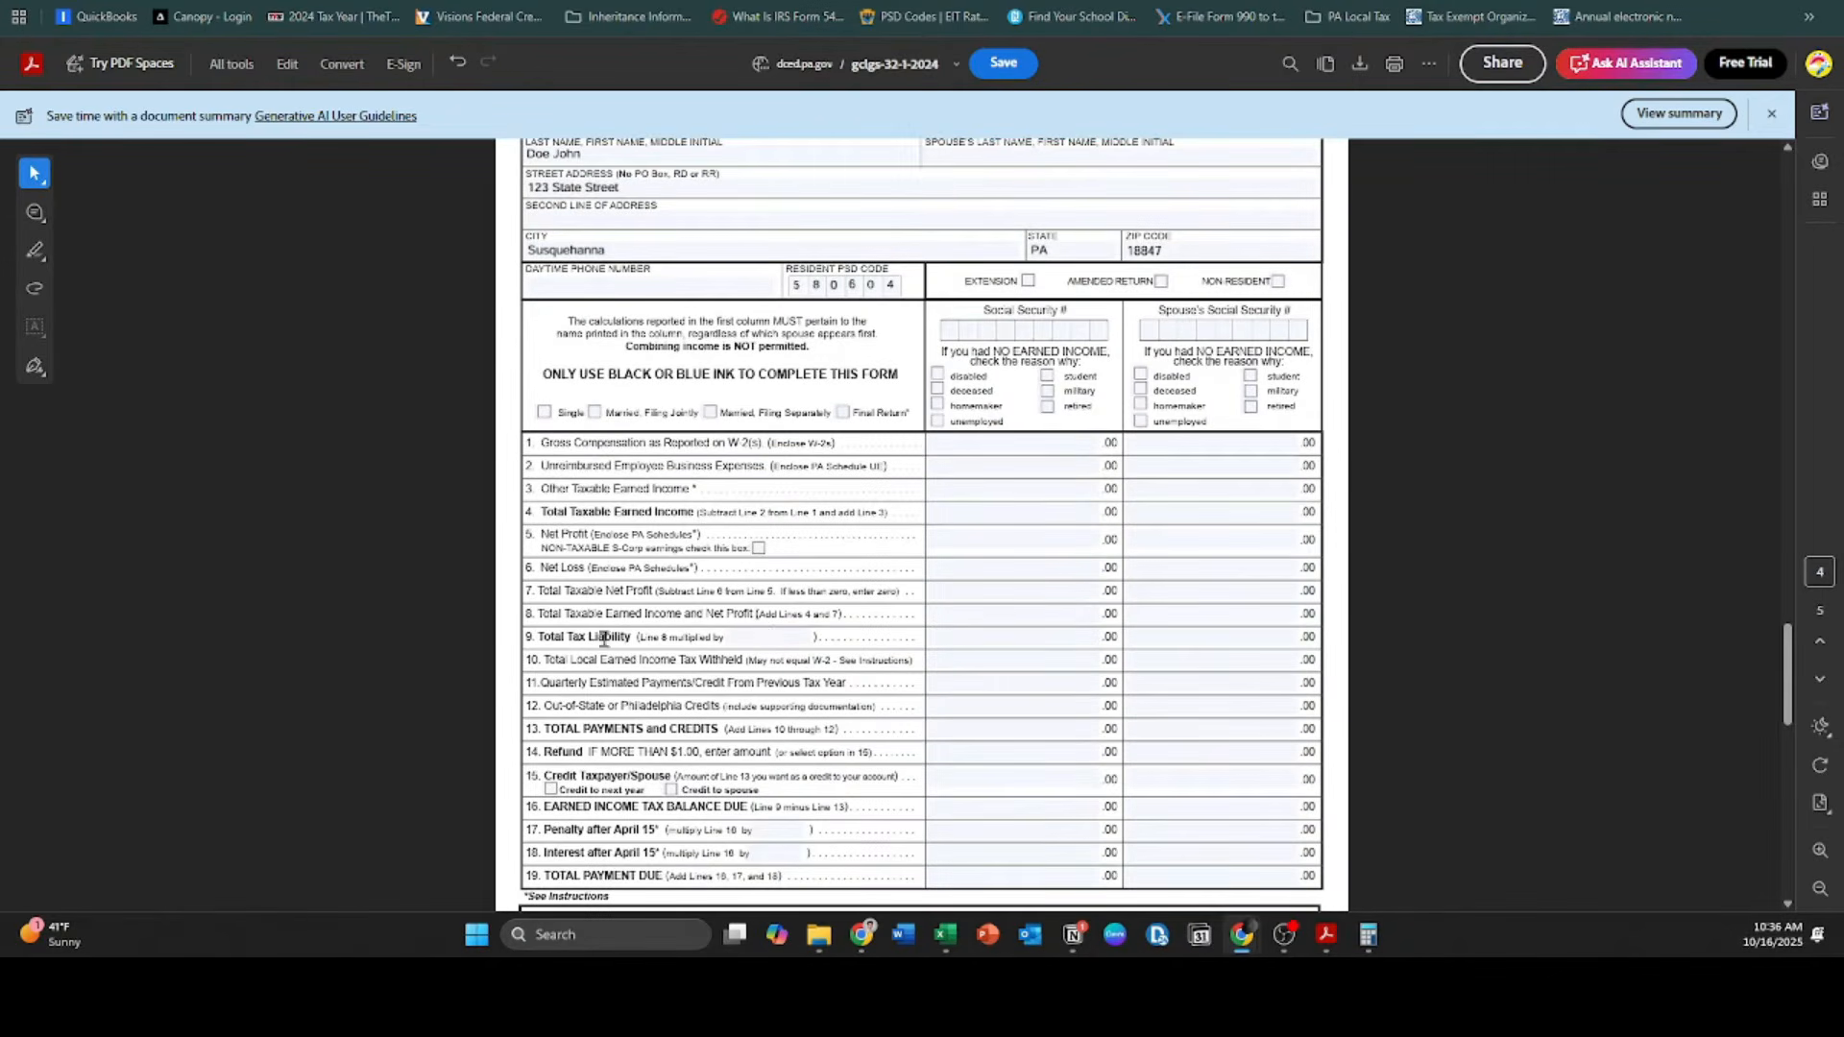
{"action": "left_click", "coordinate": [764, 637]}
{"action": "type", "text": ".01 or 1%"}
{"action": "key", "text": "Tab"}
Step: Mark the filing status as Single and enter the taxpayer's Social Security number from the W-2
{"action": "left_click", "coordinate": [544, 412]}
{"action": "scroll", "coordinate": [992, 515], "scroll_direction": "up", "scroll_amount": 2}
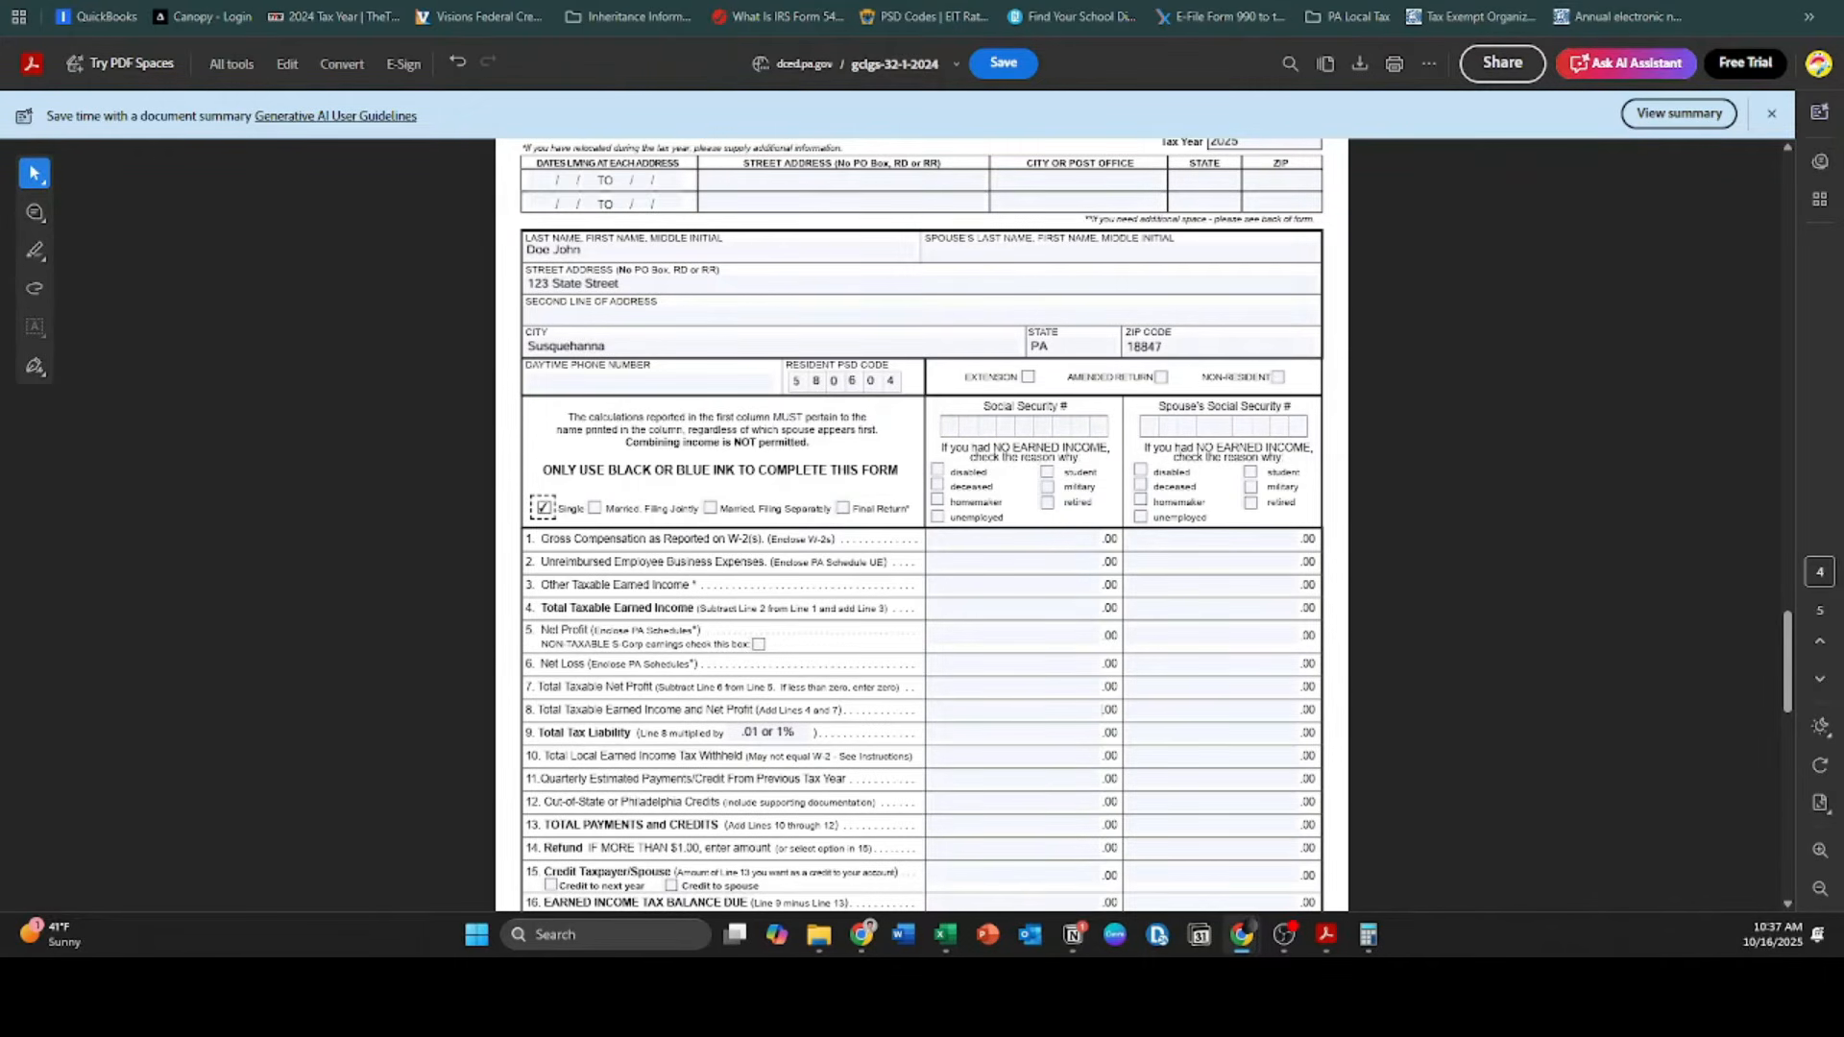
{"action": "key", "text": "ctrl+Tab"}
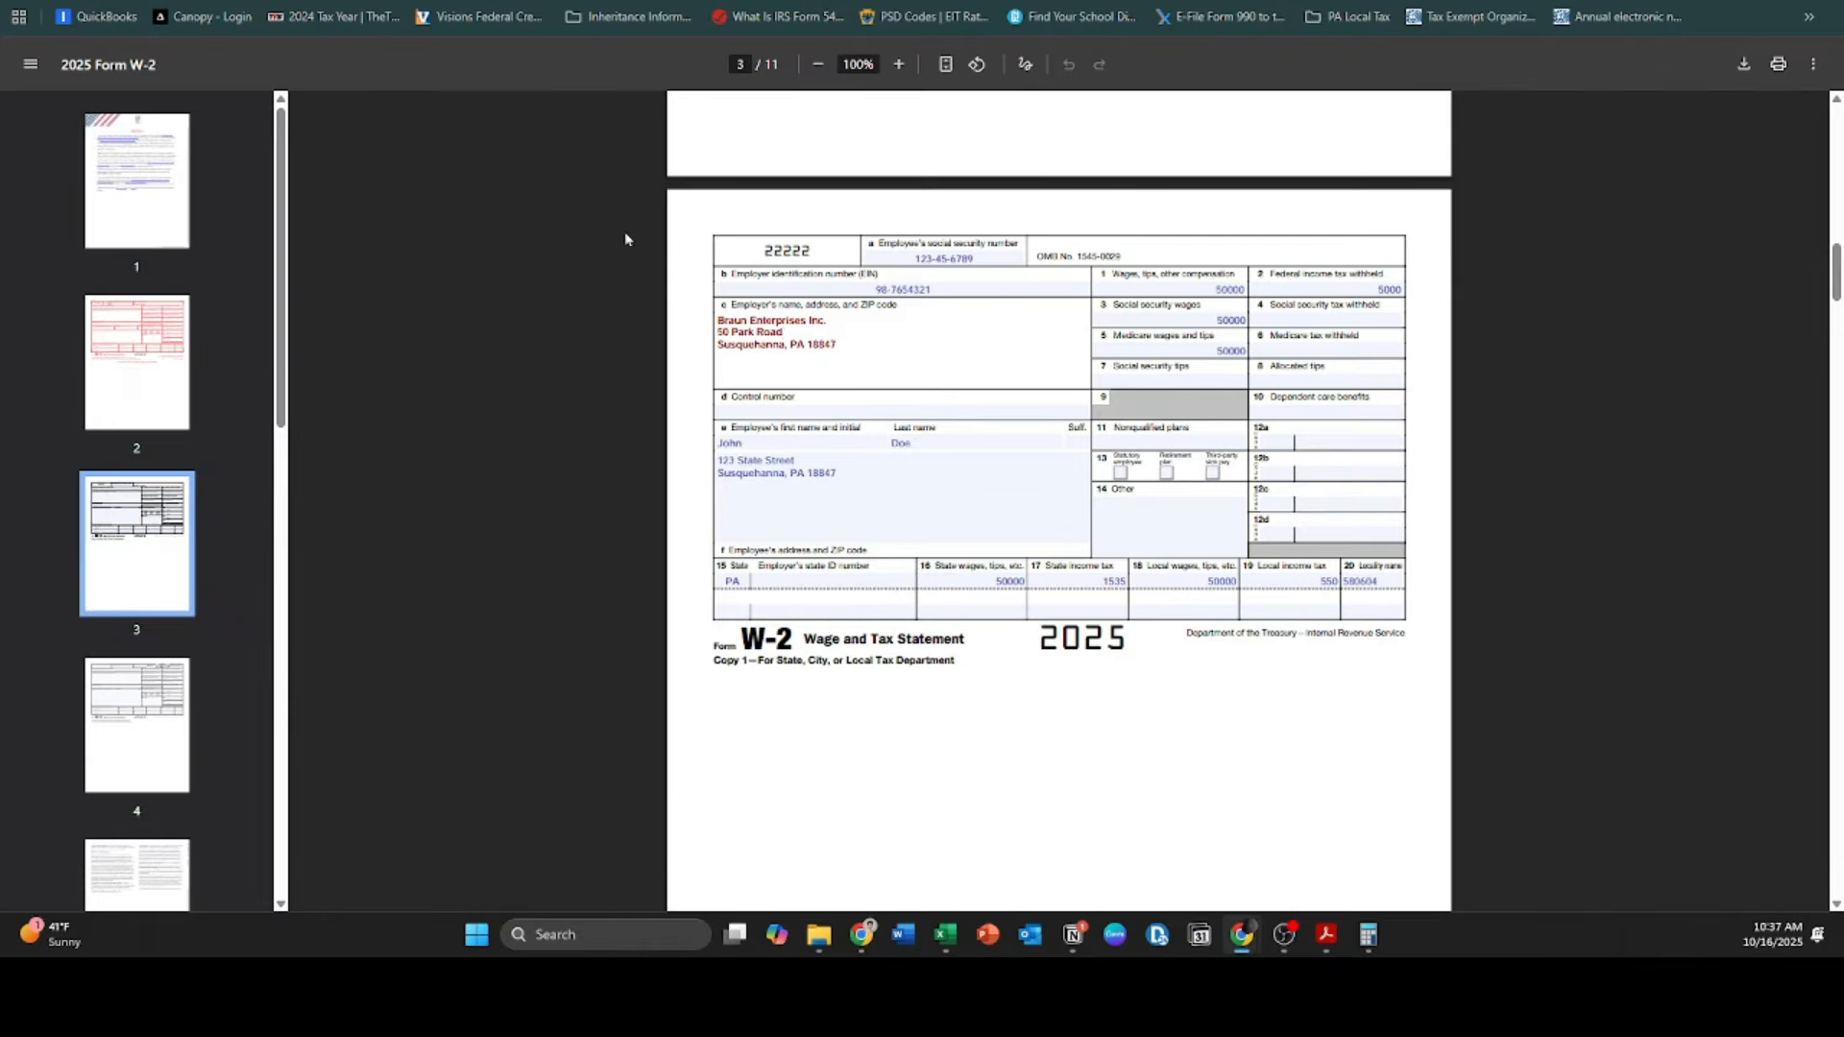
{"action": "left_click", "coordinate": [901, 252]}
{"action": "key", "text": "ctrl+shift+Tab"}
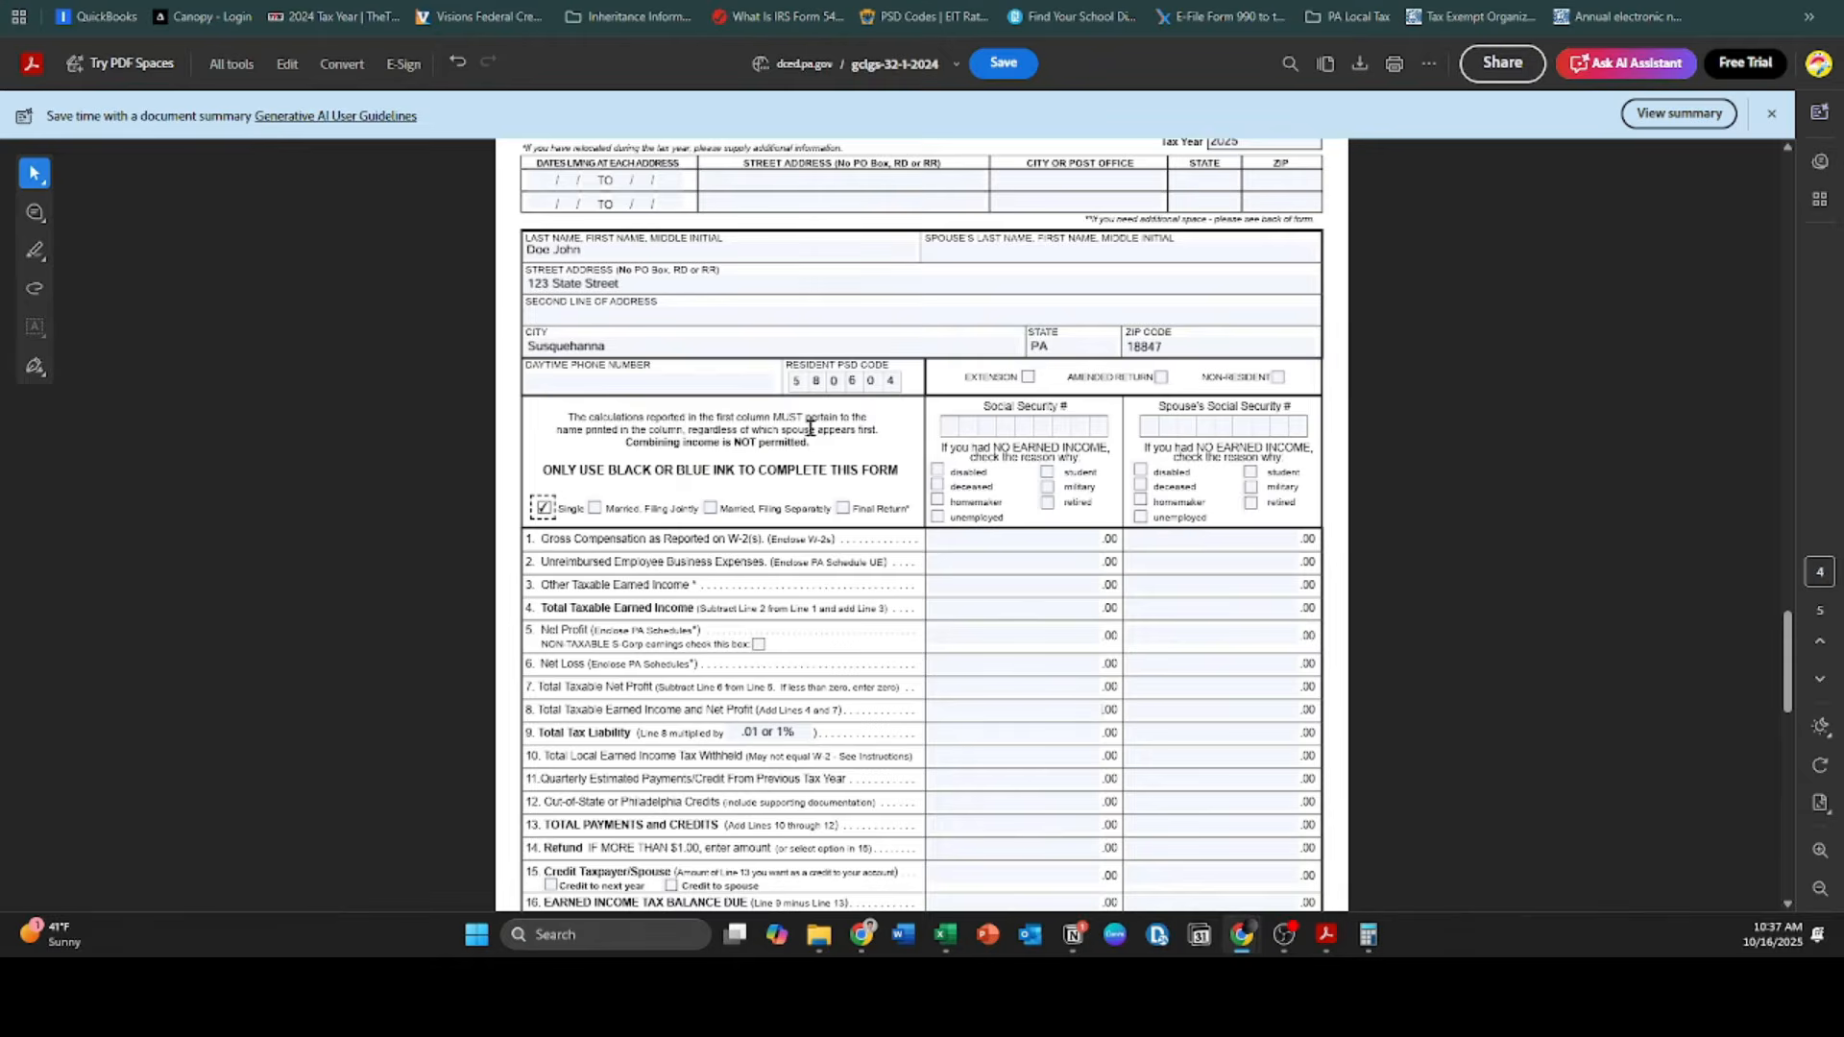
{"action": "left_click", "coordinate": [948, 426]}
{"action": "type", "text": "123456789"}
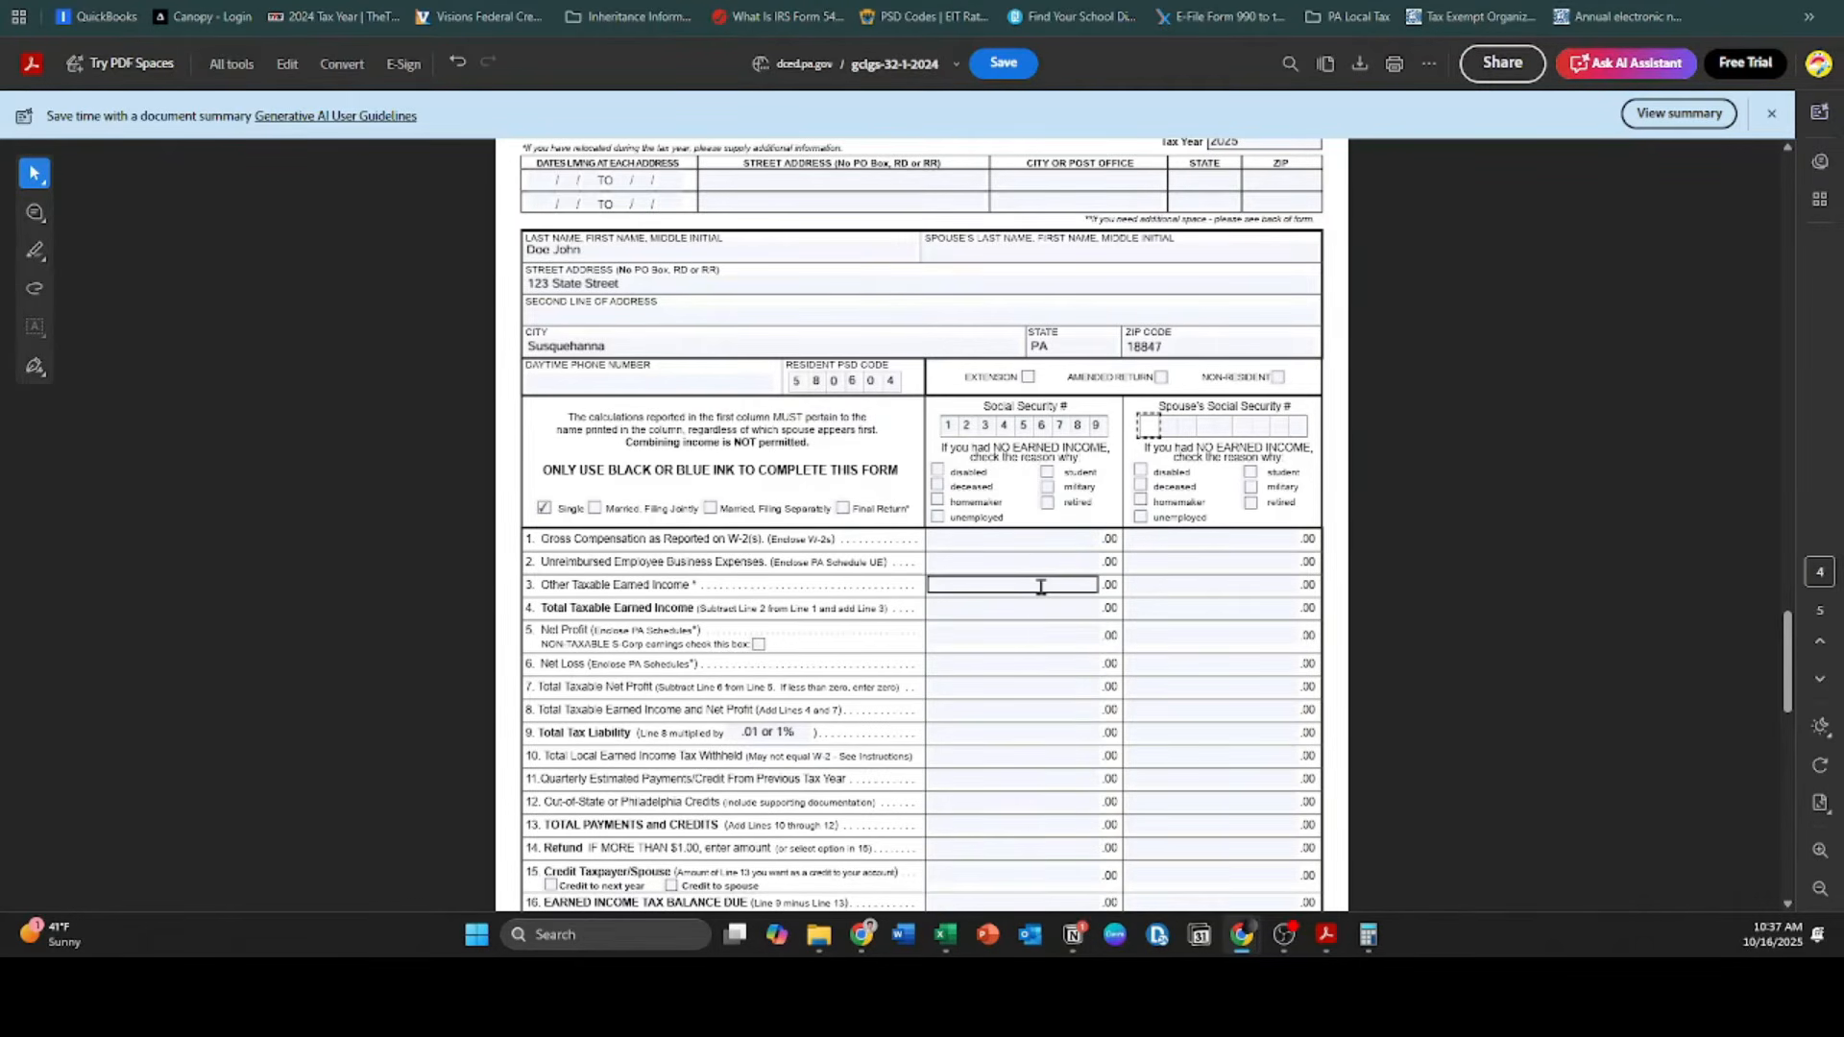
Step: Compare the return's income lines with the W-2, examining the employee and employer addresses and the box 1 wages
{"action": "scroll", "coordinate": [1041, 587], "scroll_direction": "down", "scroll_amount": 3}
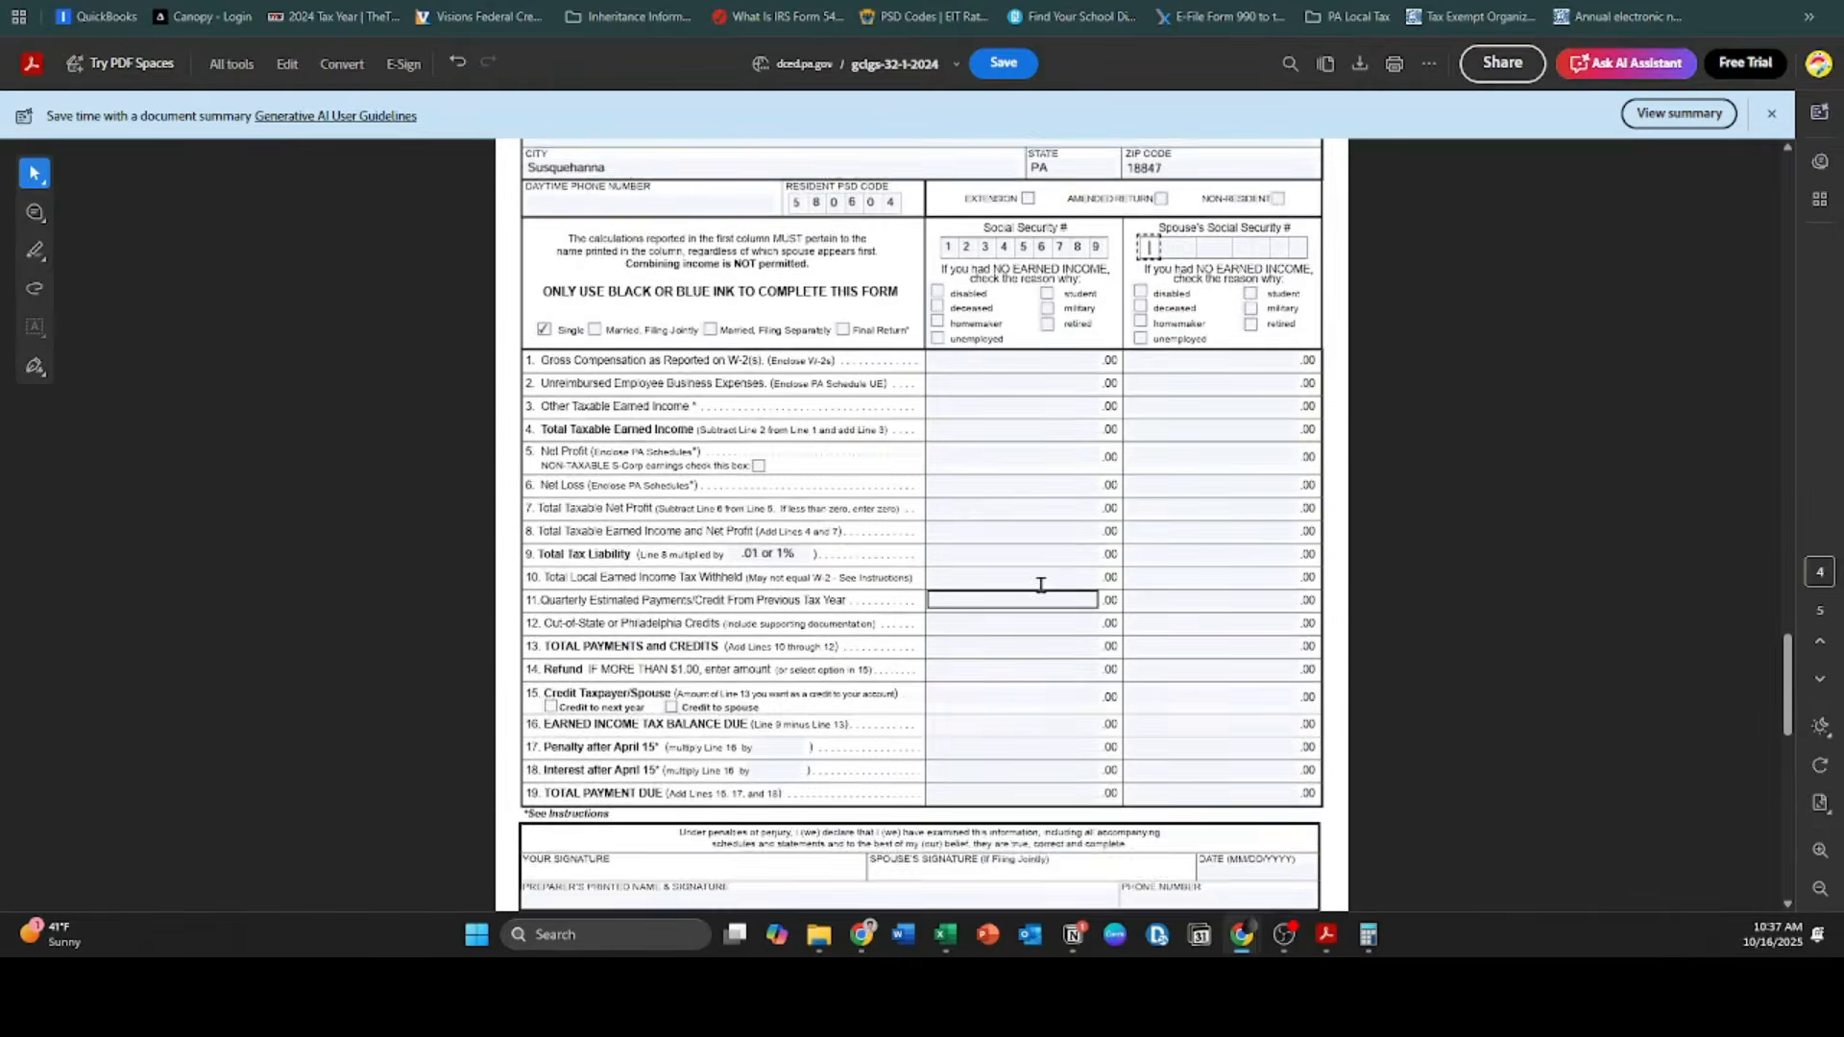
{"action": "scroll", "coordinate": [1041, 585], "scroll_direction": "up", "scroll_amount": 1}
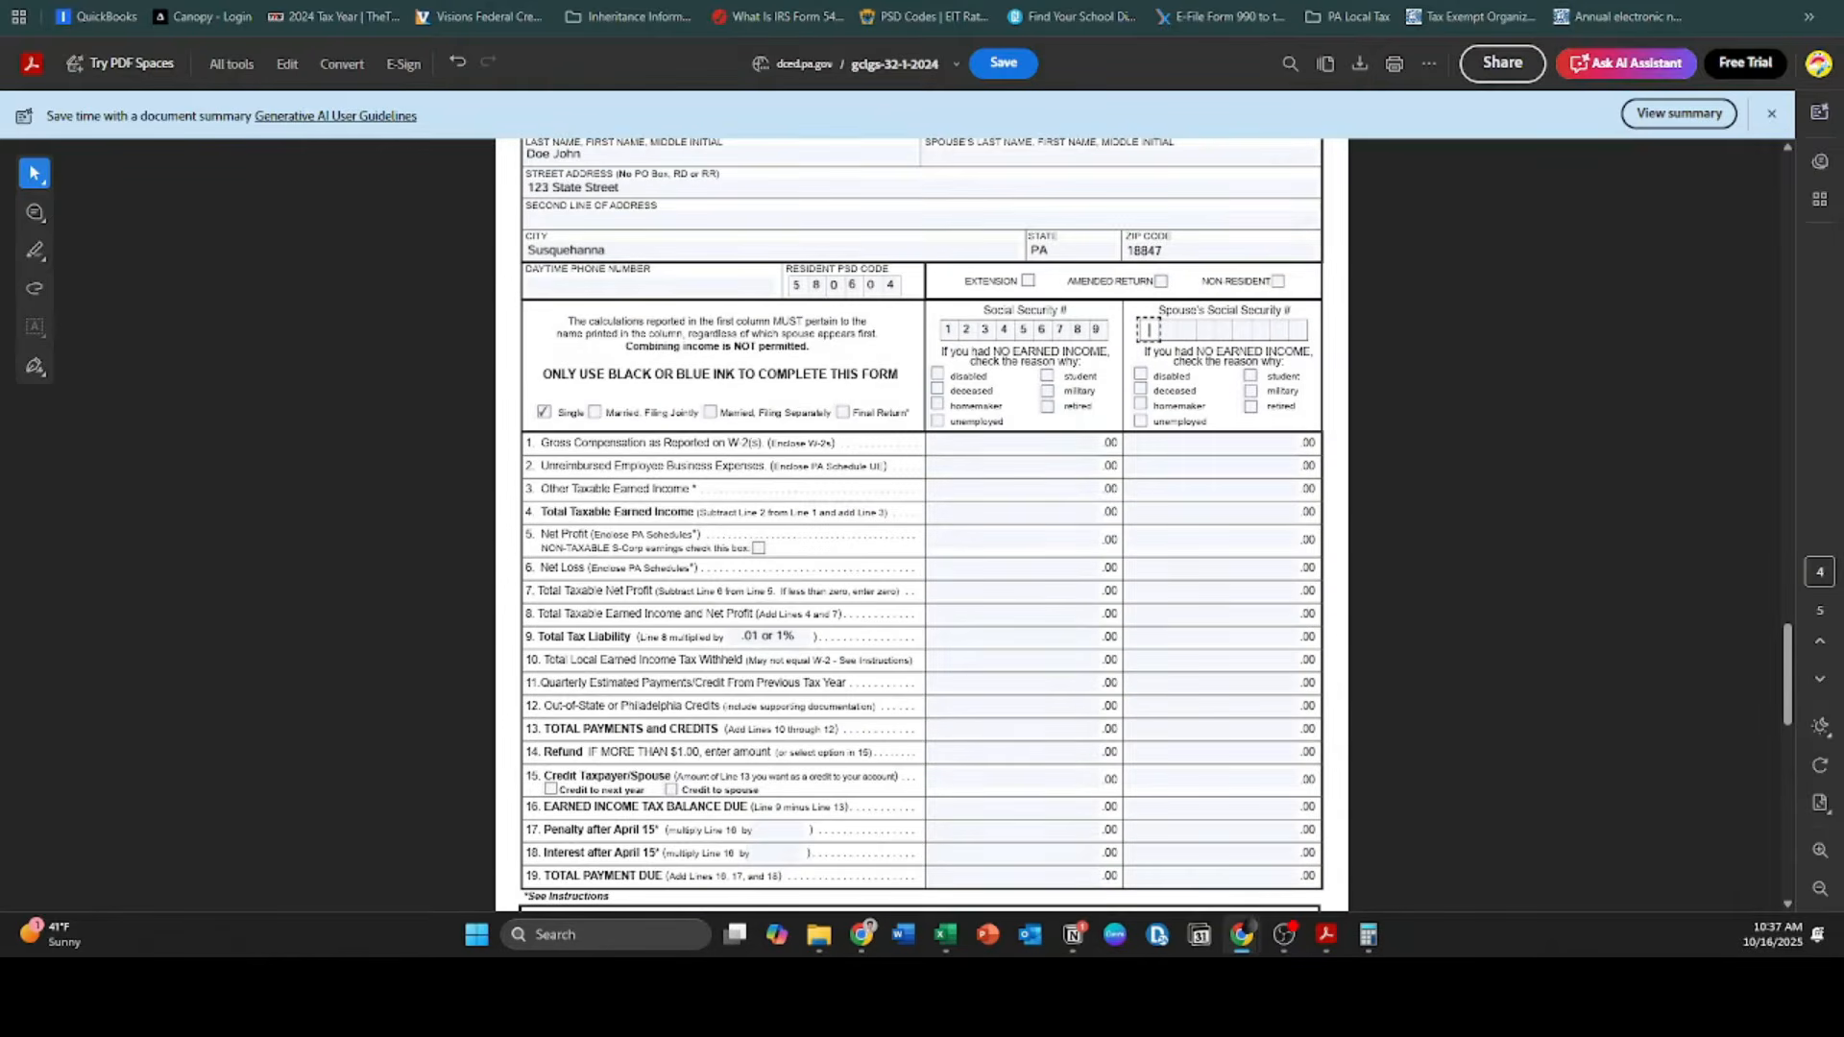
{"action": "key", "text": "alt+Tab"}
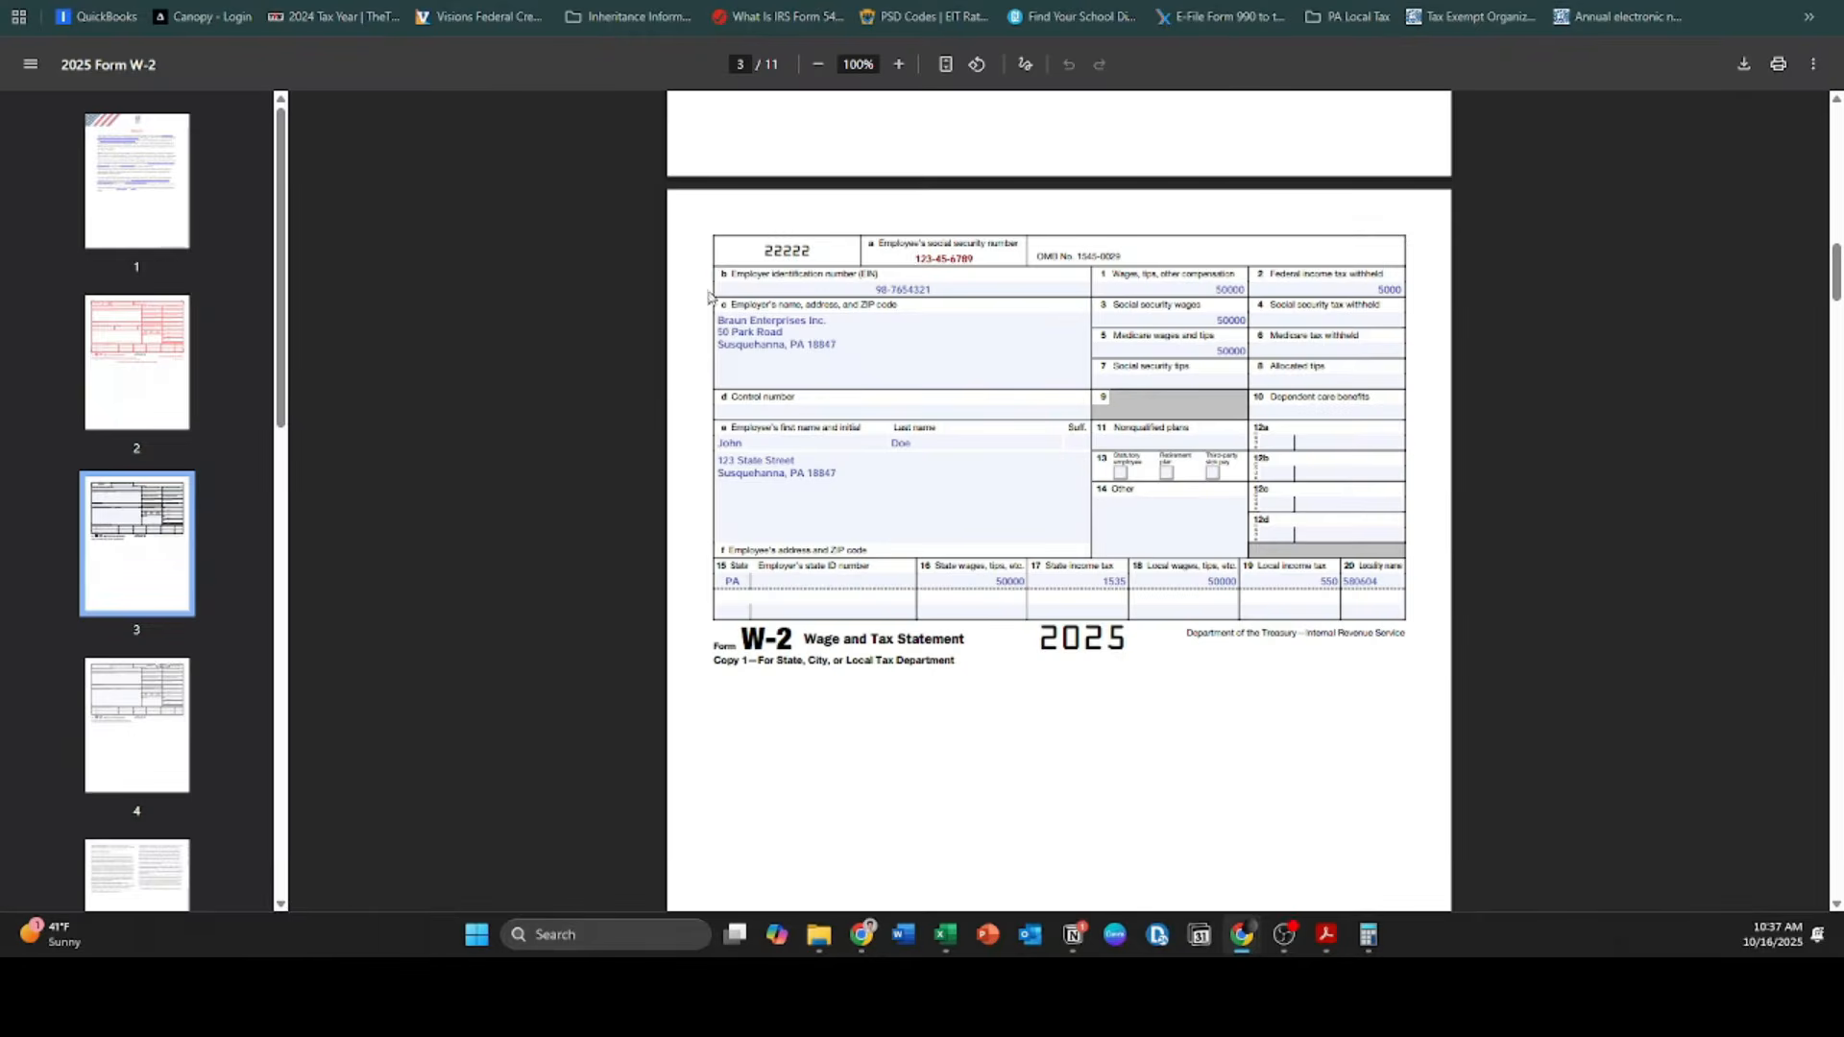
{"action": "left_click", "coordinate": [853, 472]}
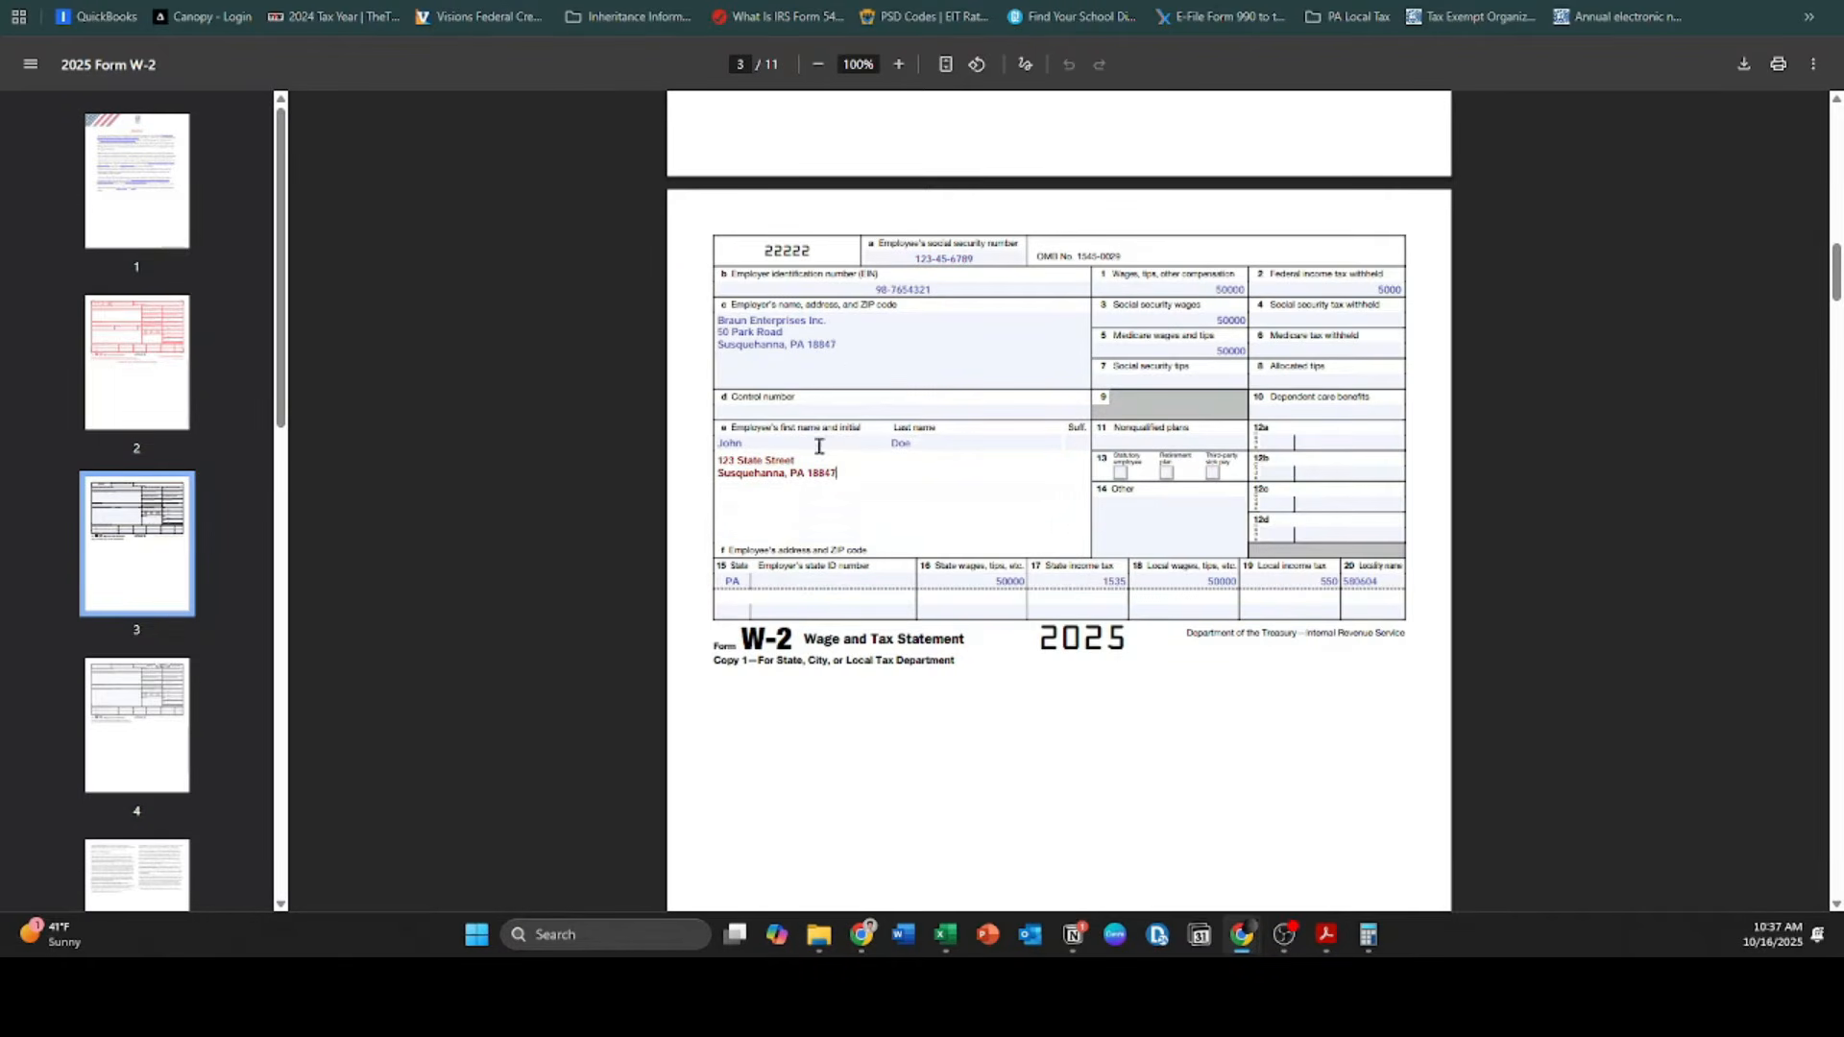
{"action": "left_click", "coordinate": [855, 332]}
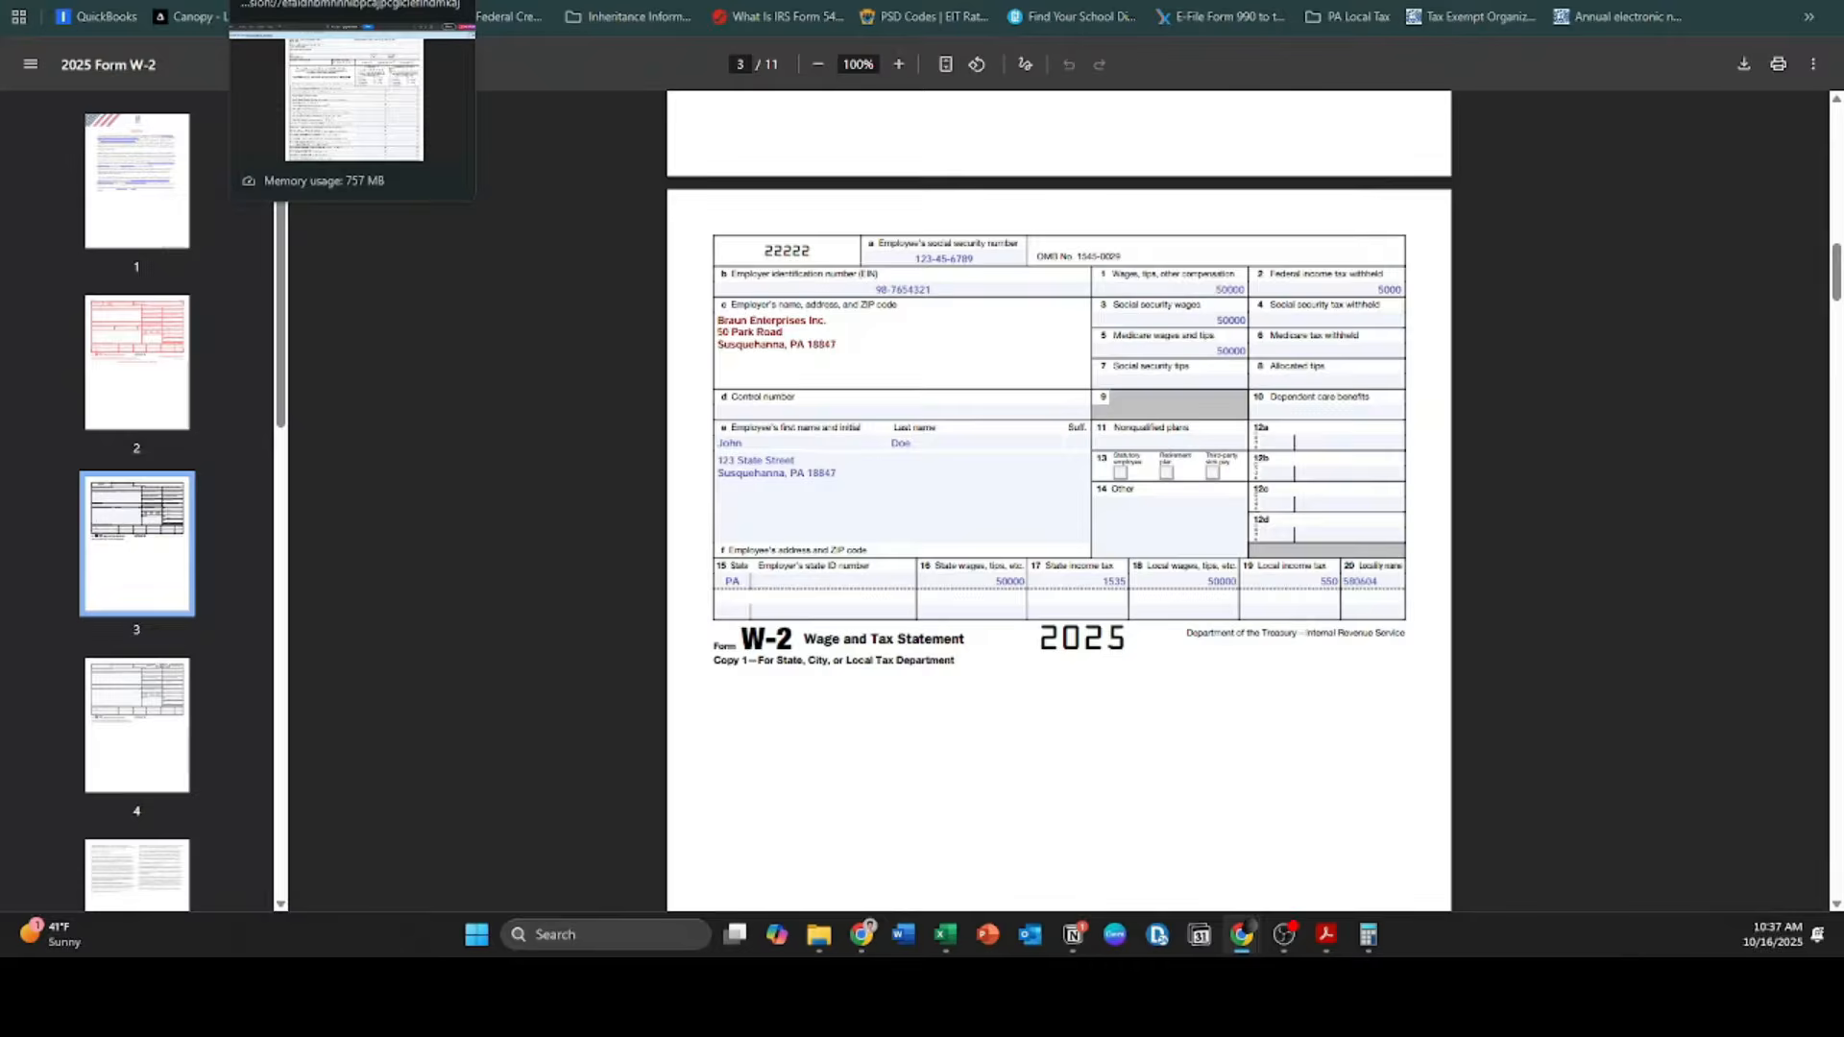
{"action": "left_click", "coordinate": [327, 2]}
{"action": "left_click", "coordinate": [663, 2]}
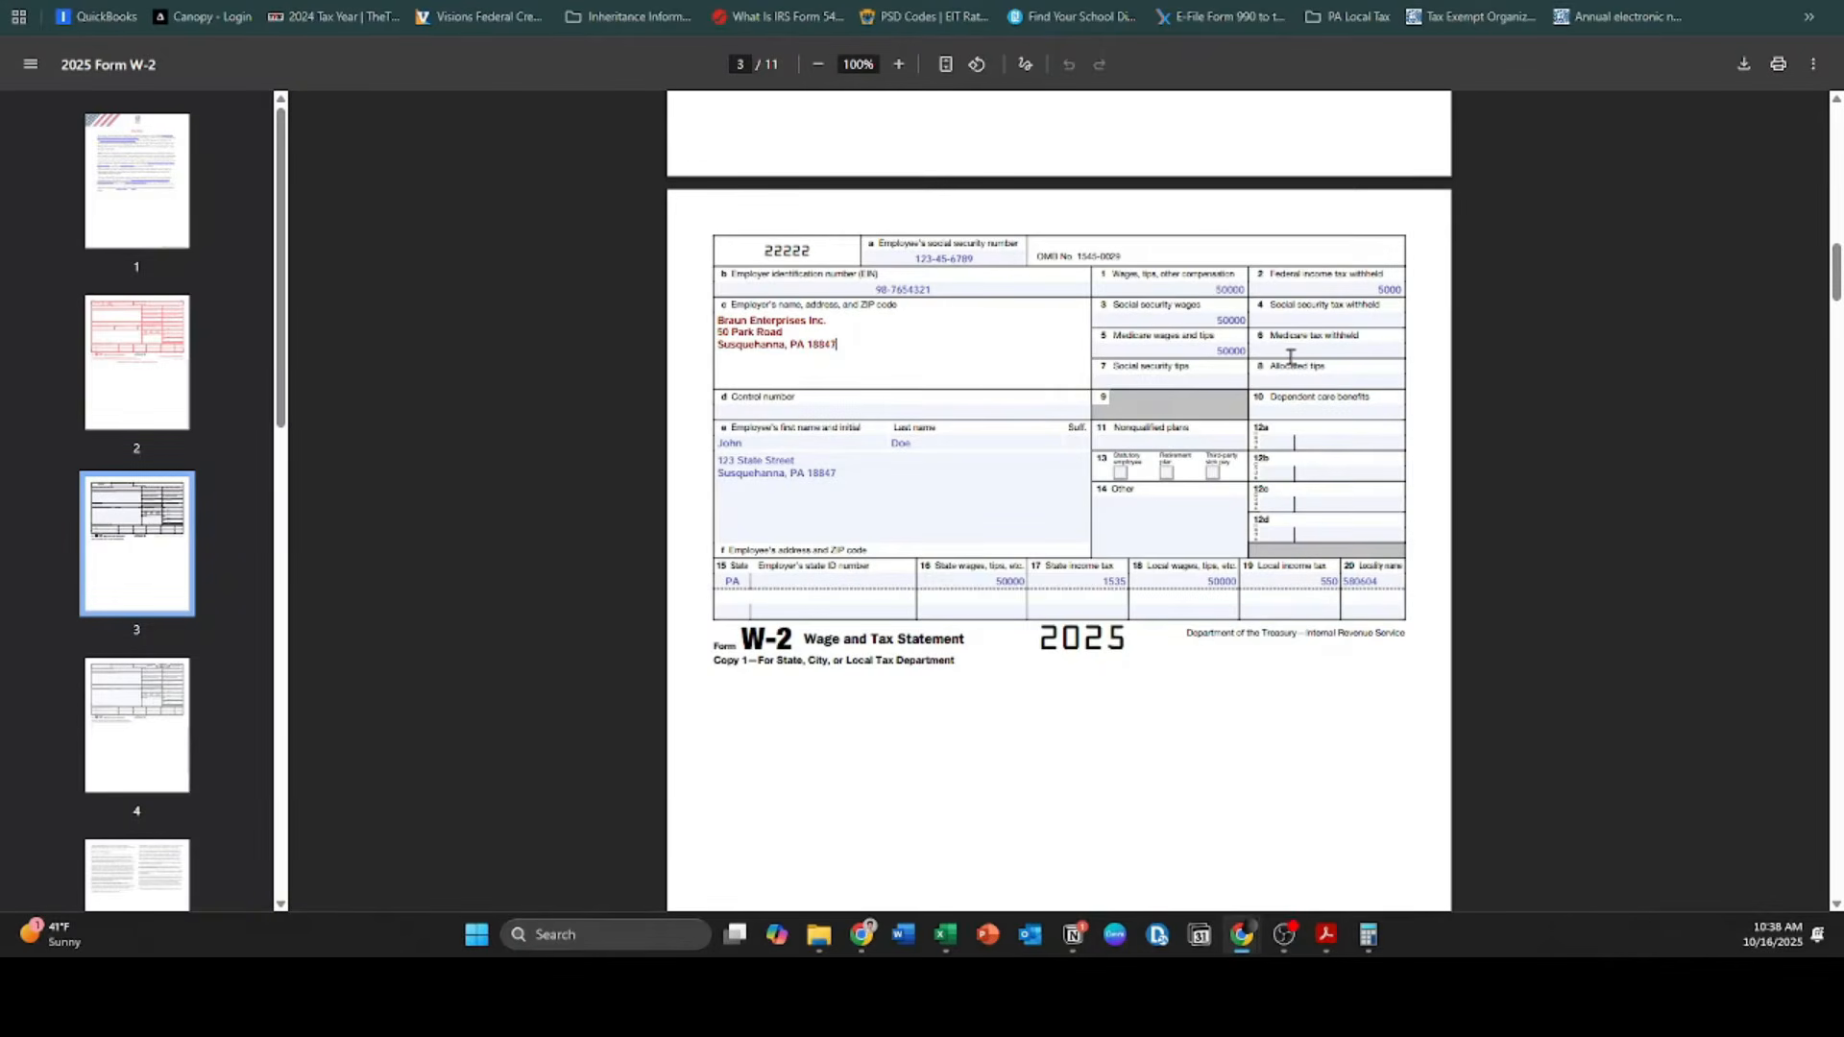
{"action": "left_click", "coordinate": [1199, 289]}
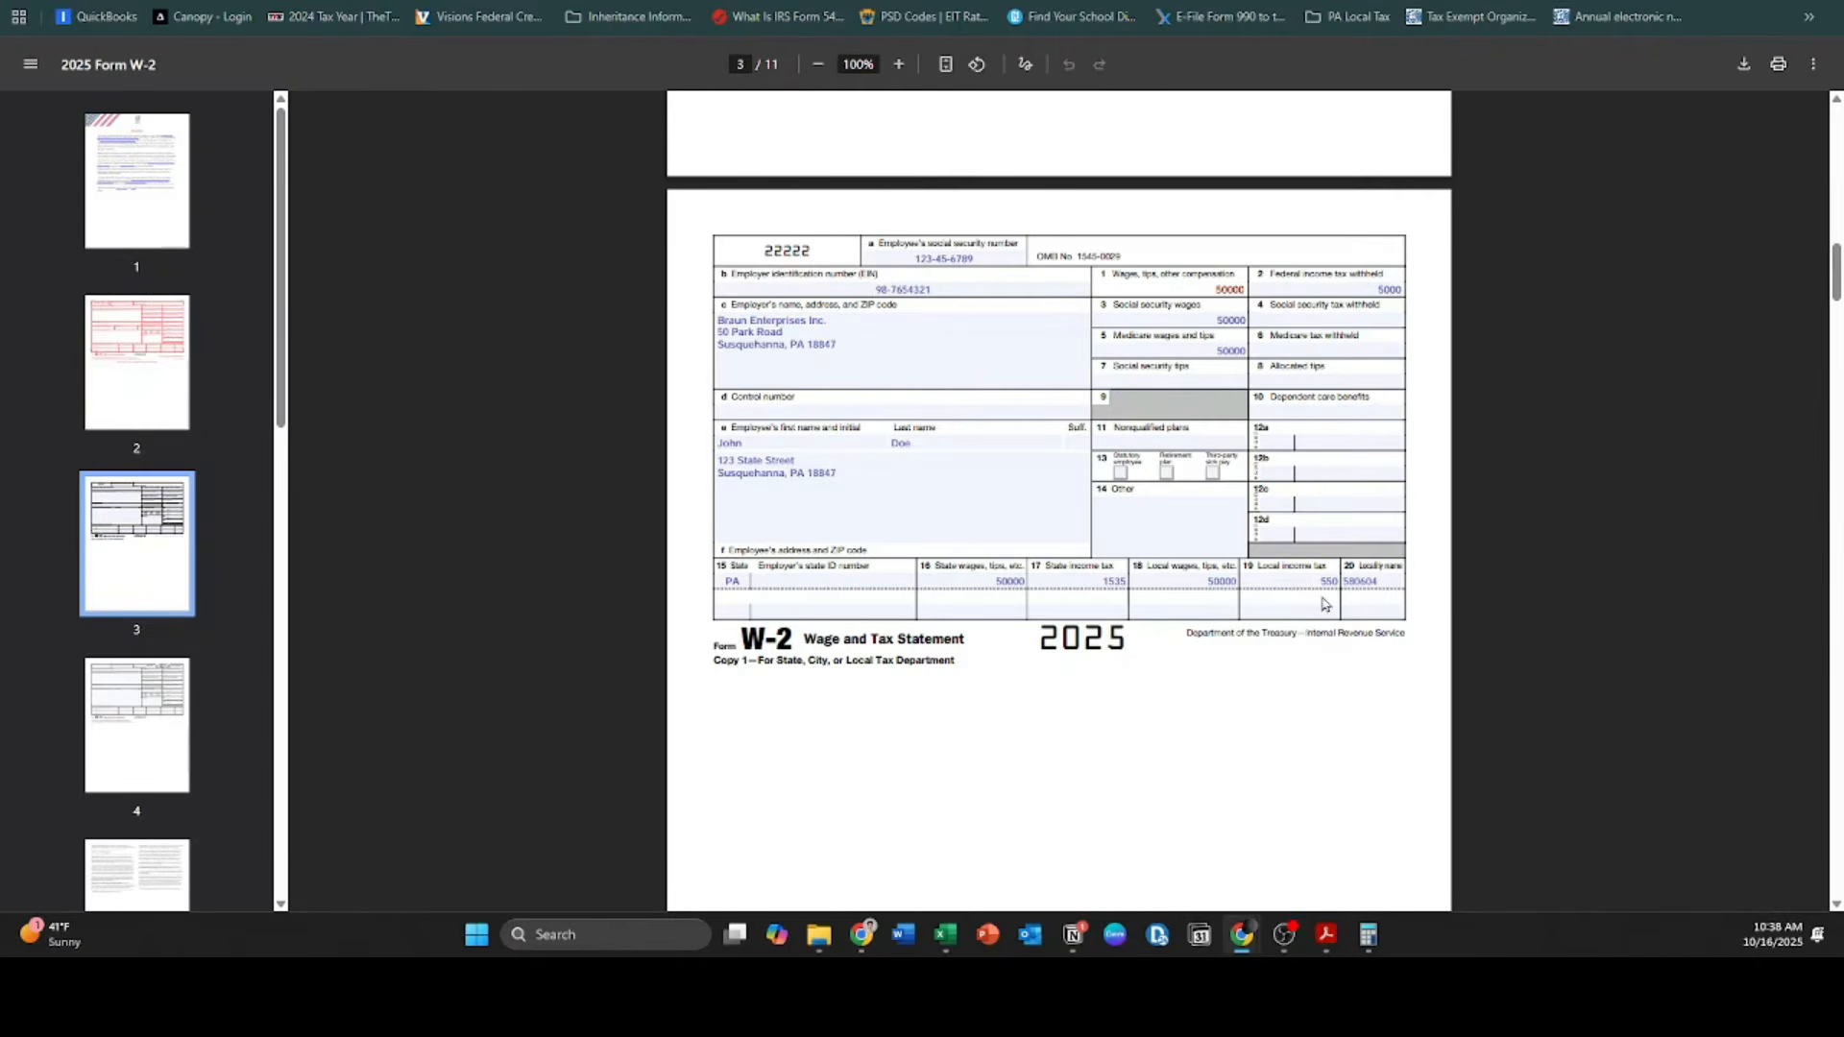
Step: Check the W-2's box 20 locality code and enter 50000 as gross compensation on line 1 of the local return
{"action": "left_click", "coordinate": [1384, 586]}
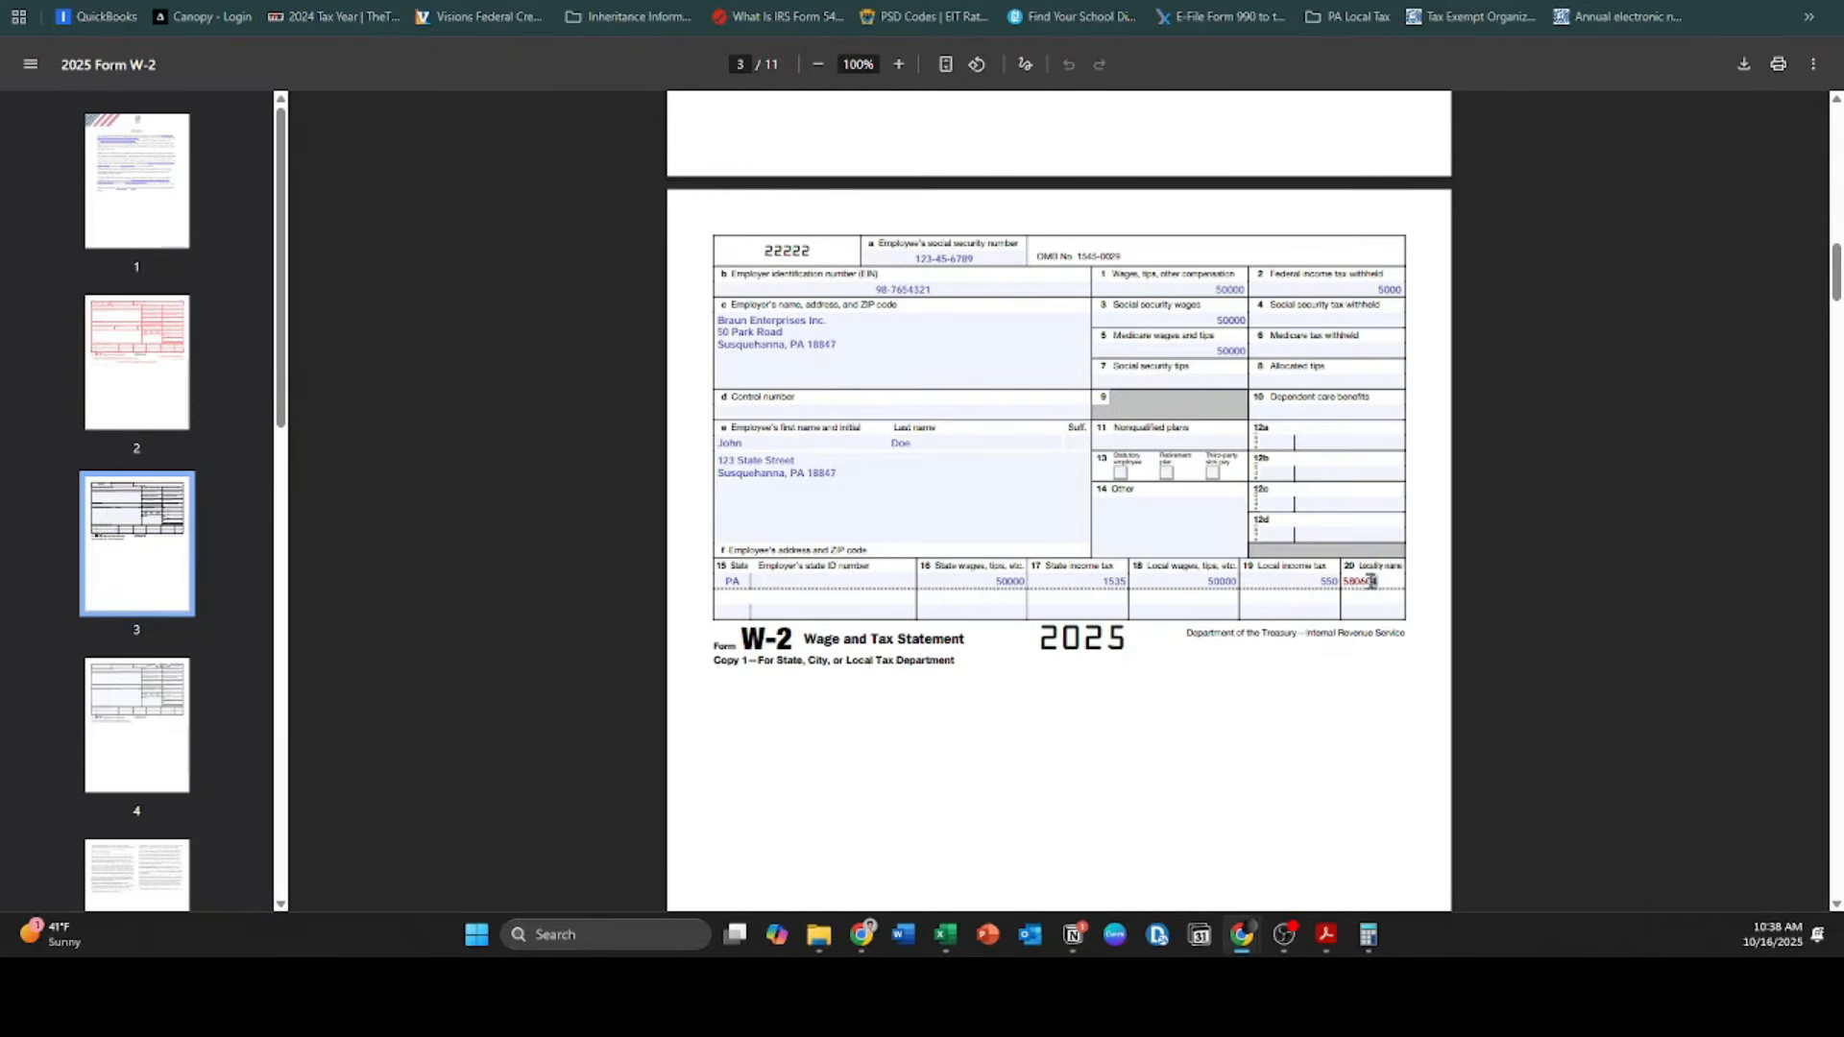
{"action": "left_click", "coordinate": [1367, 630]}
{"action": "key", "text": "alt+Tab"}
{"action": "left_click", "coordinate": [1014, 439]}
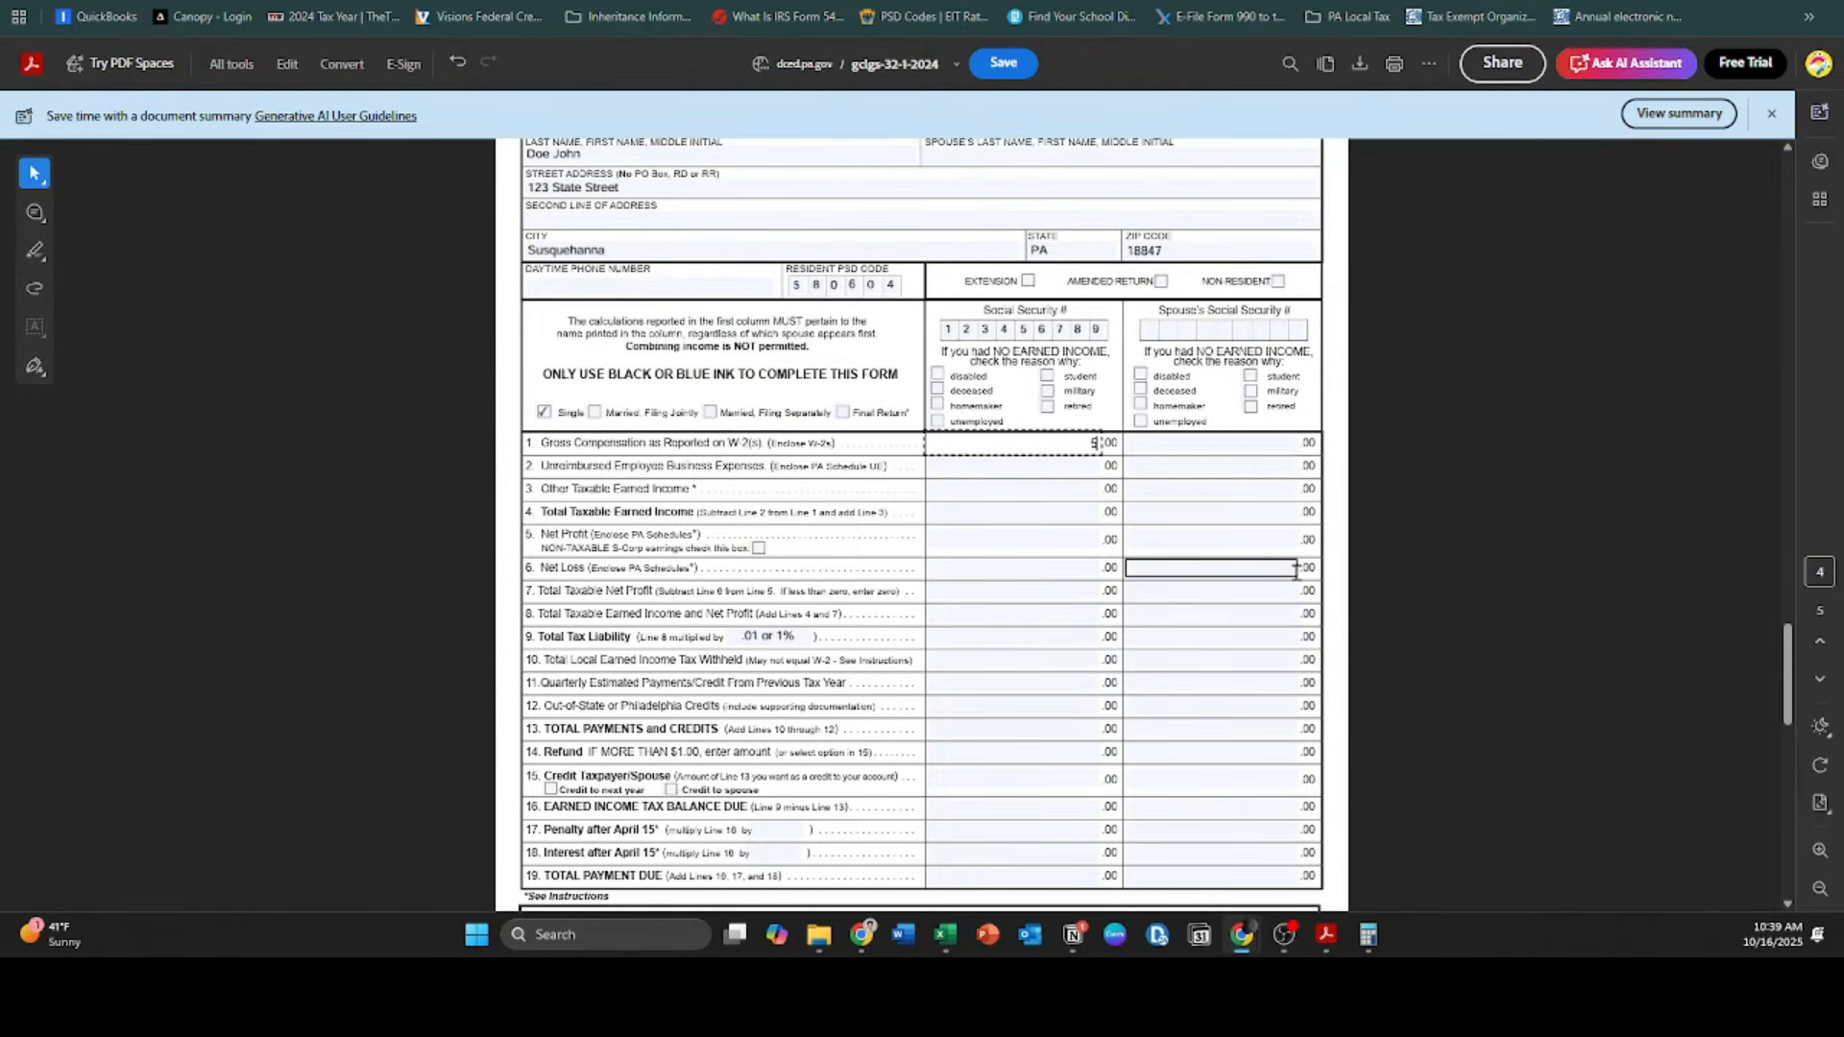
{"action": "left_click", "coordinate": [1370, 545]}
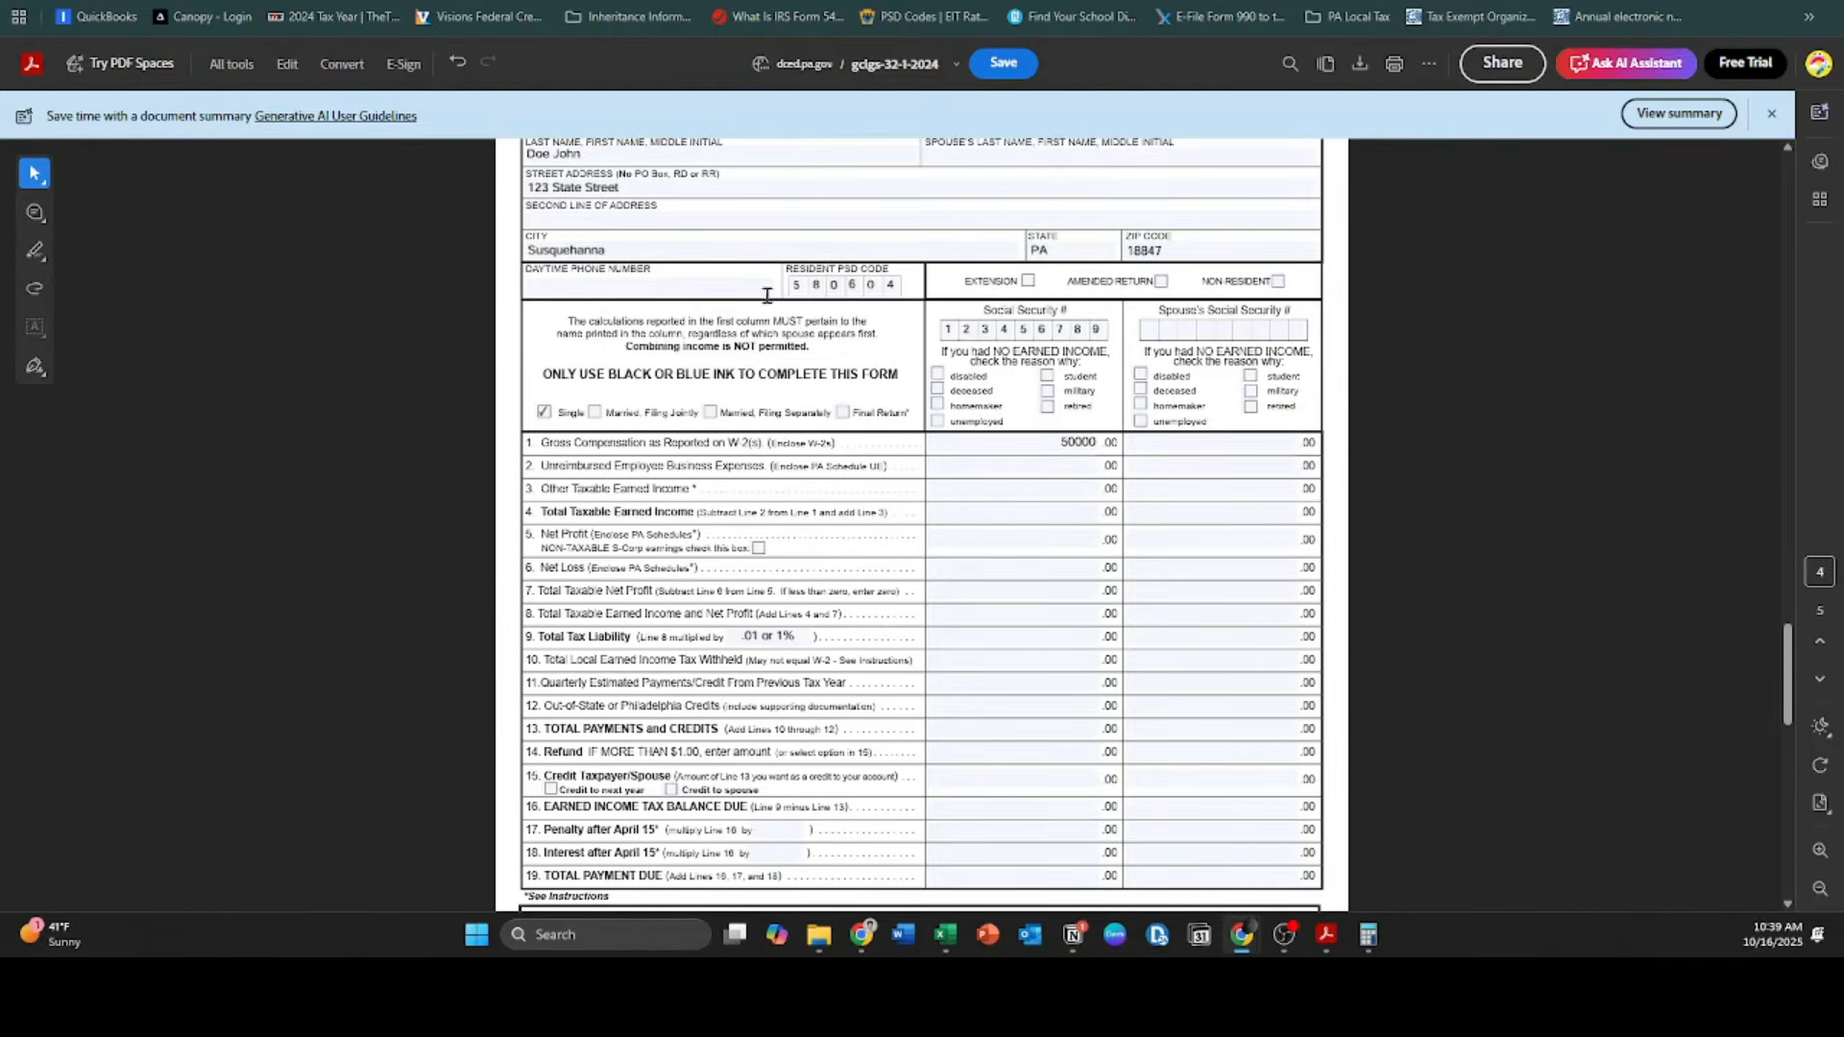
Step: Examine the W-2's "Copy 1—For State, City, or Local Tax Department" label and compare the form with the local return
{"action": "left_click", "coordinate": [588, 2]}
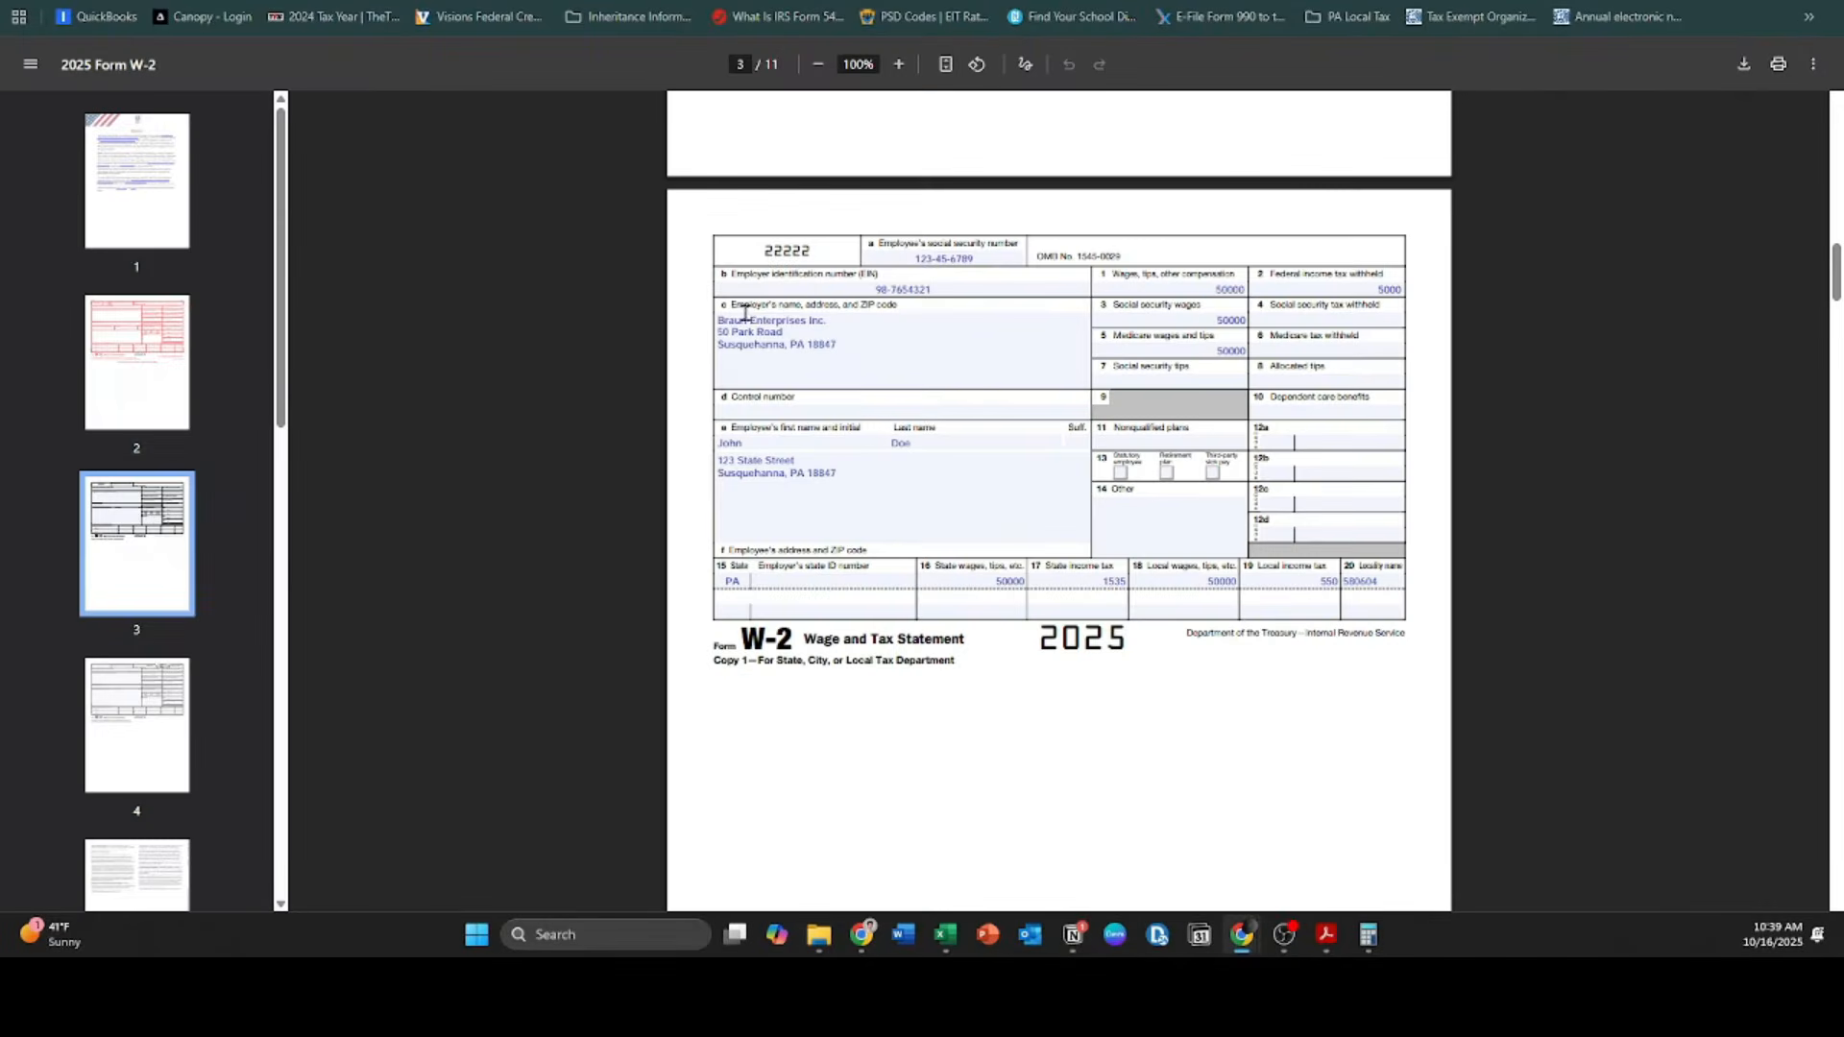
{"action": "scroll", "coordinate": [1039, 407], "scroll_direction": "down", "scroll_amount": 1}
{"action": "scroll", "coordinate": [1040, 407], "scroll_direction": "up", "scroll_amount": 1}
{"action": "left_click_drag", "start_coordinate": [961, 660], "coordinate": [832, 647]}
{"action": "left_click", "coordinate": [835, 663]}
{"action": "key", "text": "alt+Tab"}
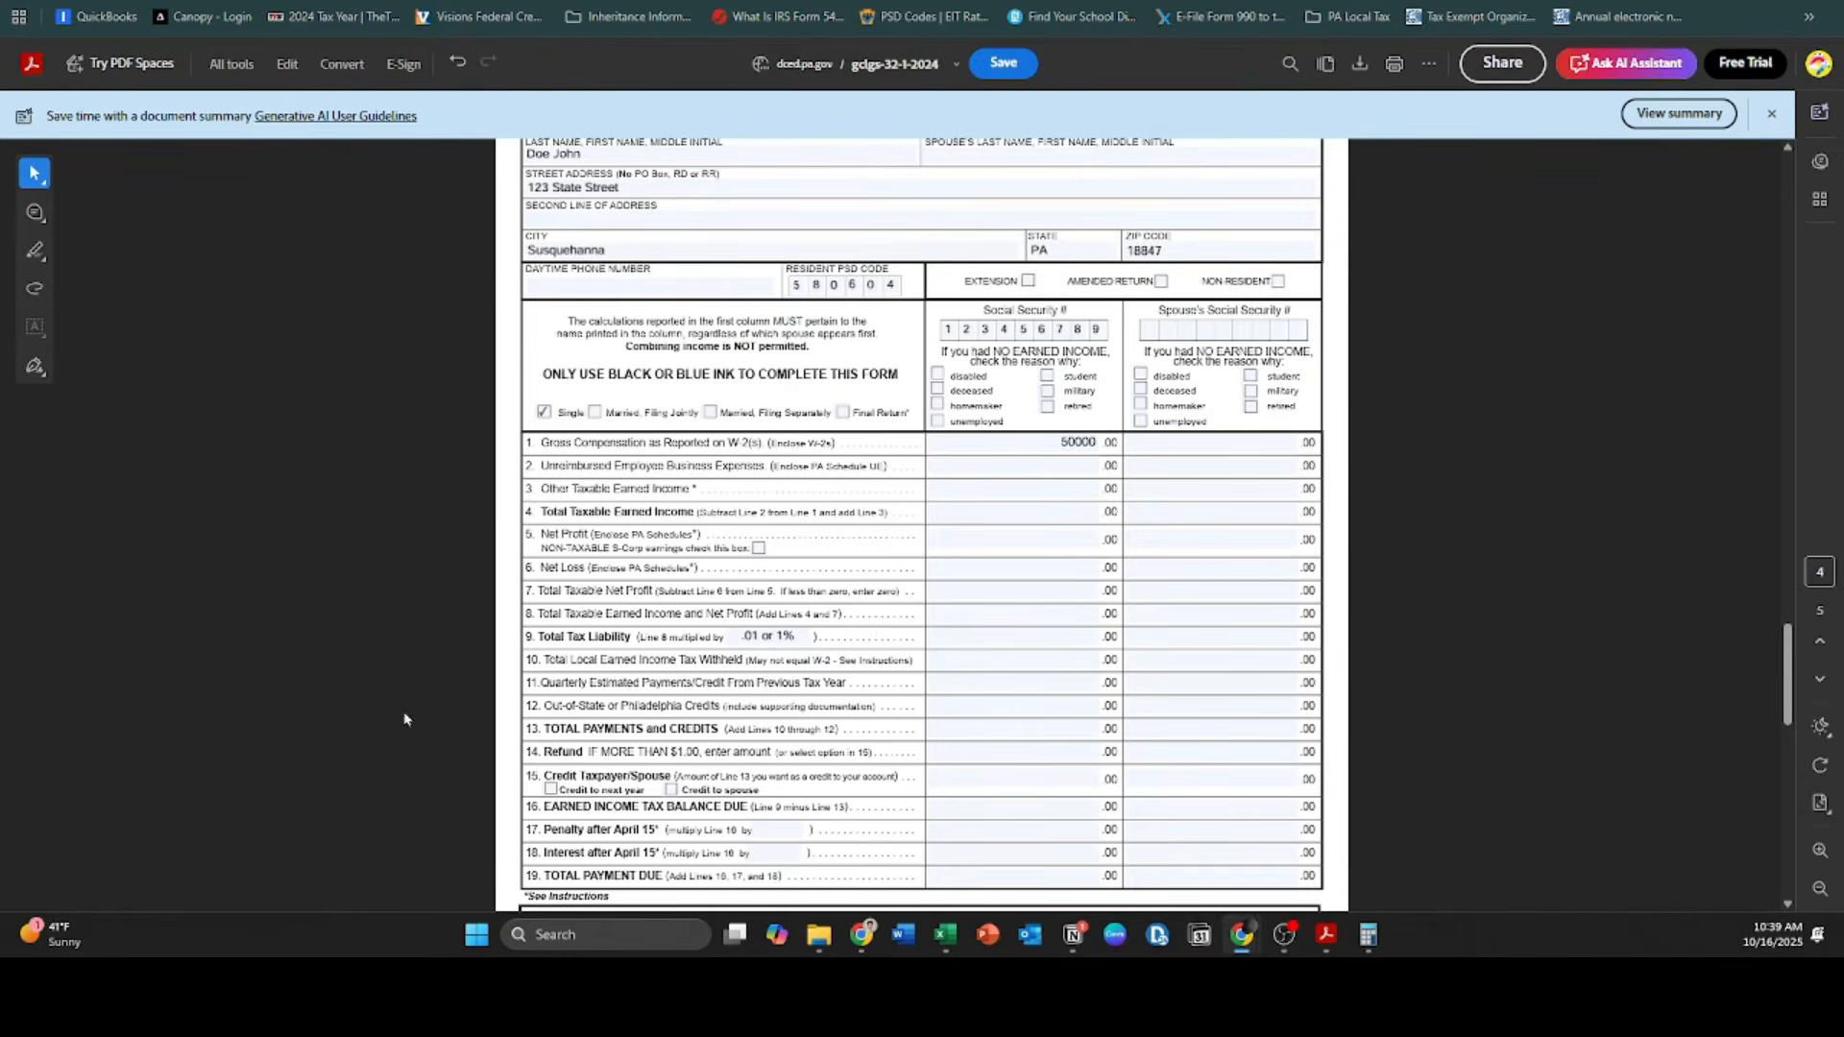
{"action": "key", "text": "alt+Tab"}
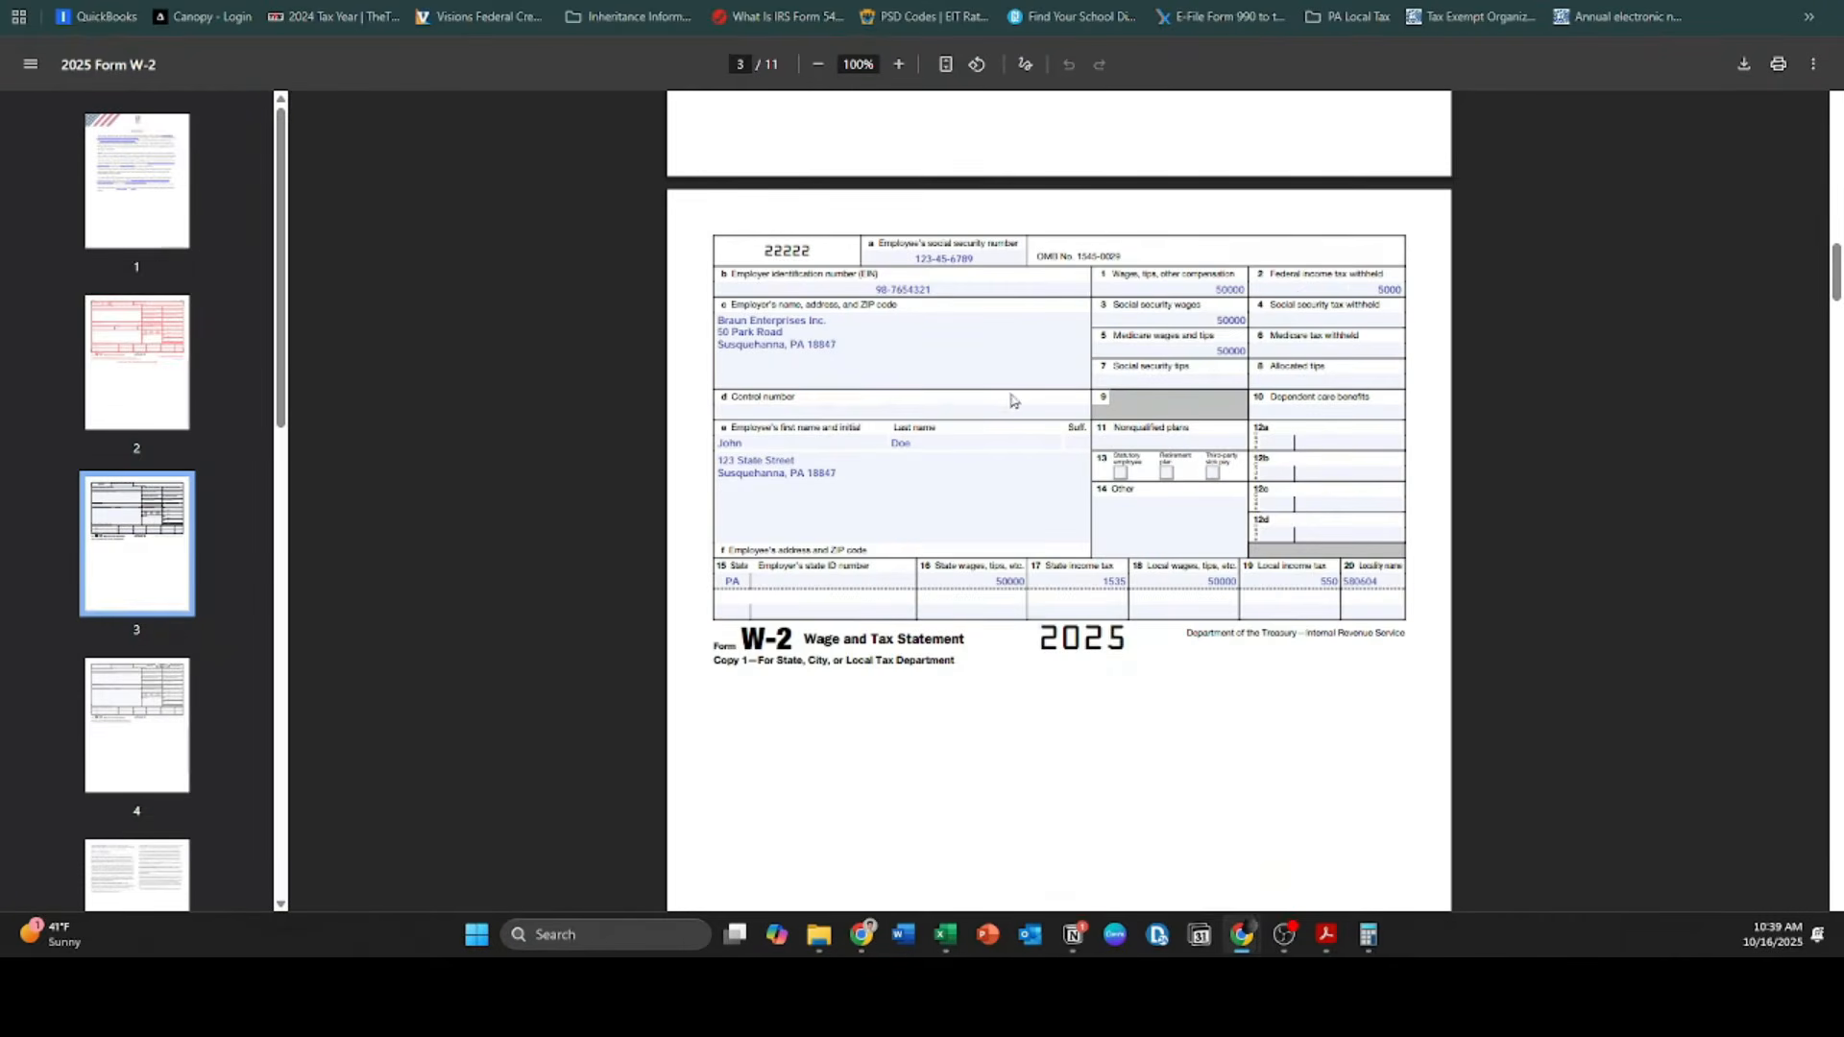
{"action": "key", "text": "alt+Tab"}
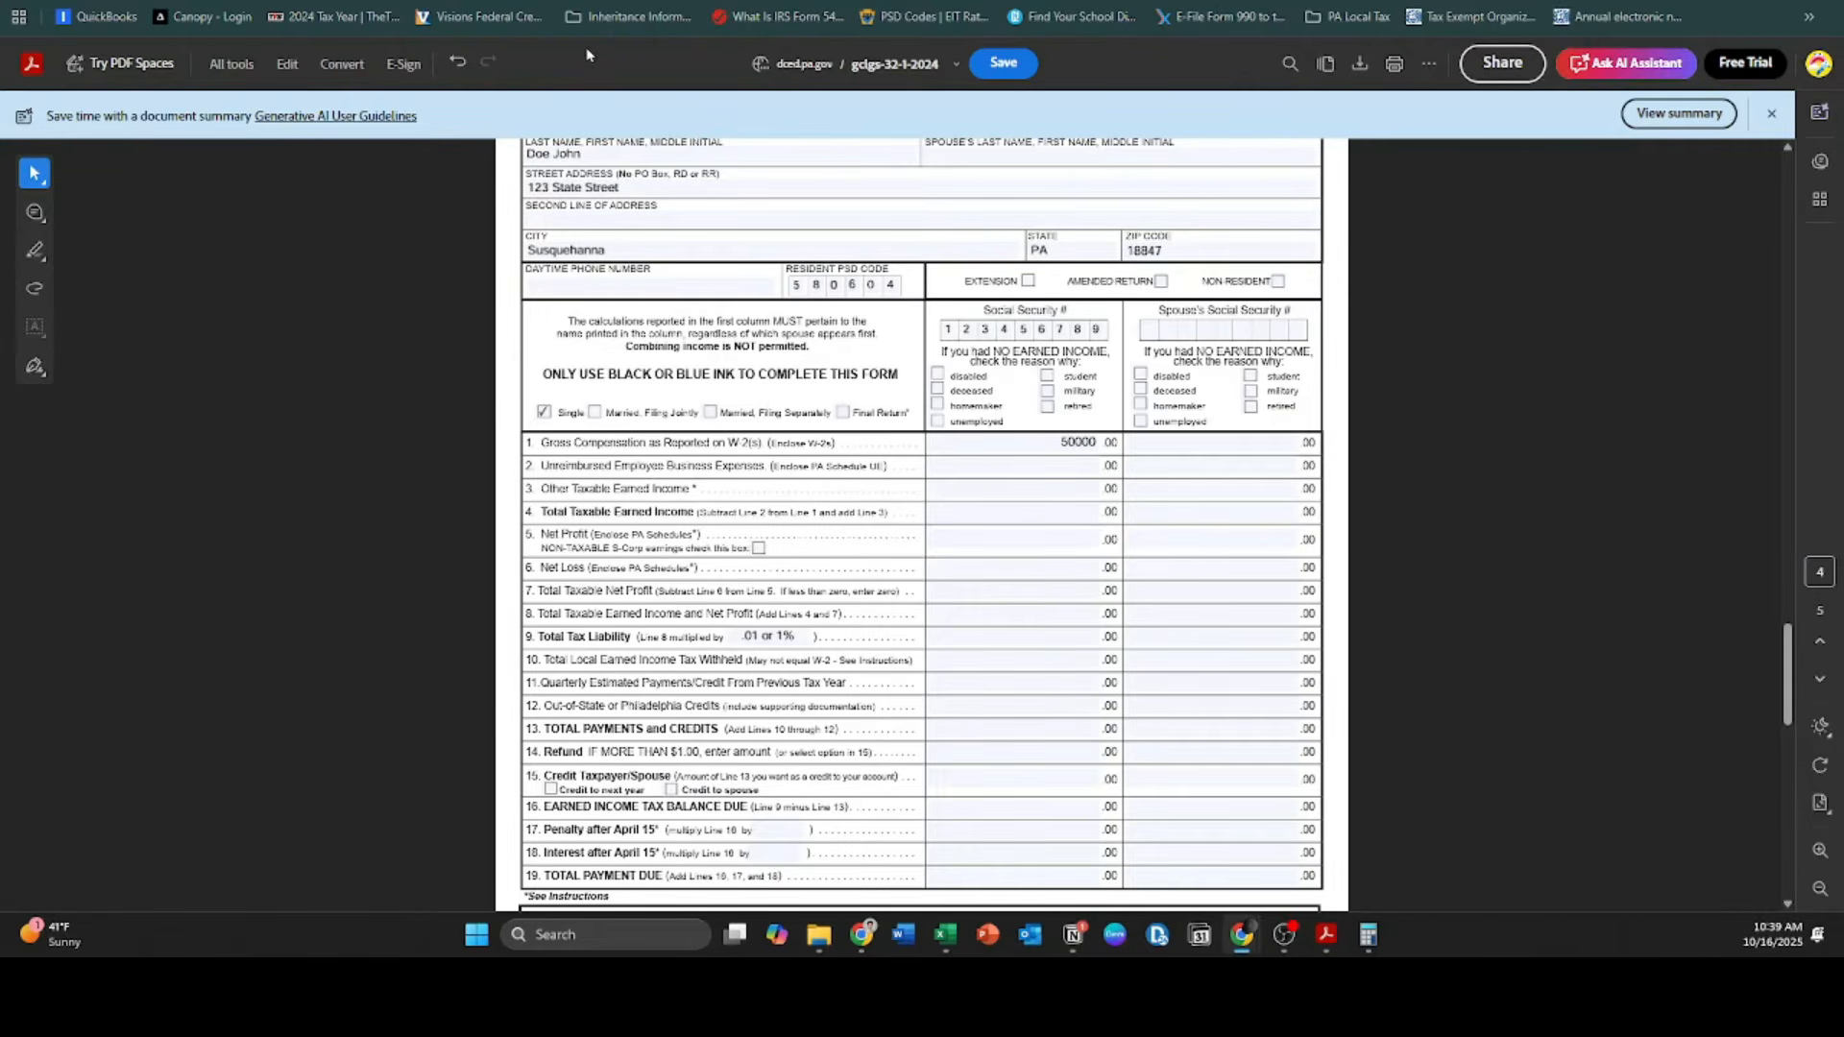
Step: Leave line 3 blank and enter 50000 as total taxable earned income on line 4
{"action": "left_click", "coordinate": [997, 493]}
{"action": "left_click", "coordinate": [996, 511]}
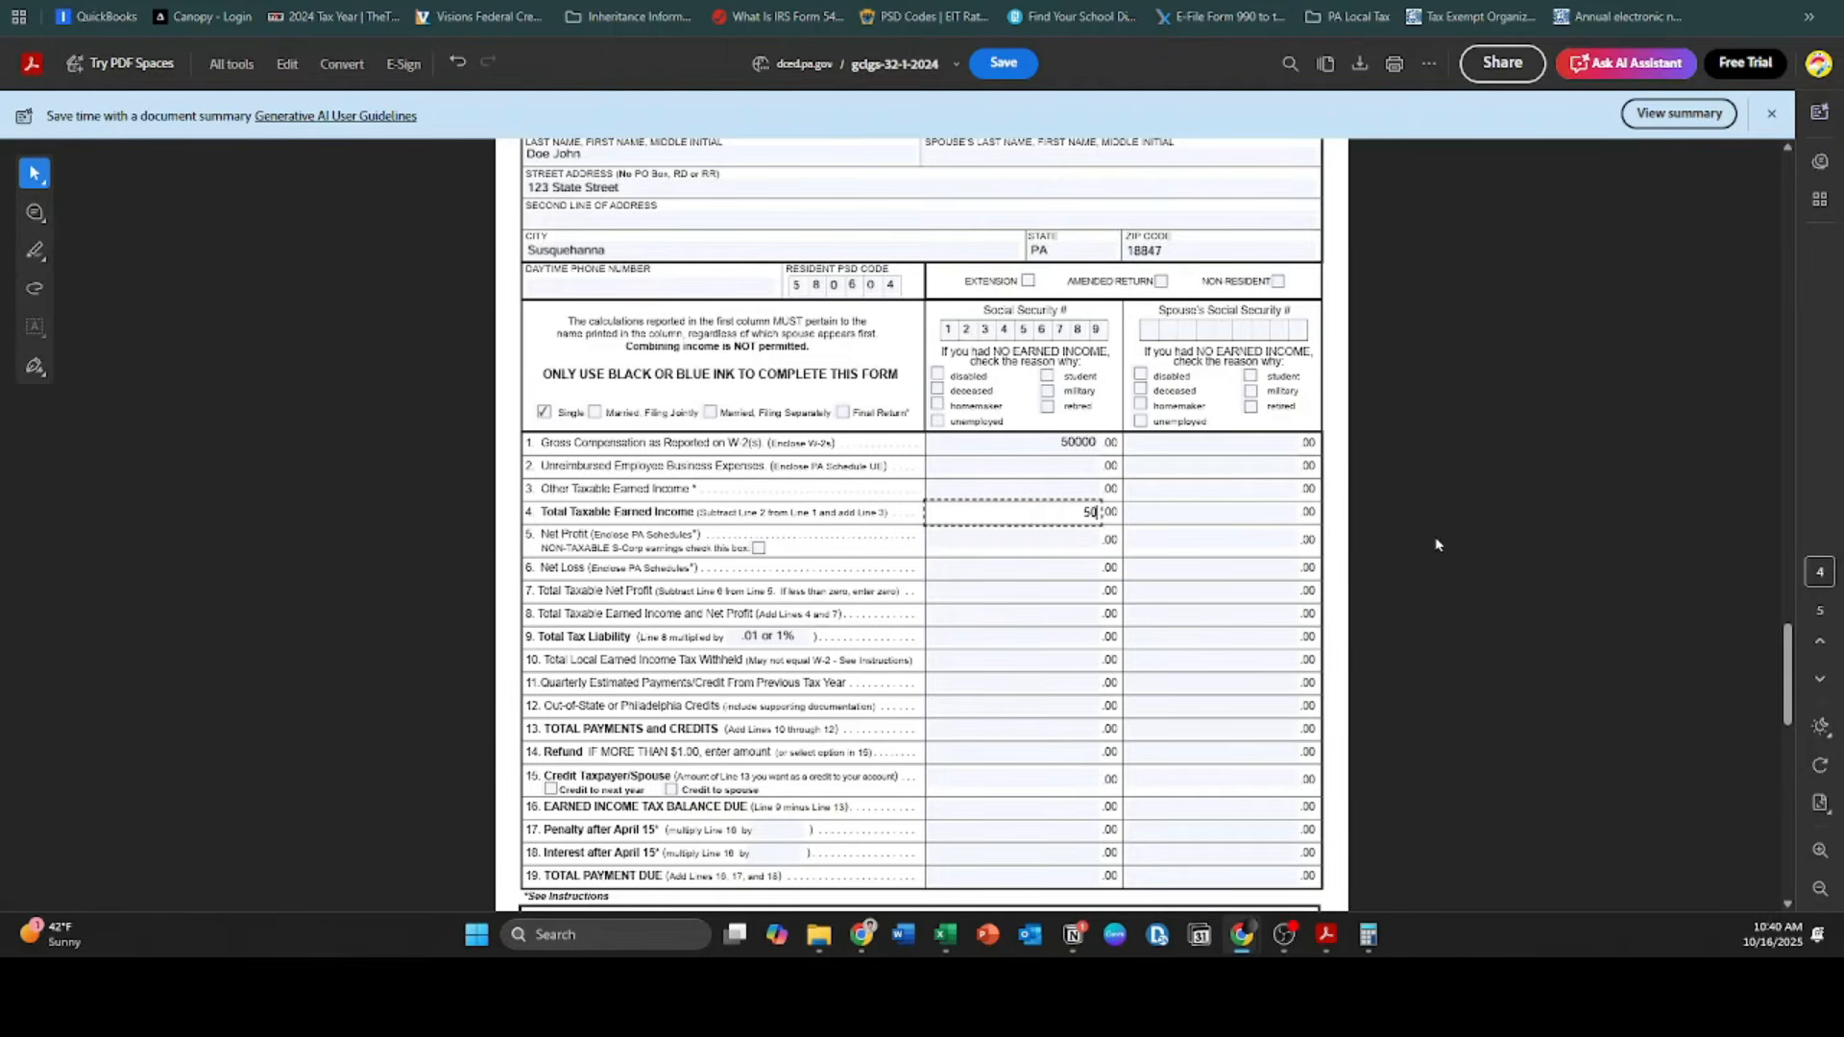
{"action": "left_click", "coordinate": [1050, 543]}
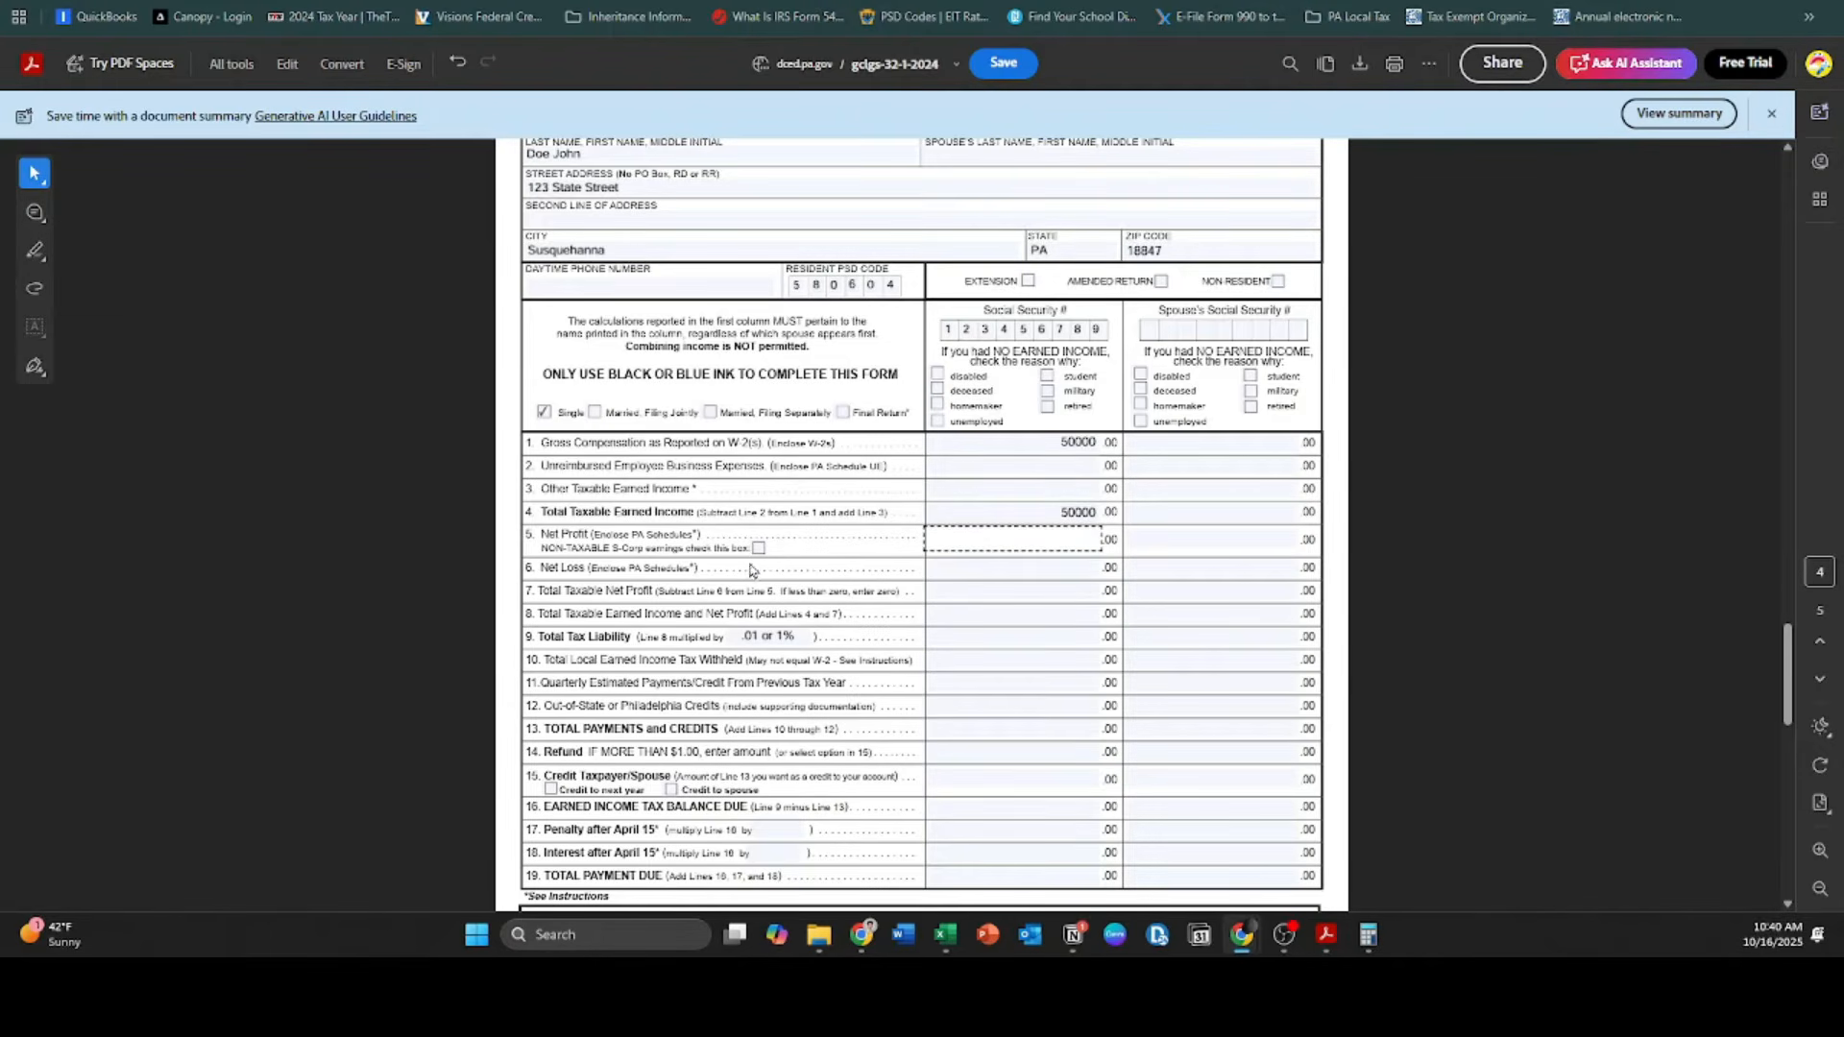
Step: Leave net profit and loss lines 5 to 7 blank and enter 50000 as total income on line 8
{"action": "key", "text": "Tab"}
{"action": "left_click", "coordinate": [1027, 553]}
{"action": "left_click", "coordinate": [978, 565]}
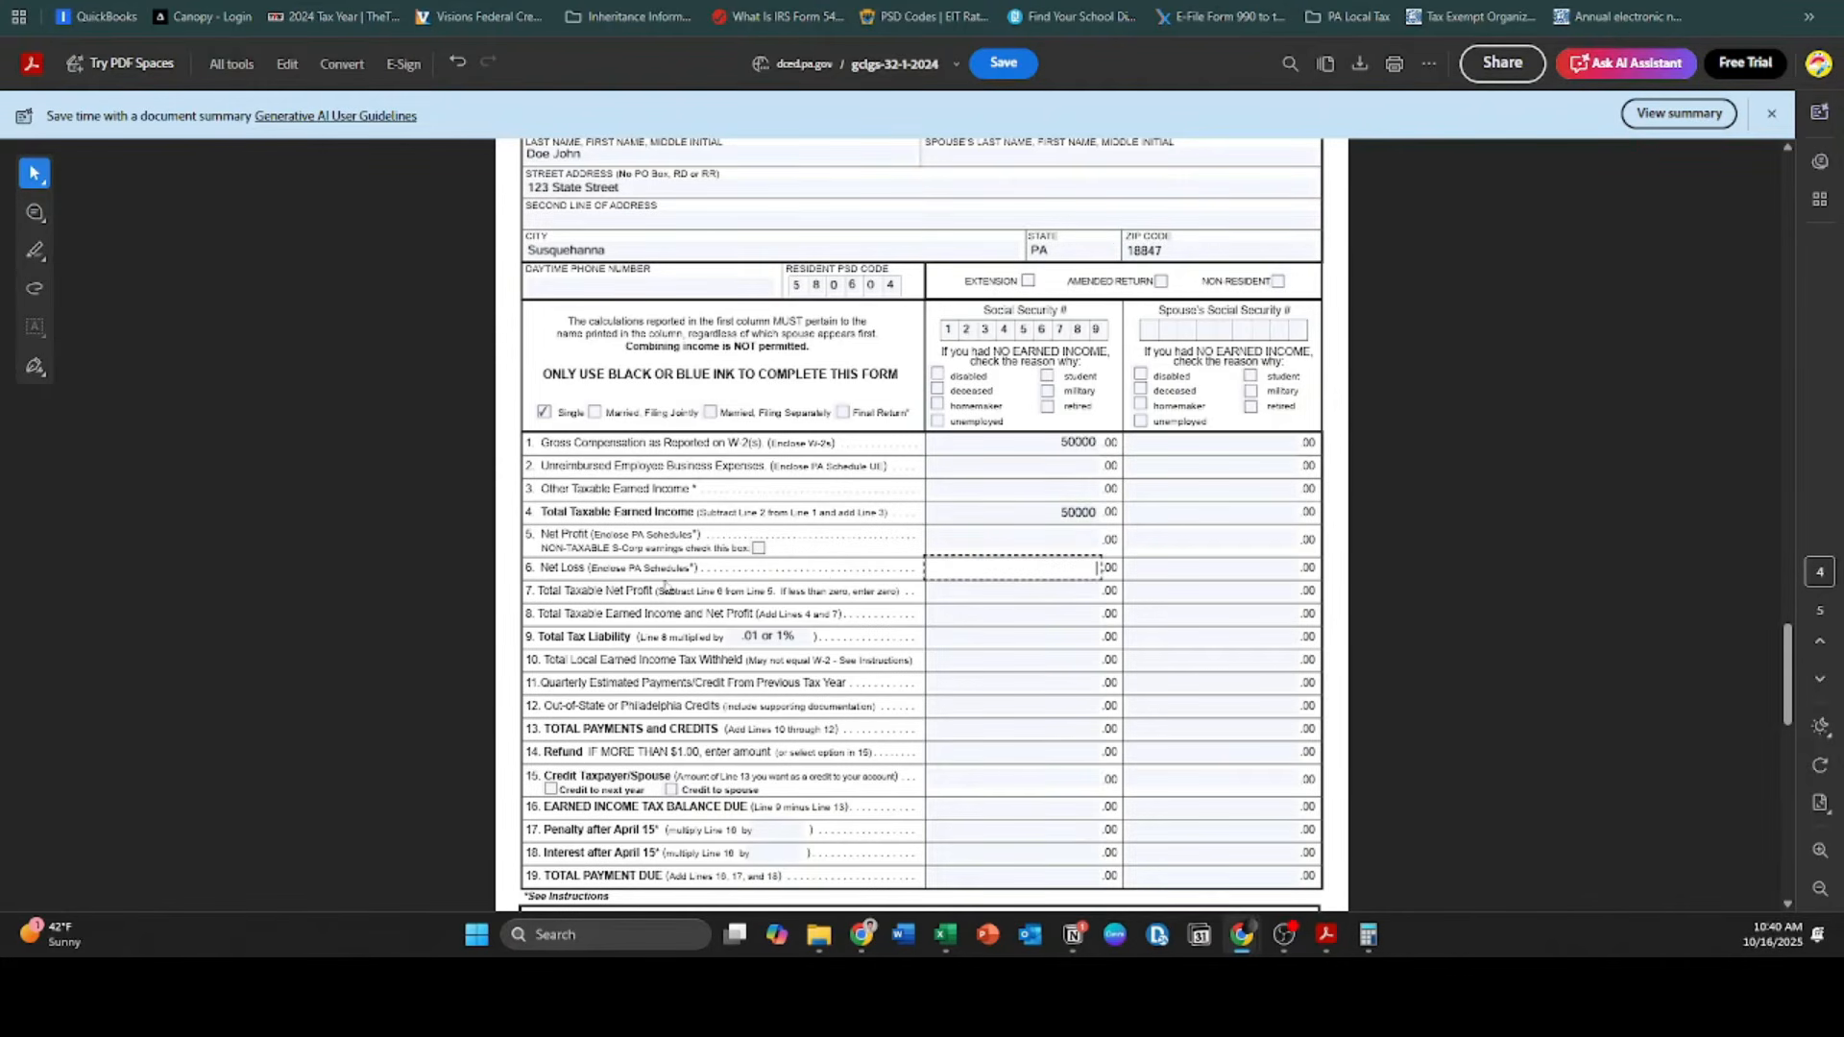
{"action": "left_click", "coordinate": [972, 591]}
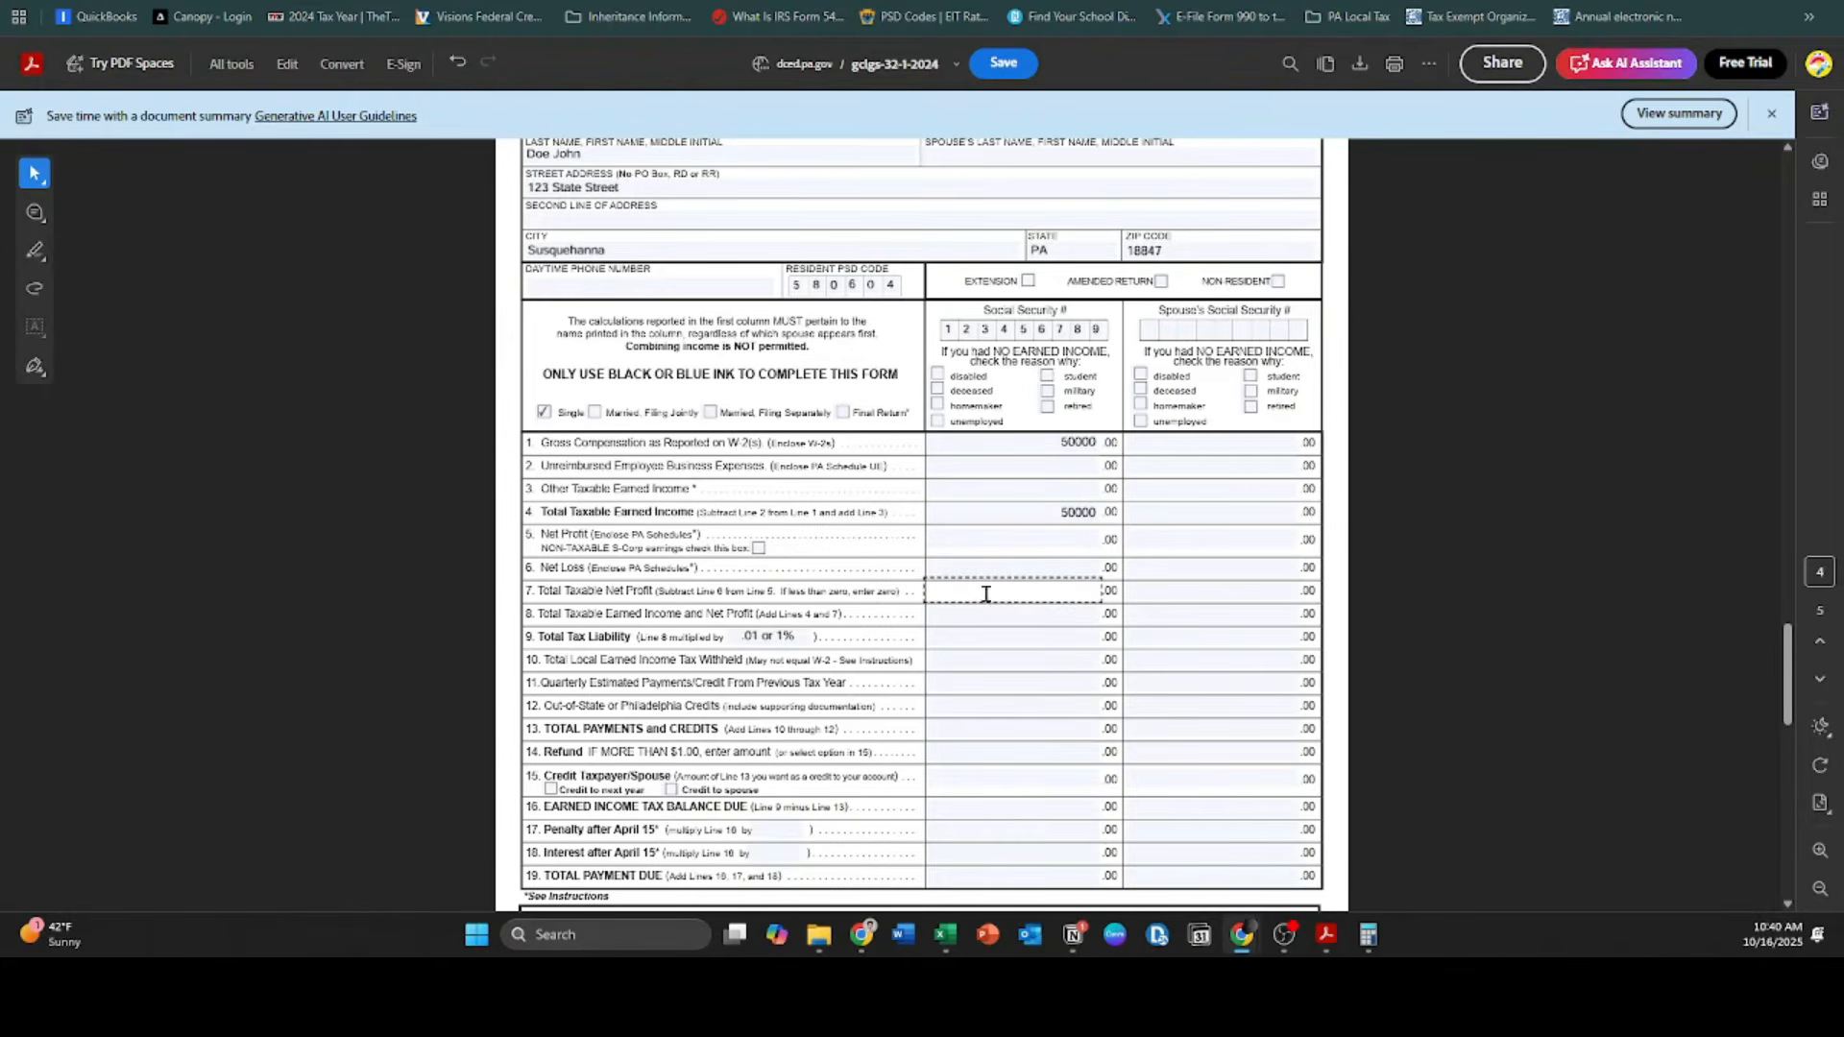
{"action": "left_click", "coordinate": [1014, 612]}
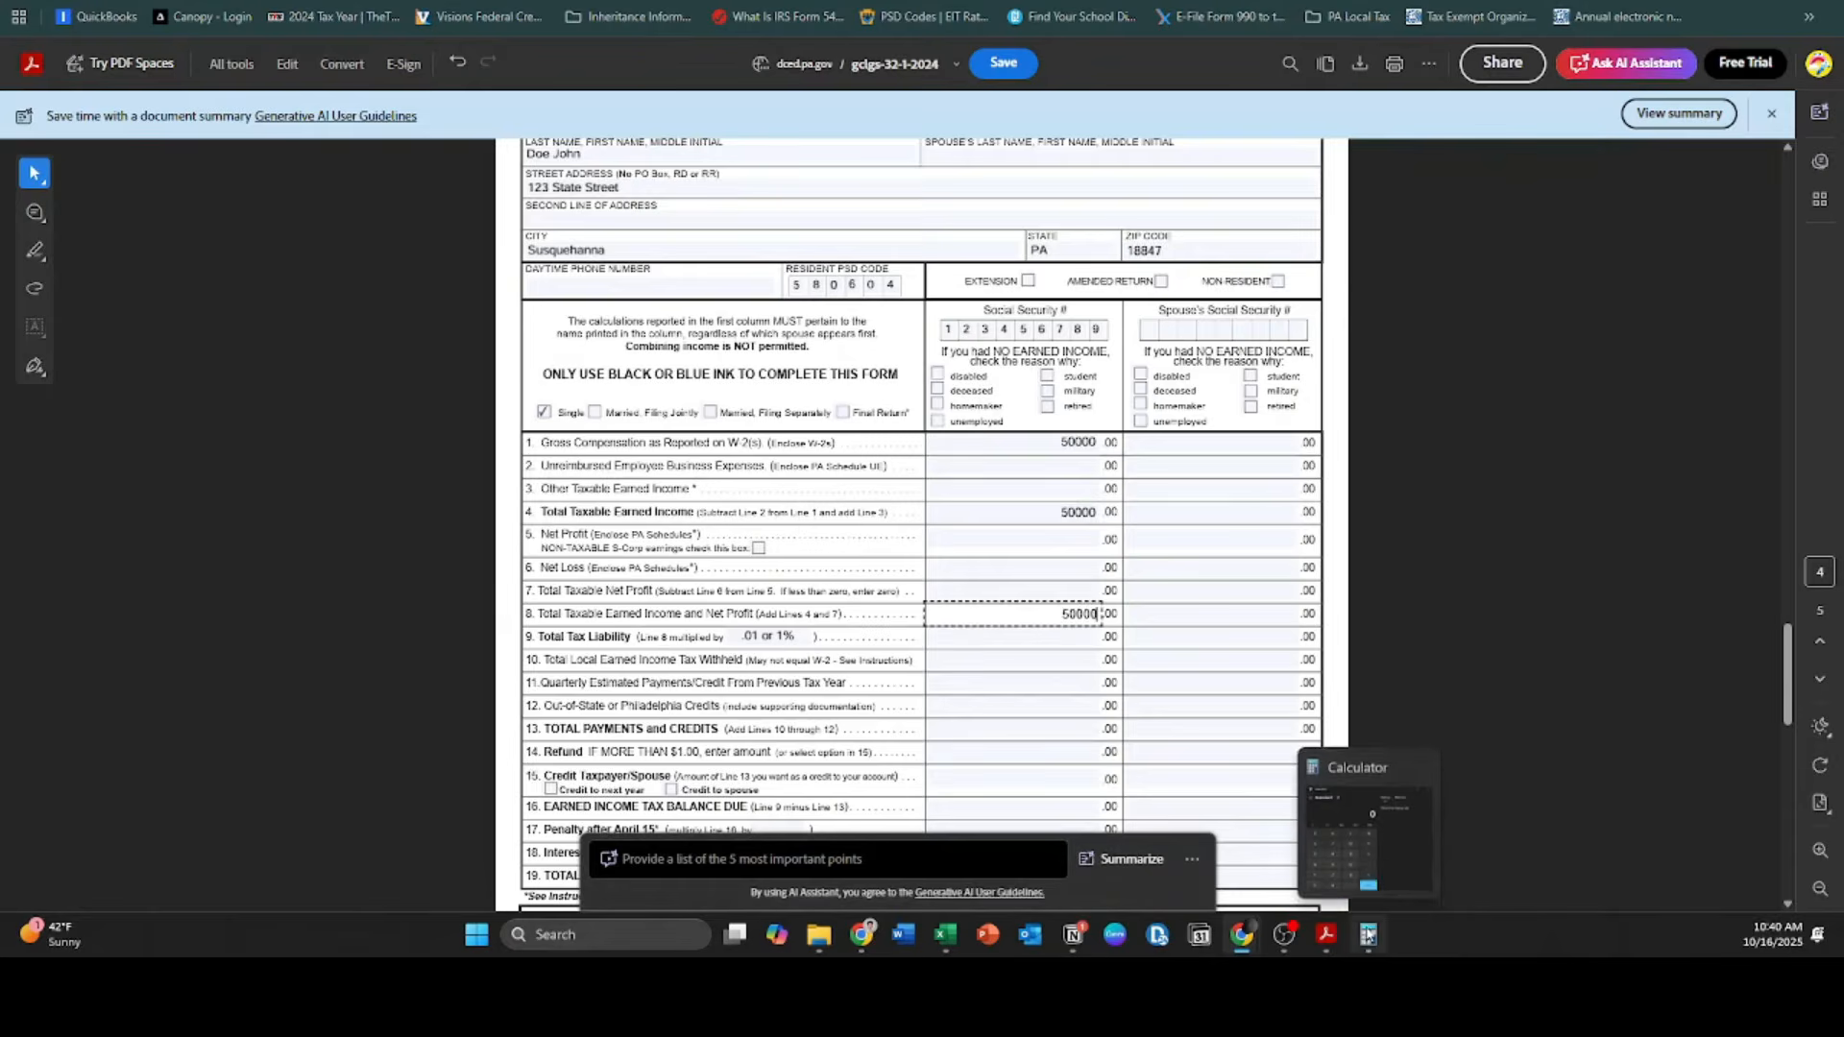
Step: Calculate .01 × 50000 in Calculator and enter 500 as the total tax liability on line 9
{"action": "left_click", "coordinate": [1355, 836]}
{"action": "left_click_drag", "start_coordinate": [214, 442], "coordinate": [280, 201]}
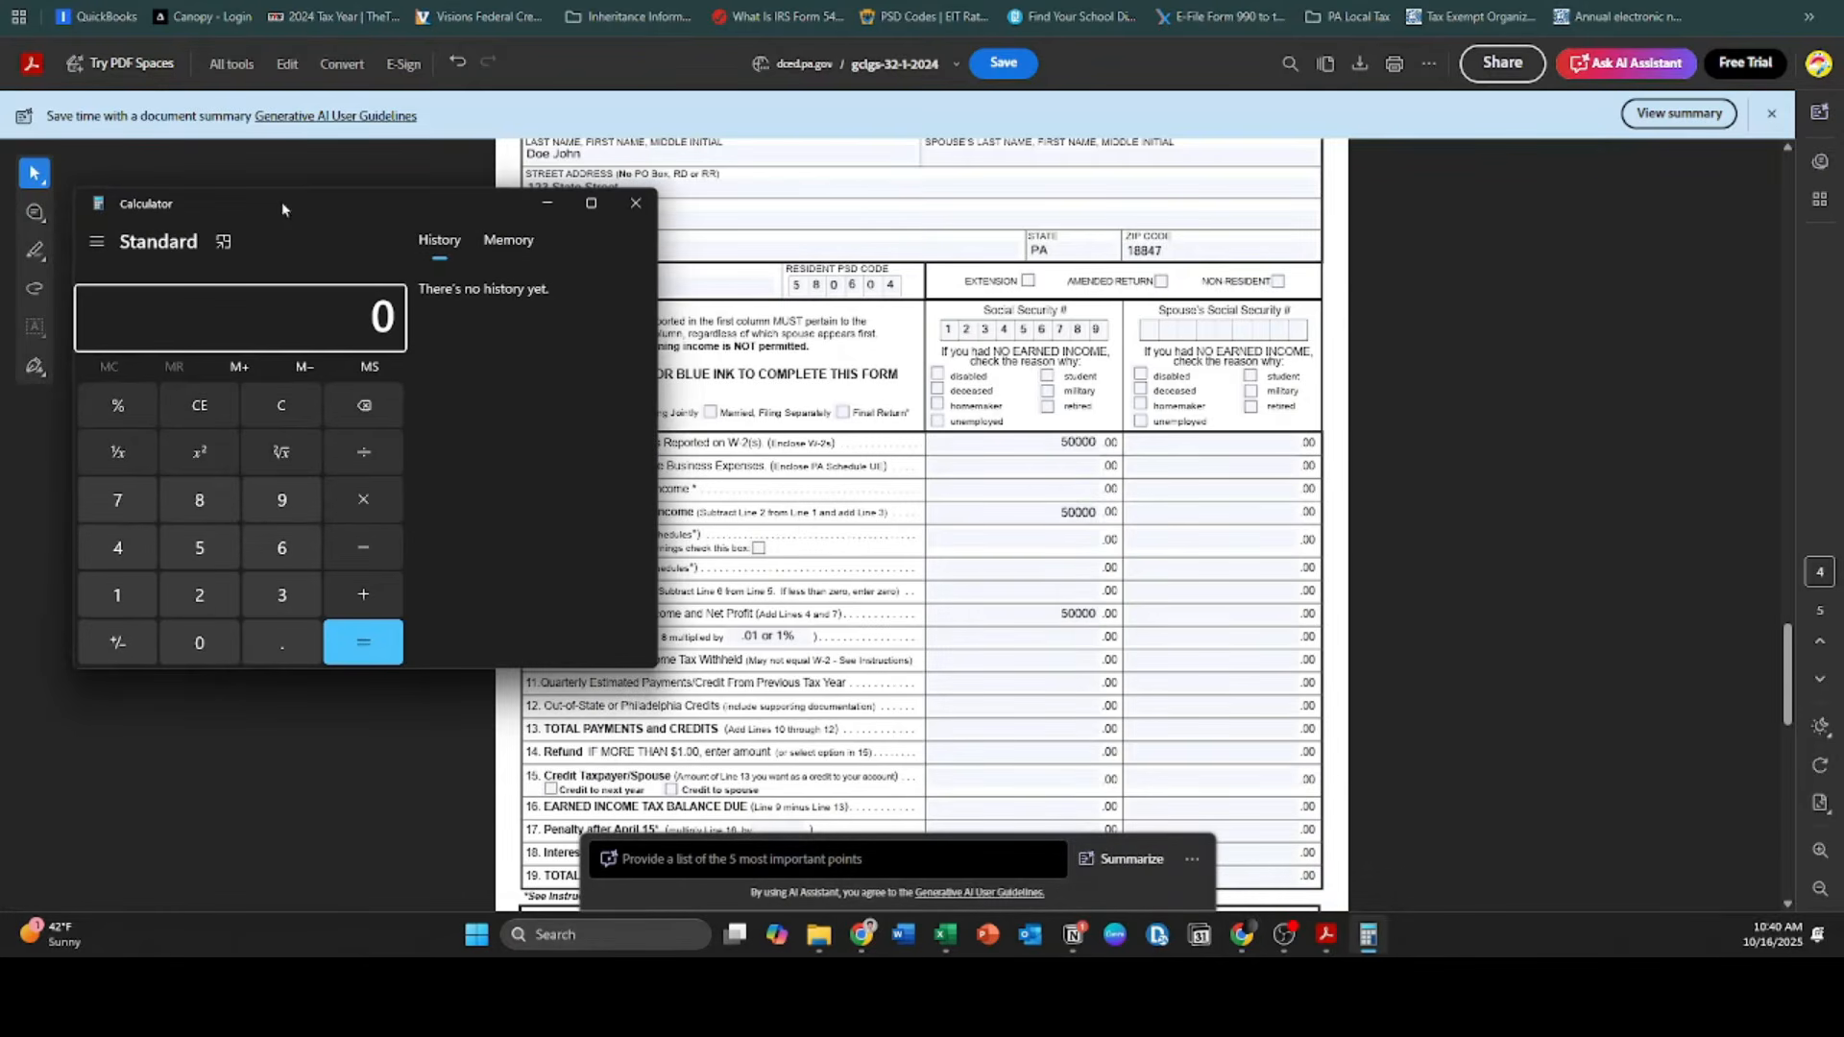
{"action": "type", "text": ".01 × 500000"}
{"action": "key", "text": "Return"}
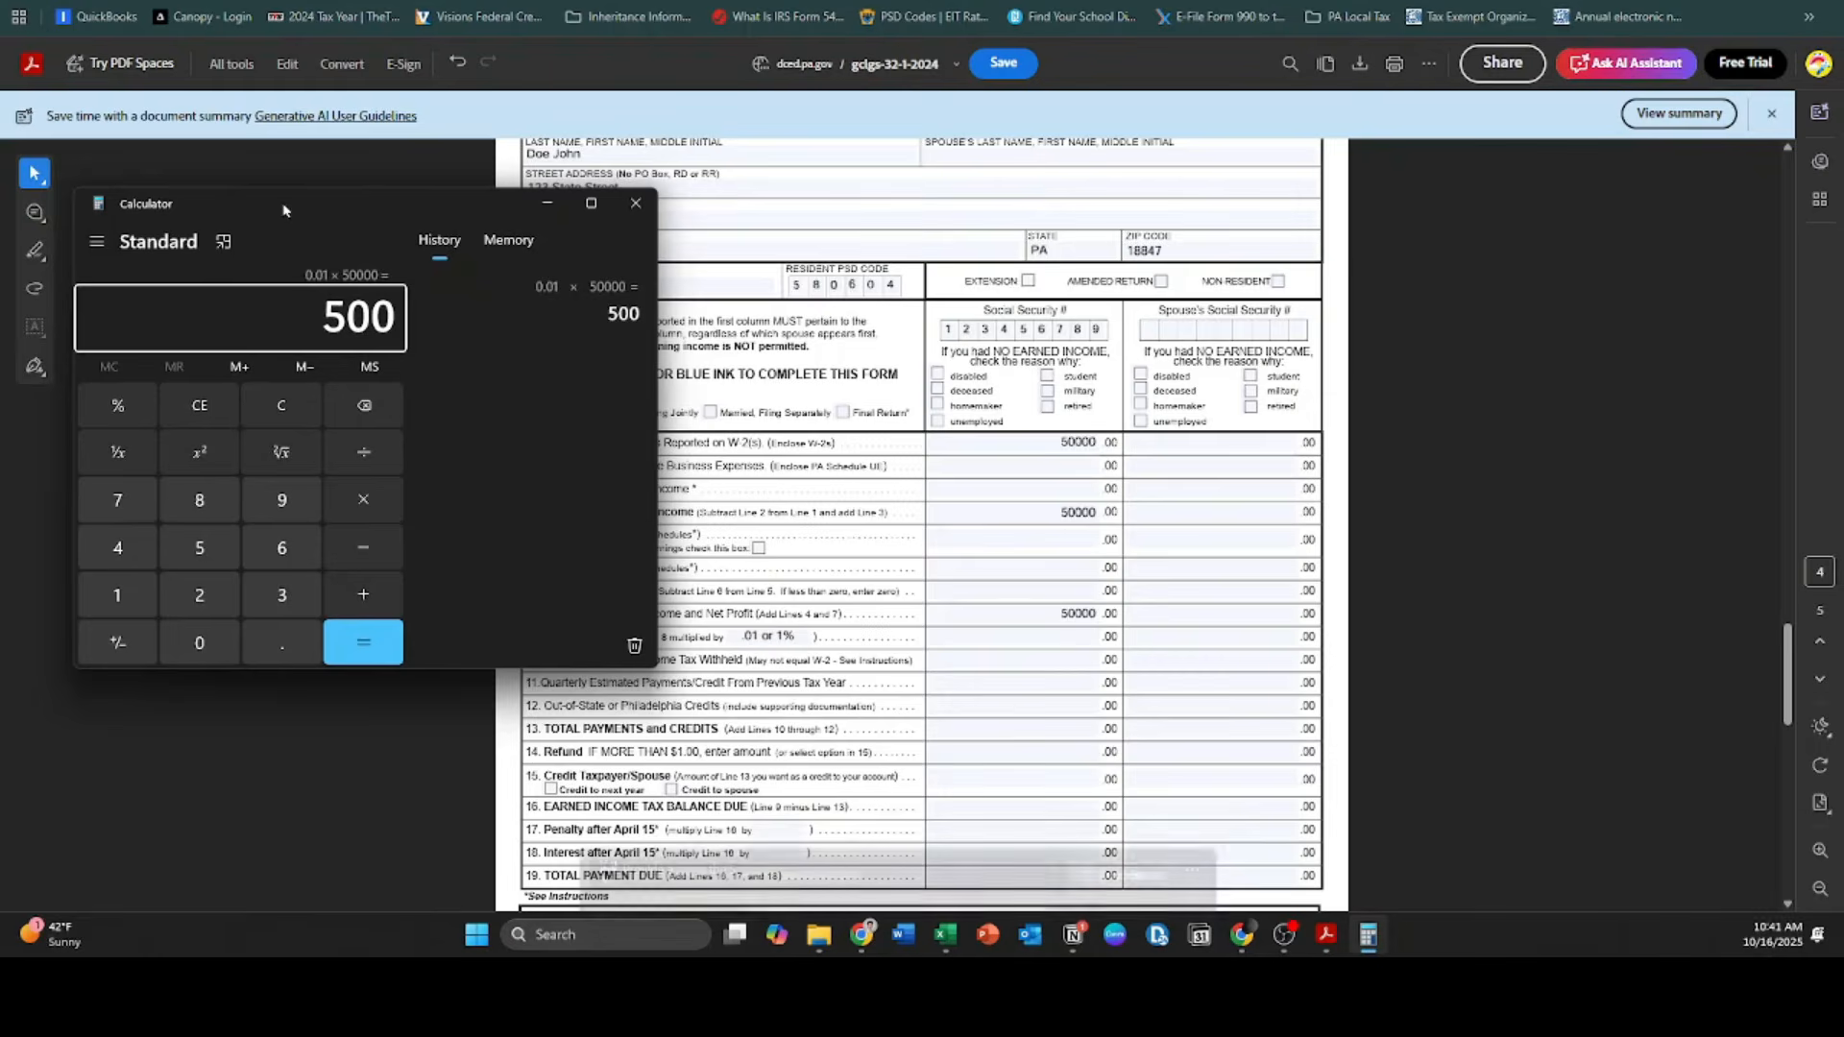
{"action": "left_click", "coordinate": [1013, 637]}
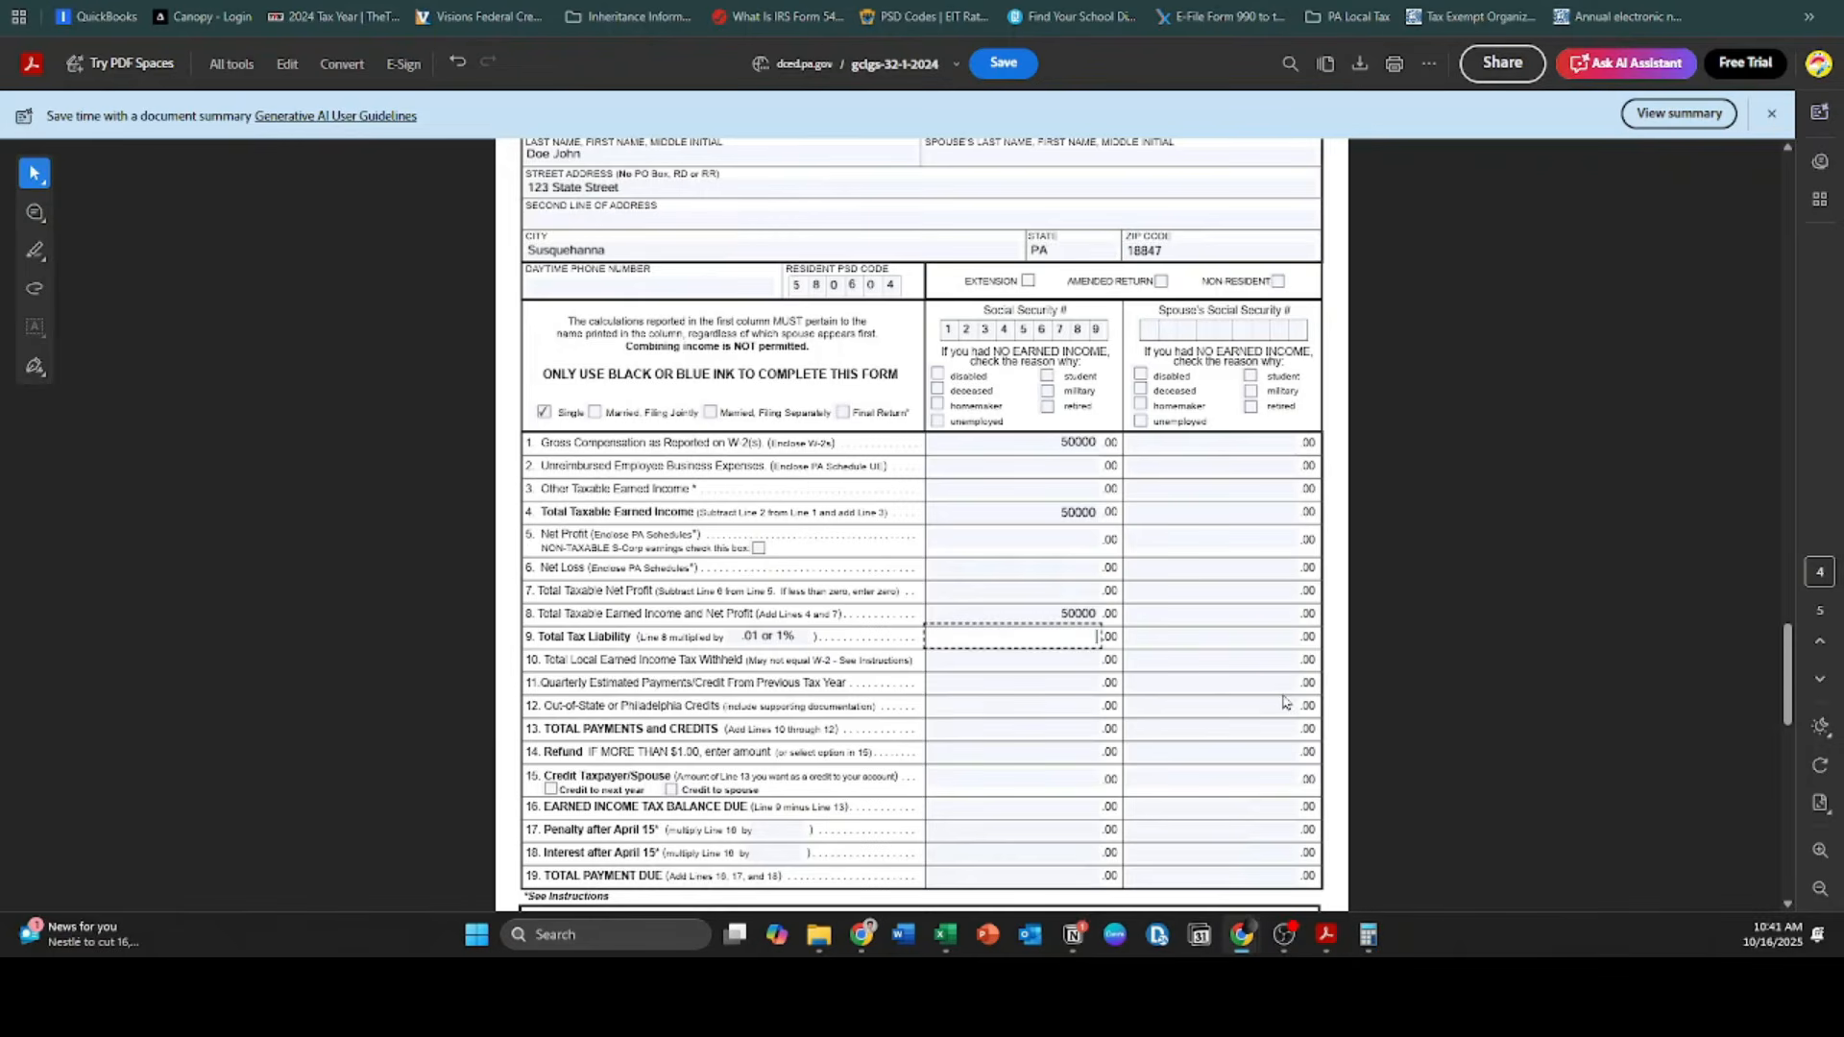
{"action": "type", "text": "500"}
Step: Look up the local income tax in W-2 box 19 and enter 550 as tax withheld on line 10
{"action": "left_click", "coordinate": [1026, 663]}
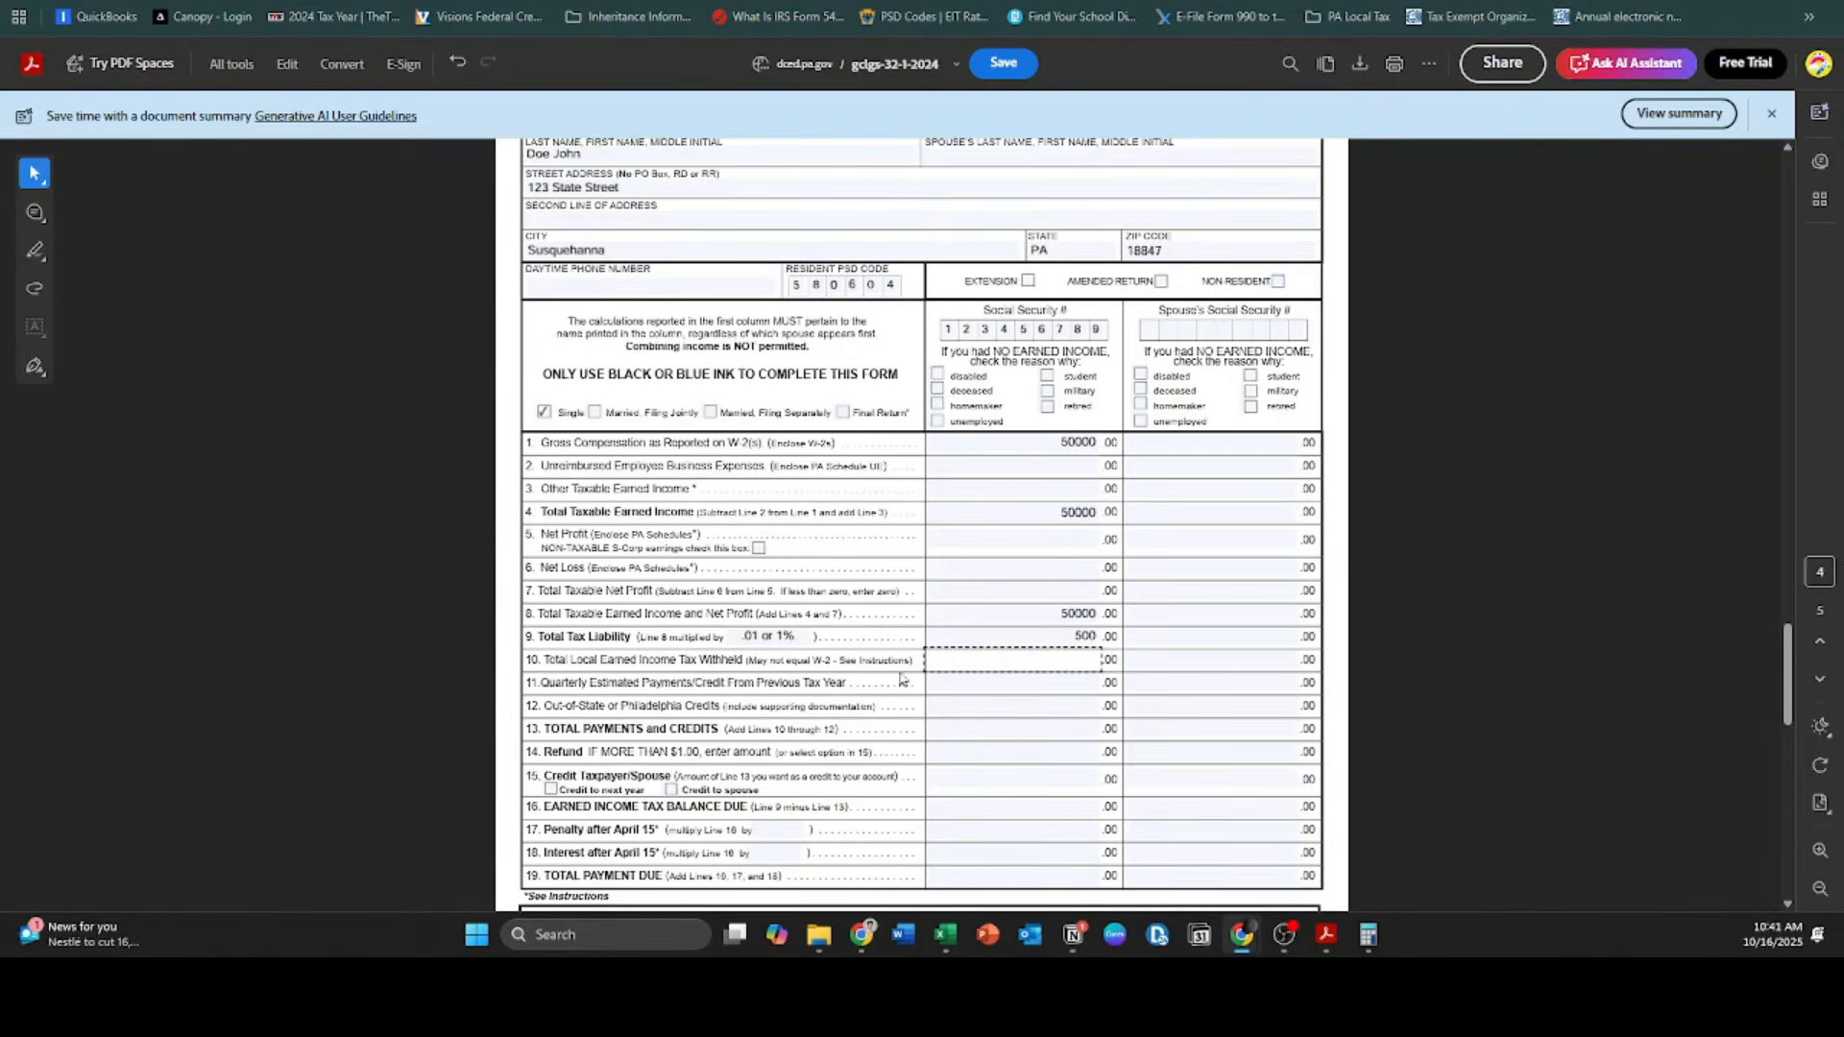
{"action": "left_click", "coordinate": [745, 2]}
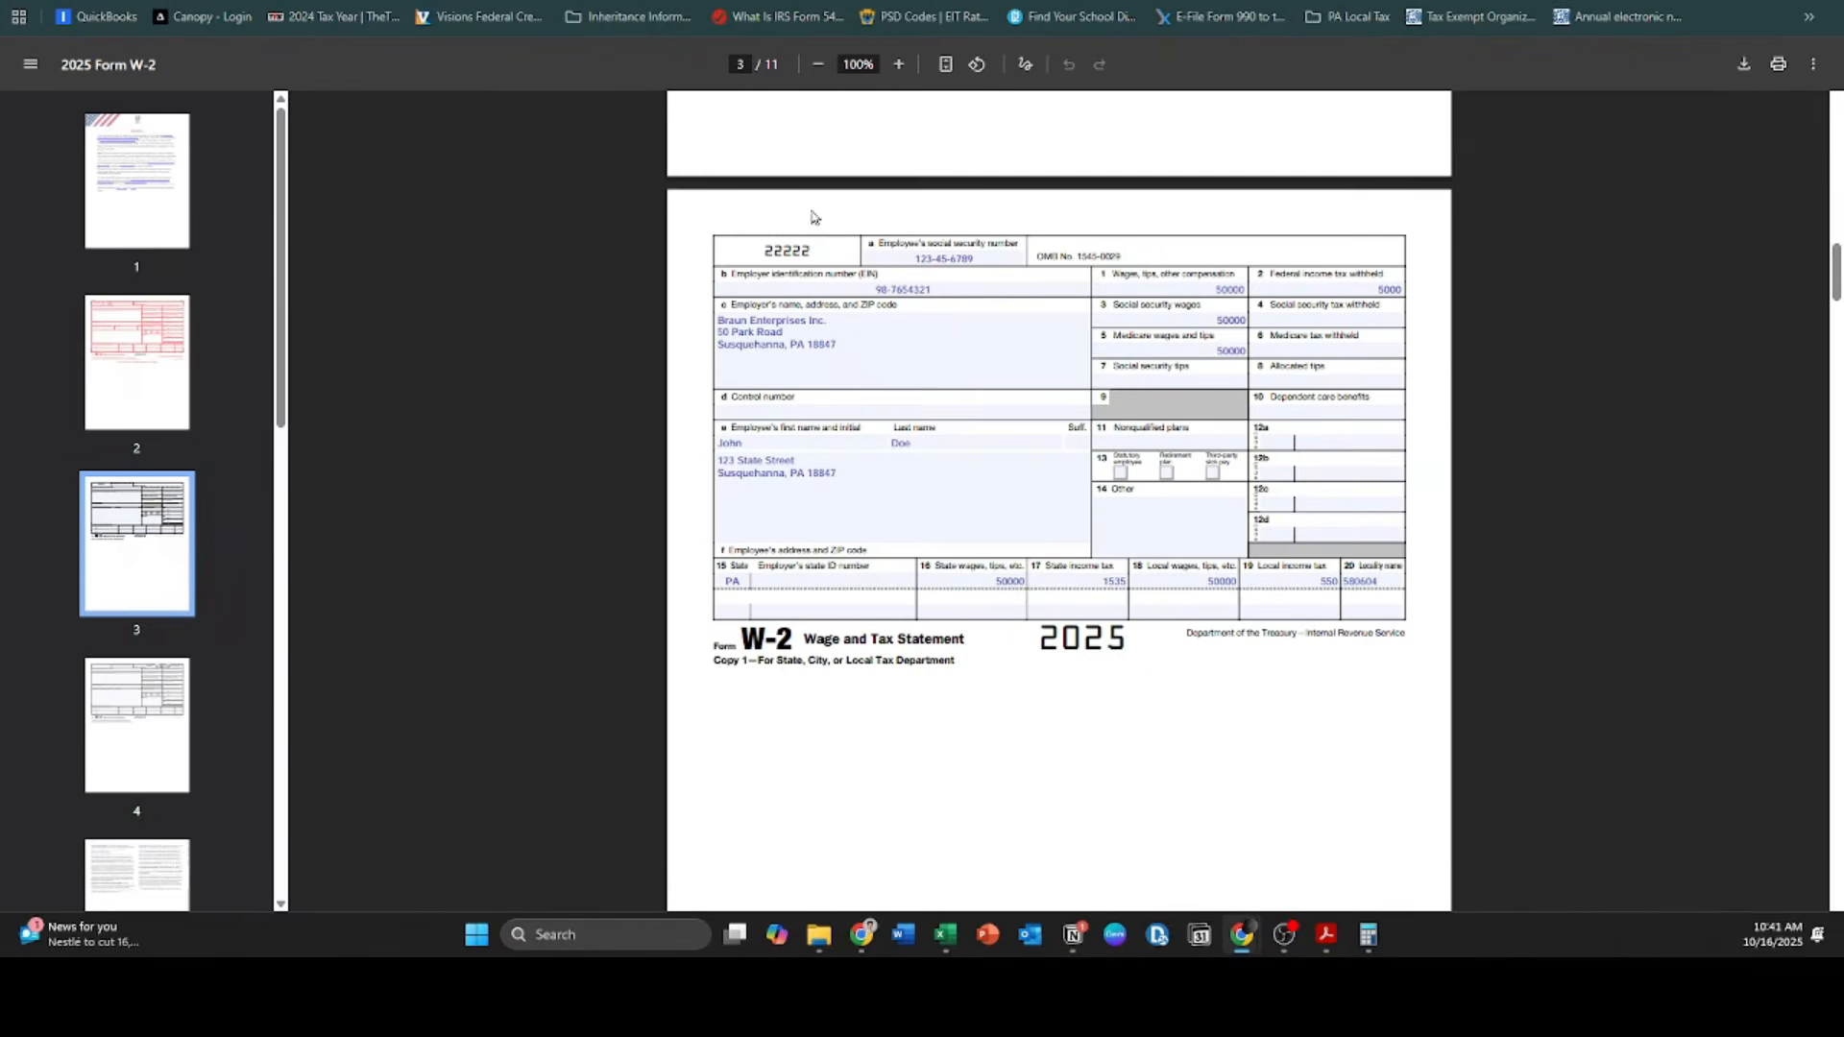
{"action": "left_click_drag", "start_coordinate": [1302, 581], "coordinate": [1342, 593]}
{"action": "key", "text": "alt+Tab"}
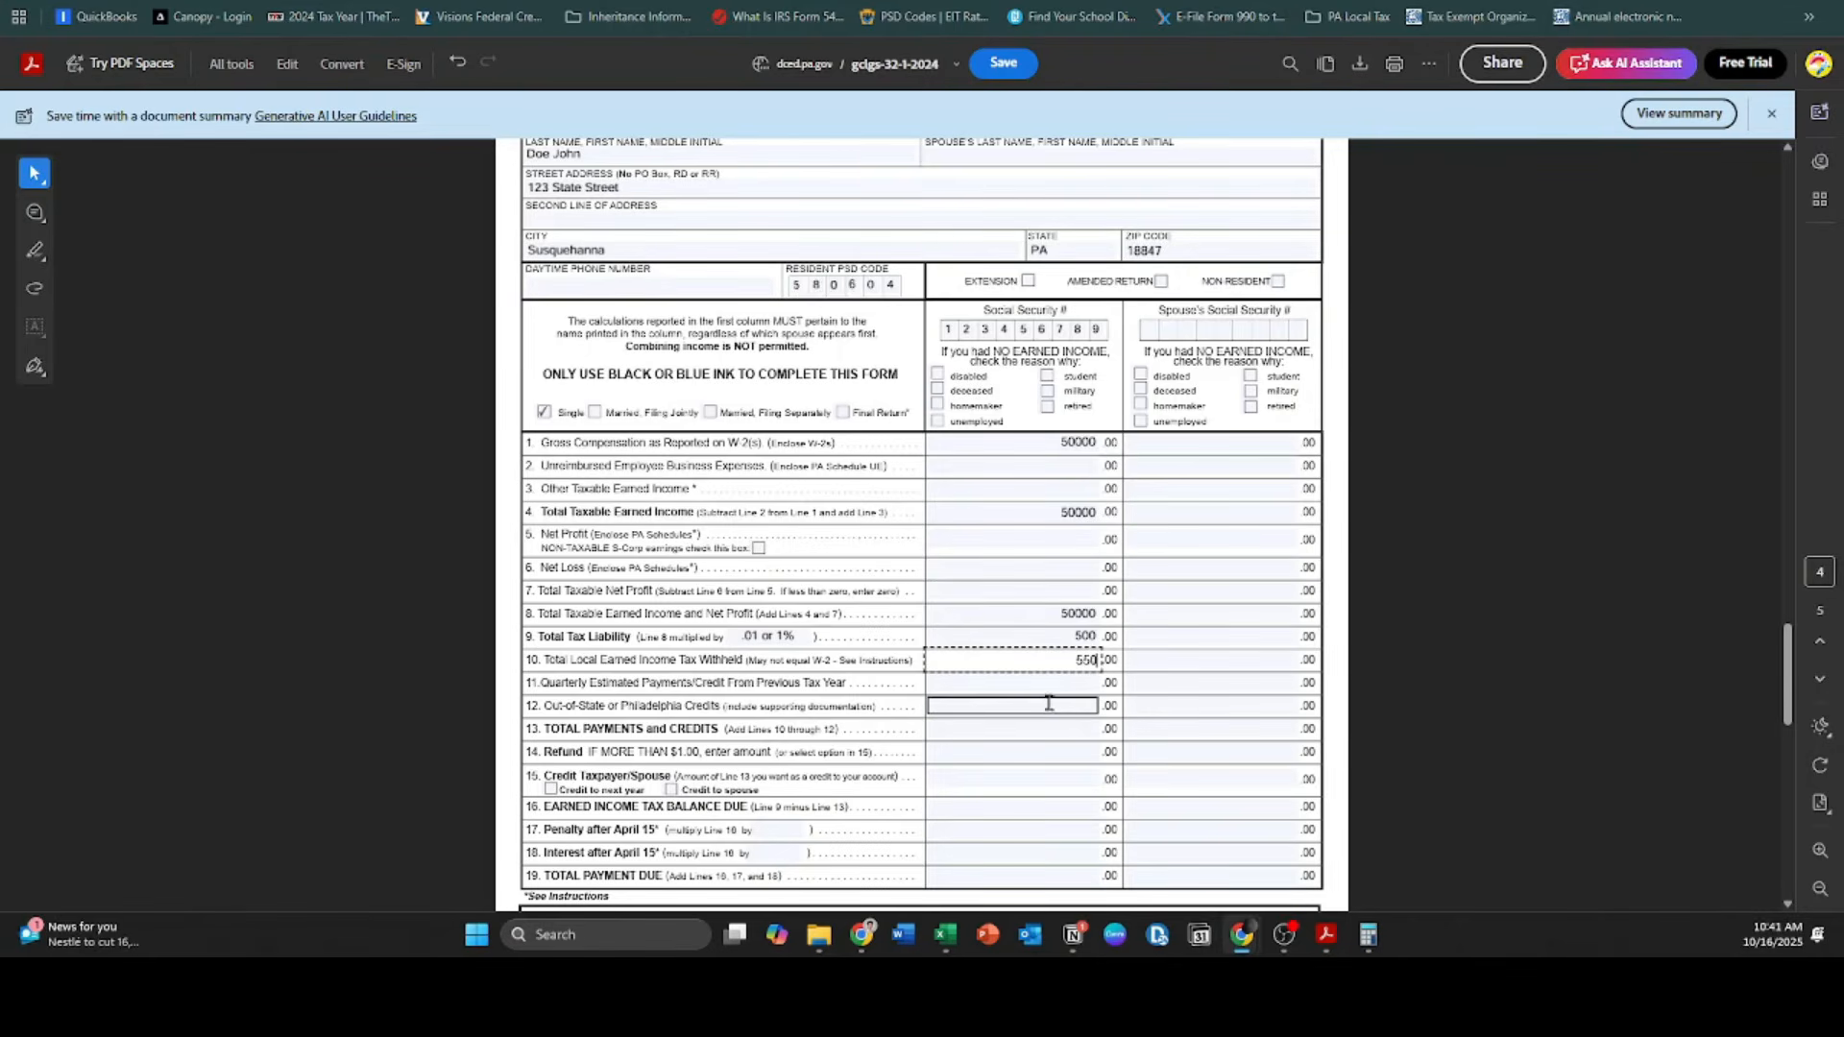
Step: Leave lines 11 and 12 blank and enter 550 as total payments and credits on line 13
{"action": "left_click", "coordinate": [980, 691]}
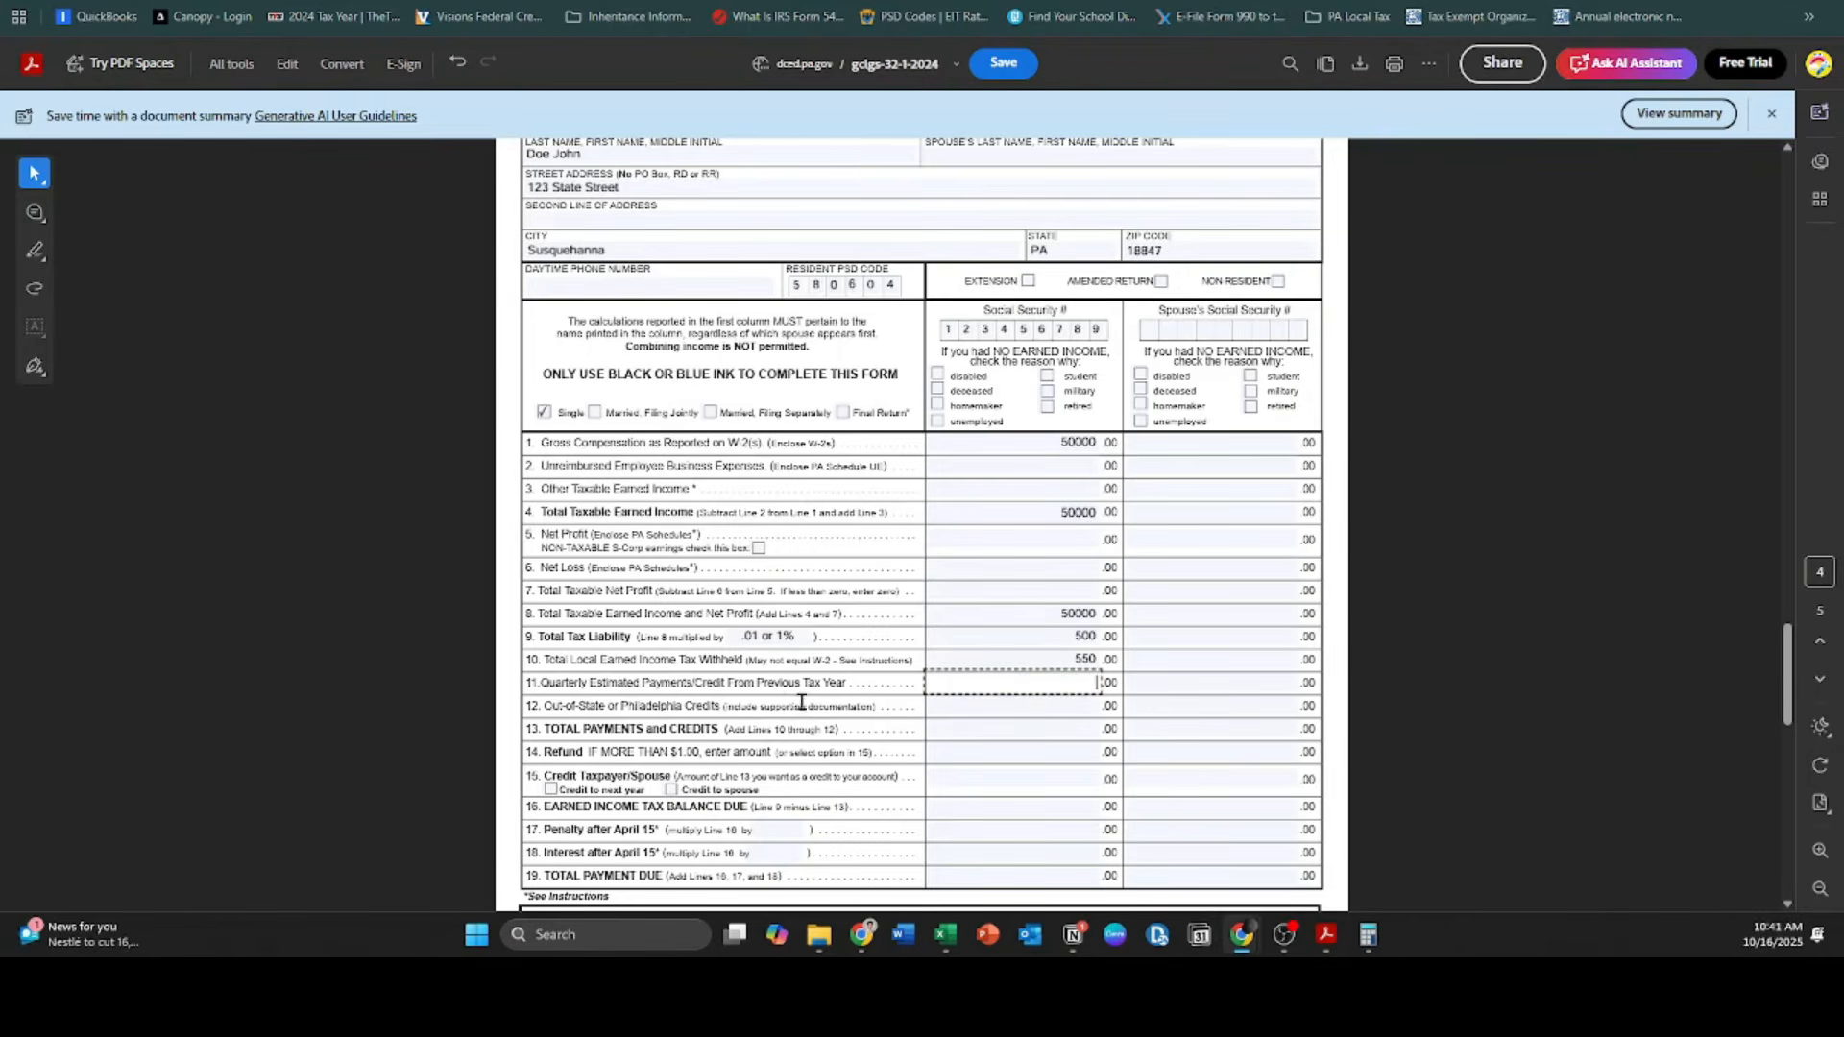
{"action": "left_click", "coordinate": [590, 684]}
{"action": "left_click_drag", "start_coordinate": [590, 684], "coordinate": [894, 688]}
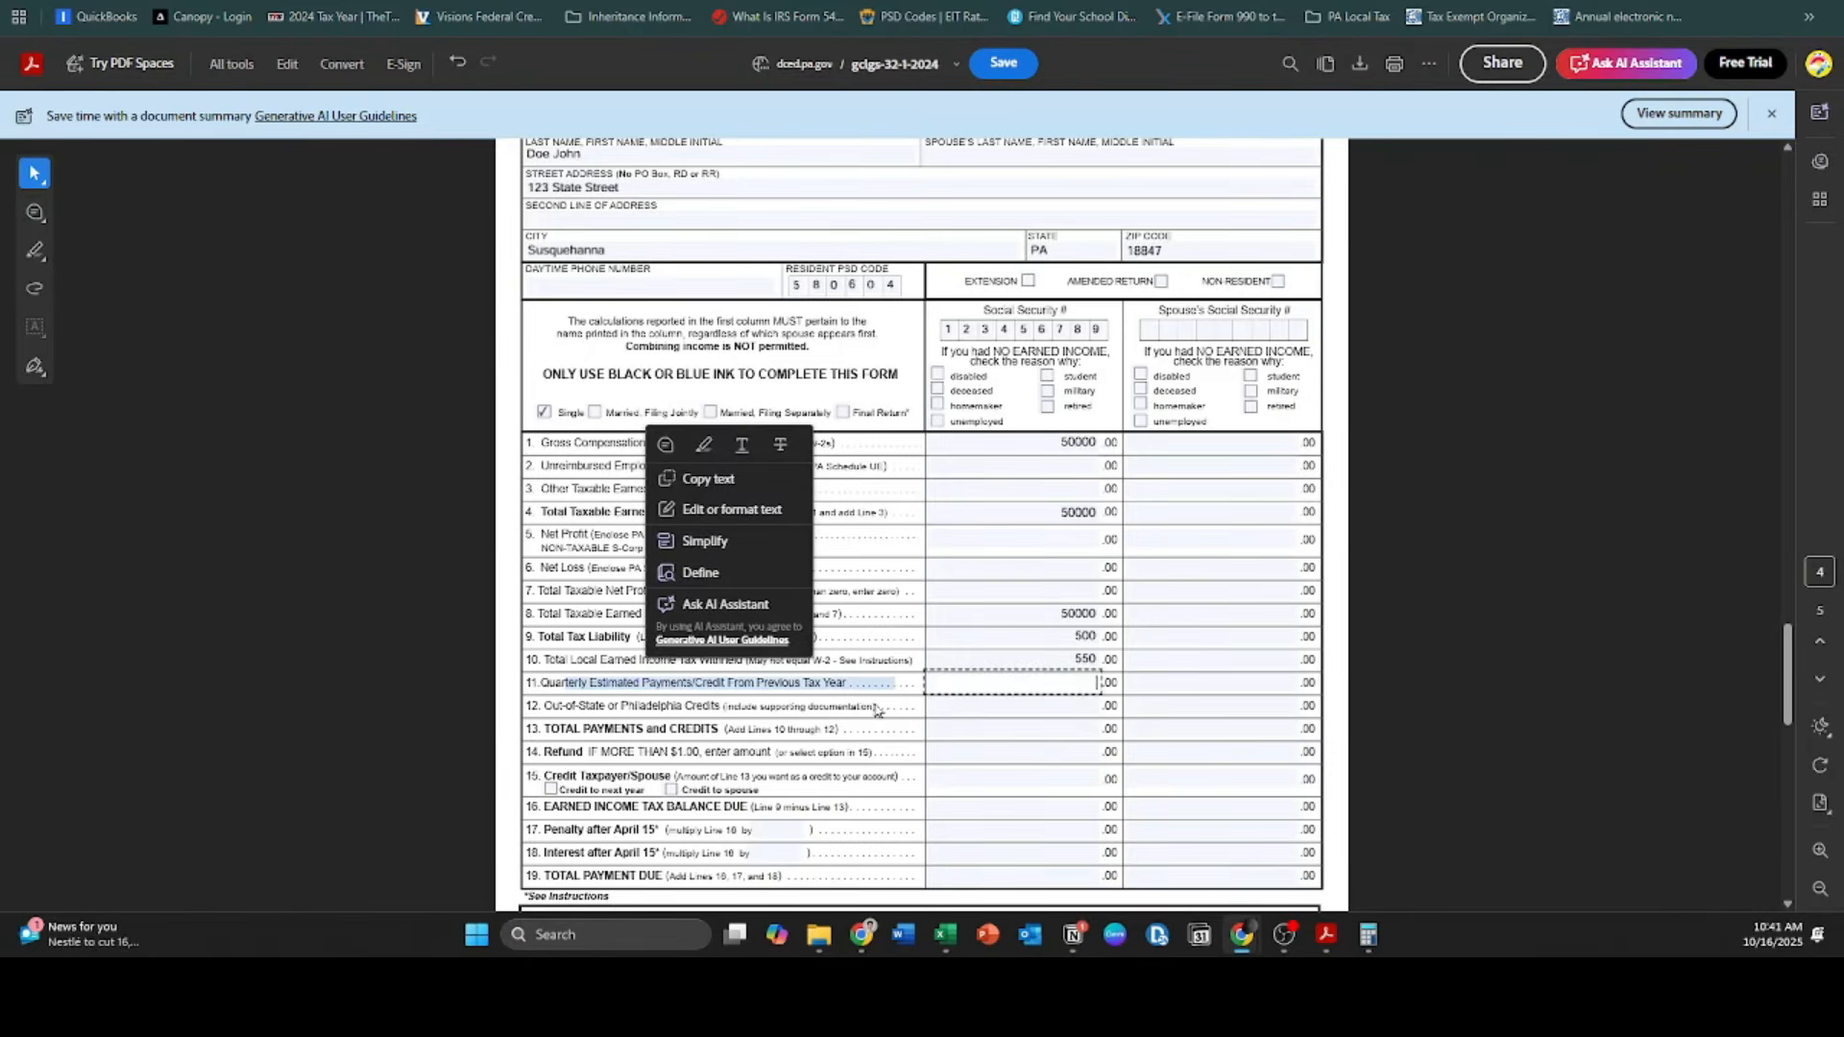
{"action": "left_click", "coordinate": [876, 709]}
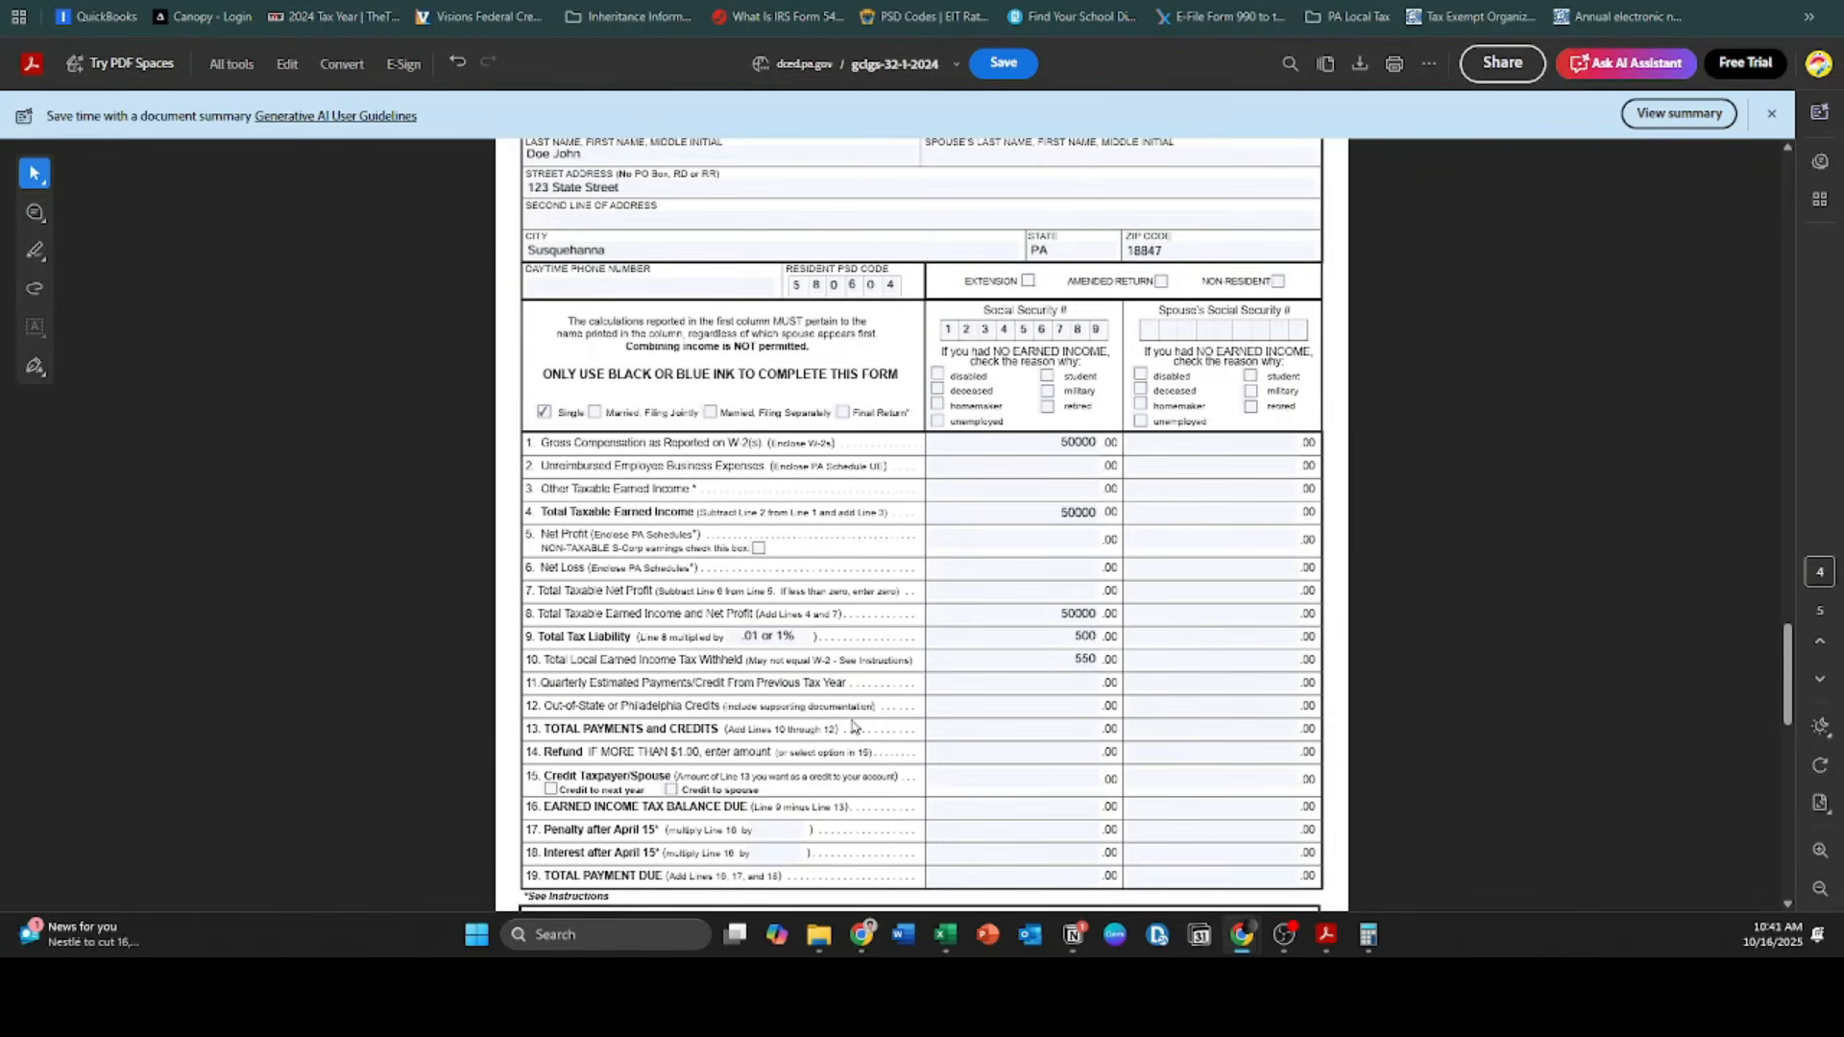
{"action": "left_click", "coordinate": [947, 708]}
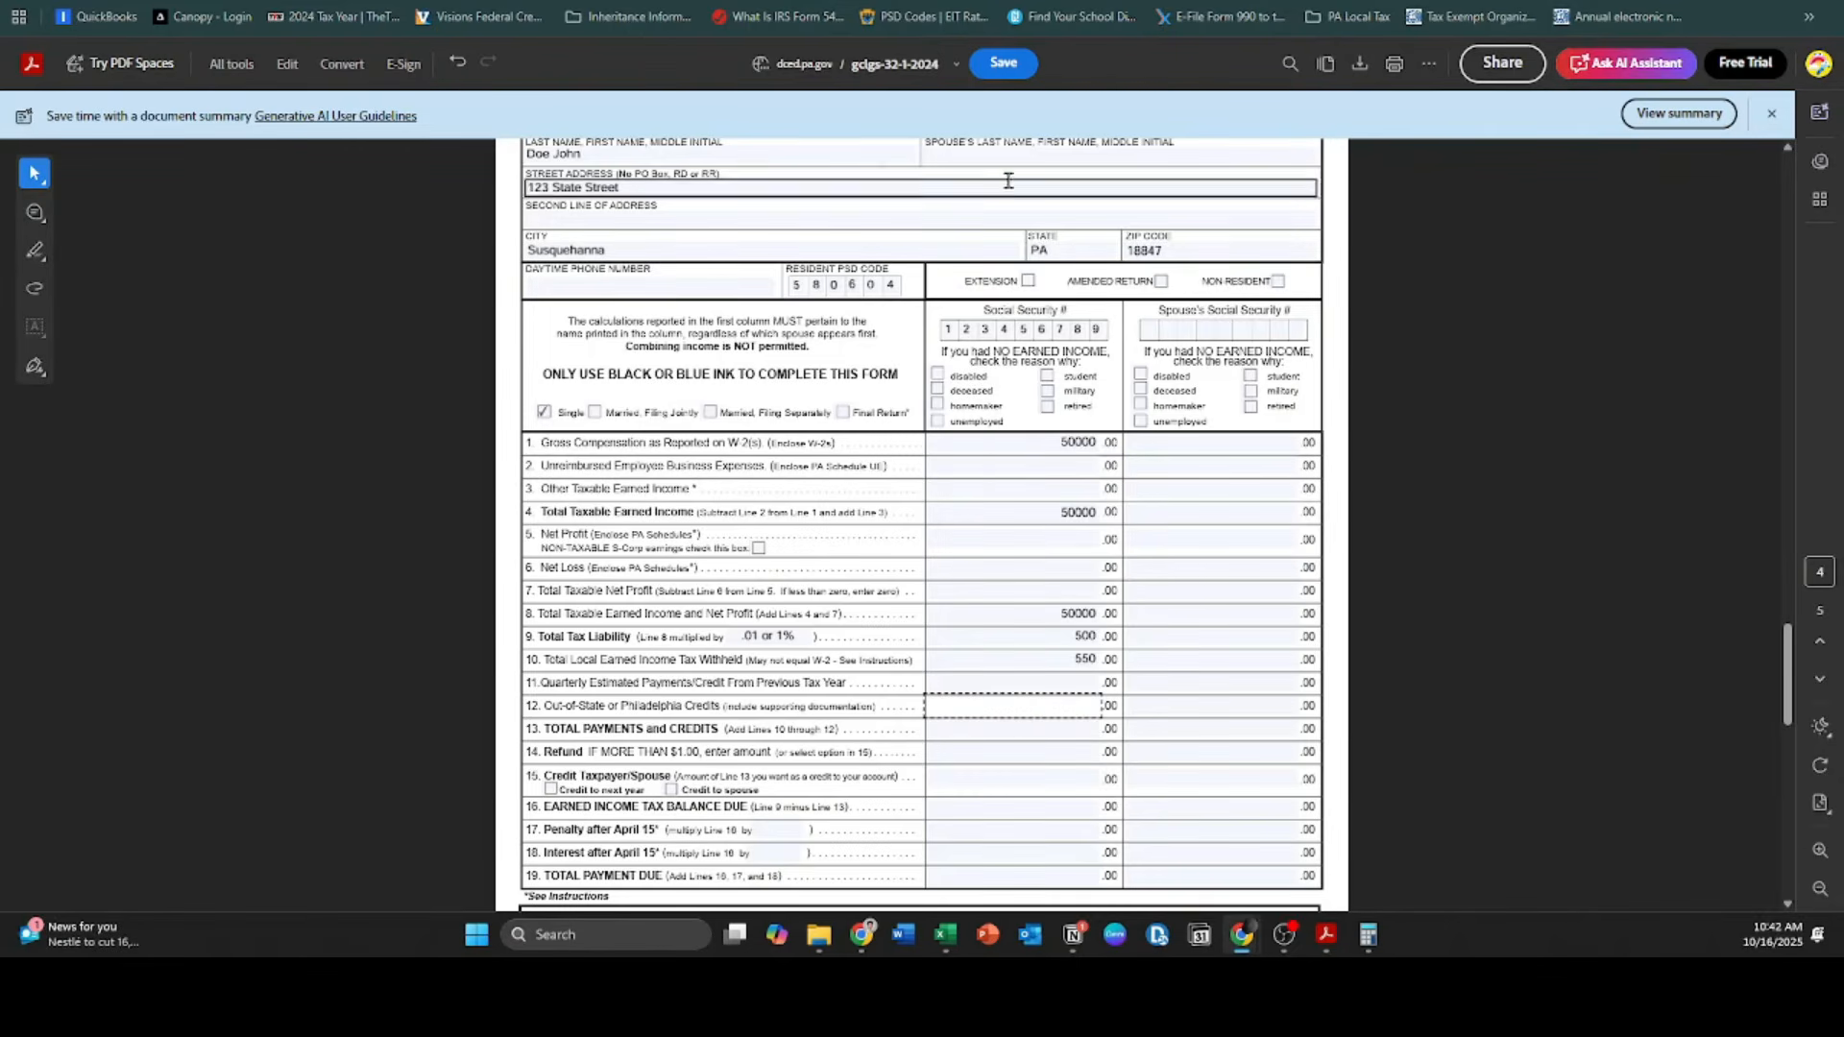
{"action": "left_click", "coordinate": [1772, 113]}
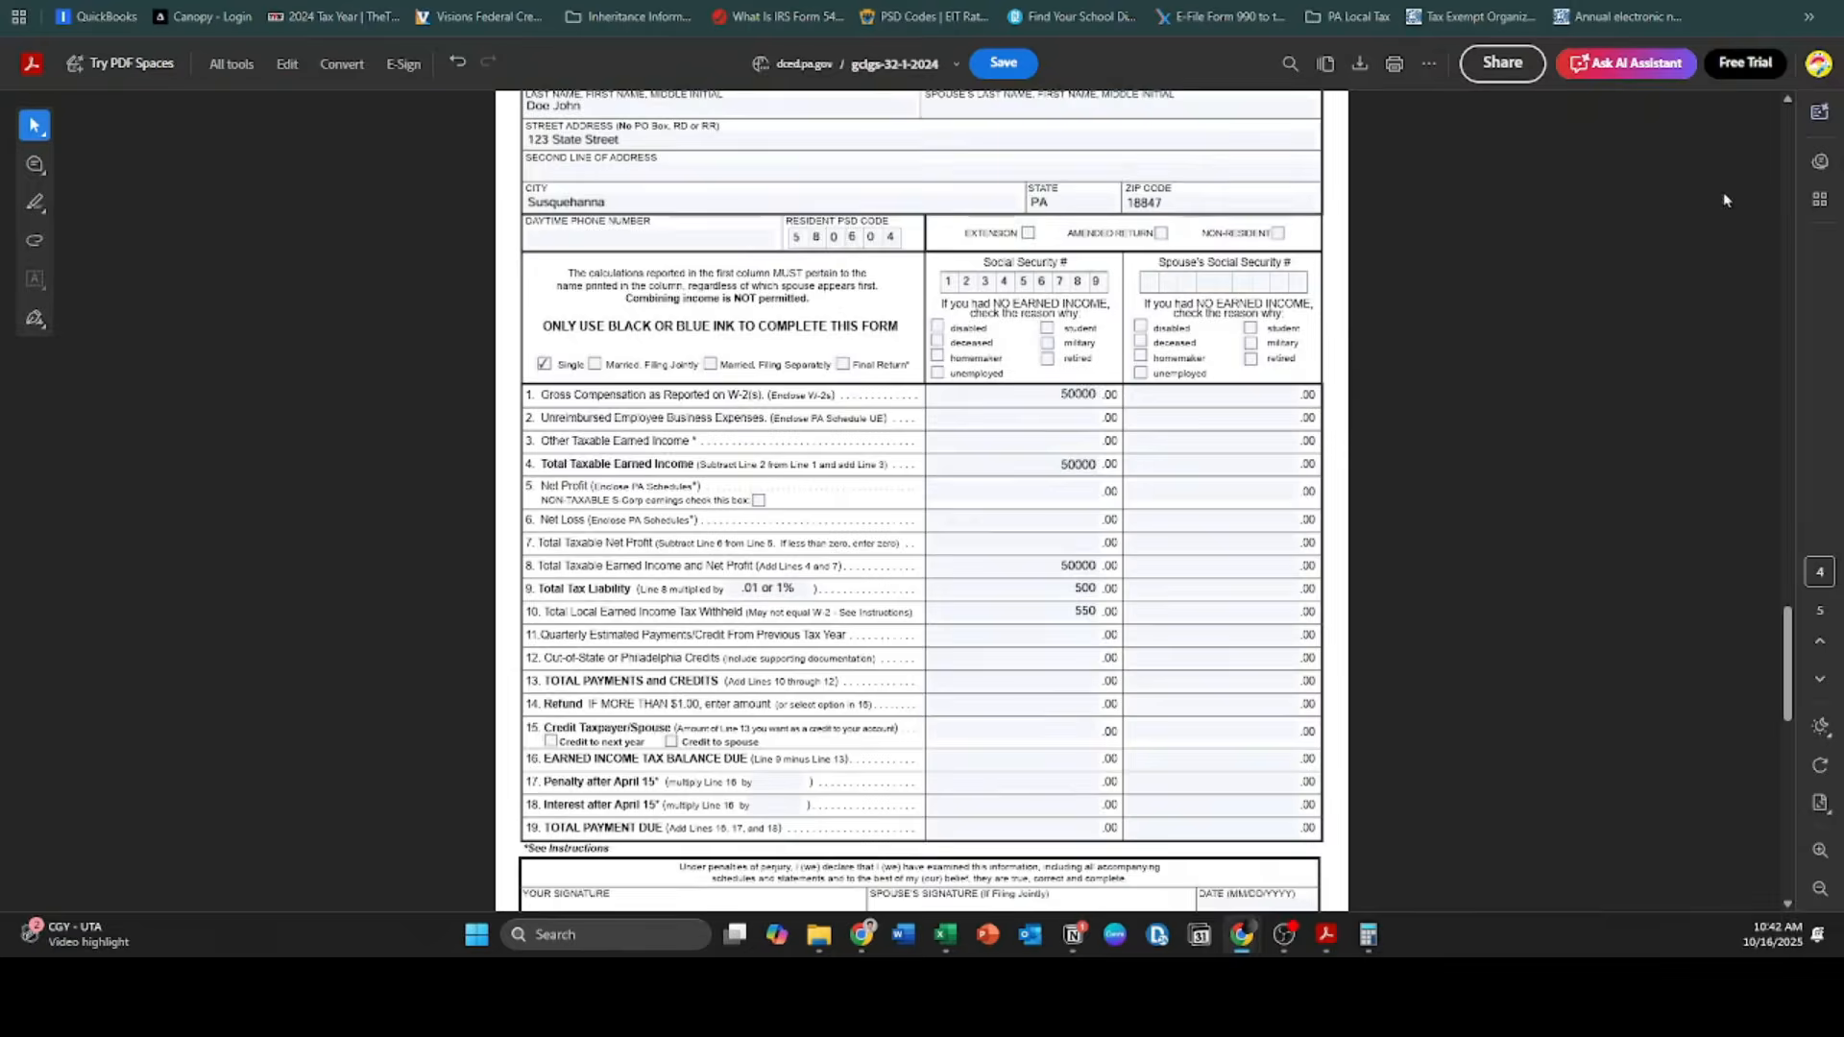
{"action": "left_click", "coordinate": [1035, 679]}
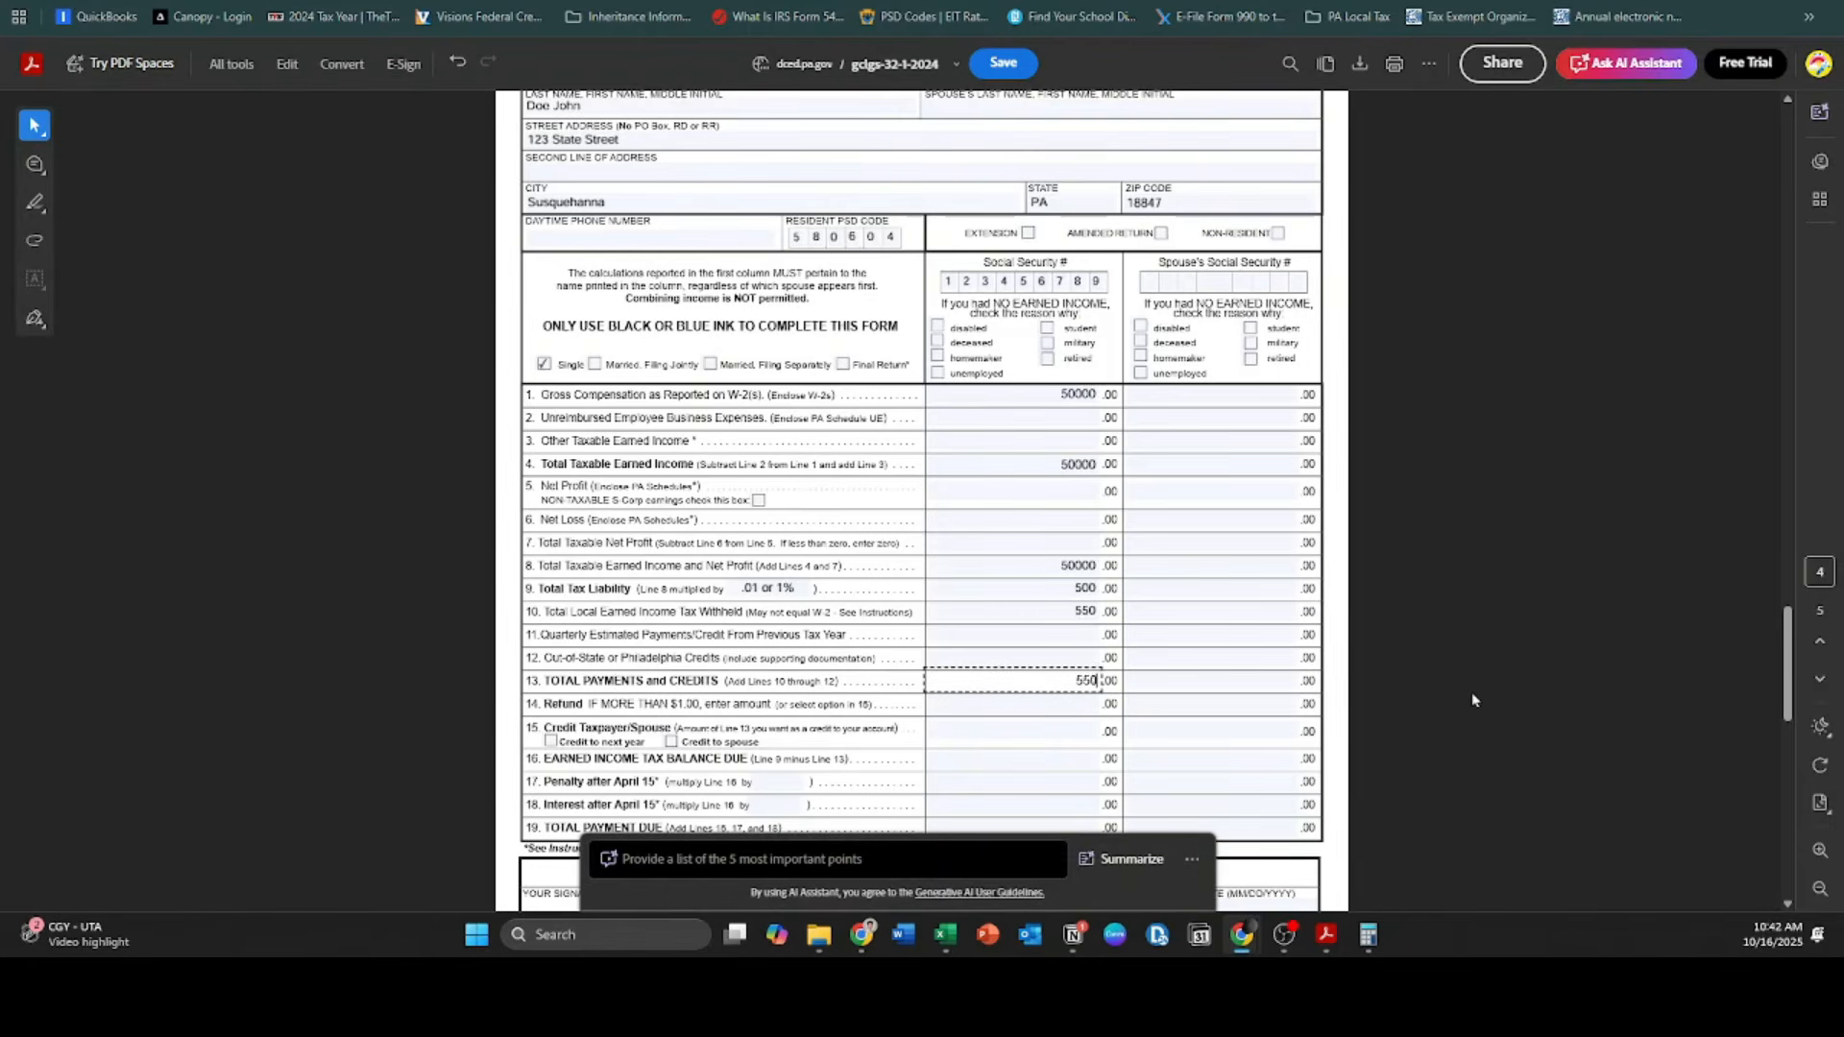
Step: Enter 50 as the refund on line 14 and verify it by calculating 550 - 500 in Calculator
{"action": "left_click", "coordinate": [1076, 702]}
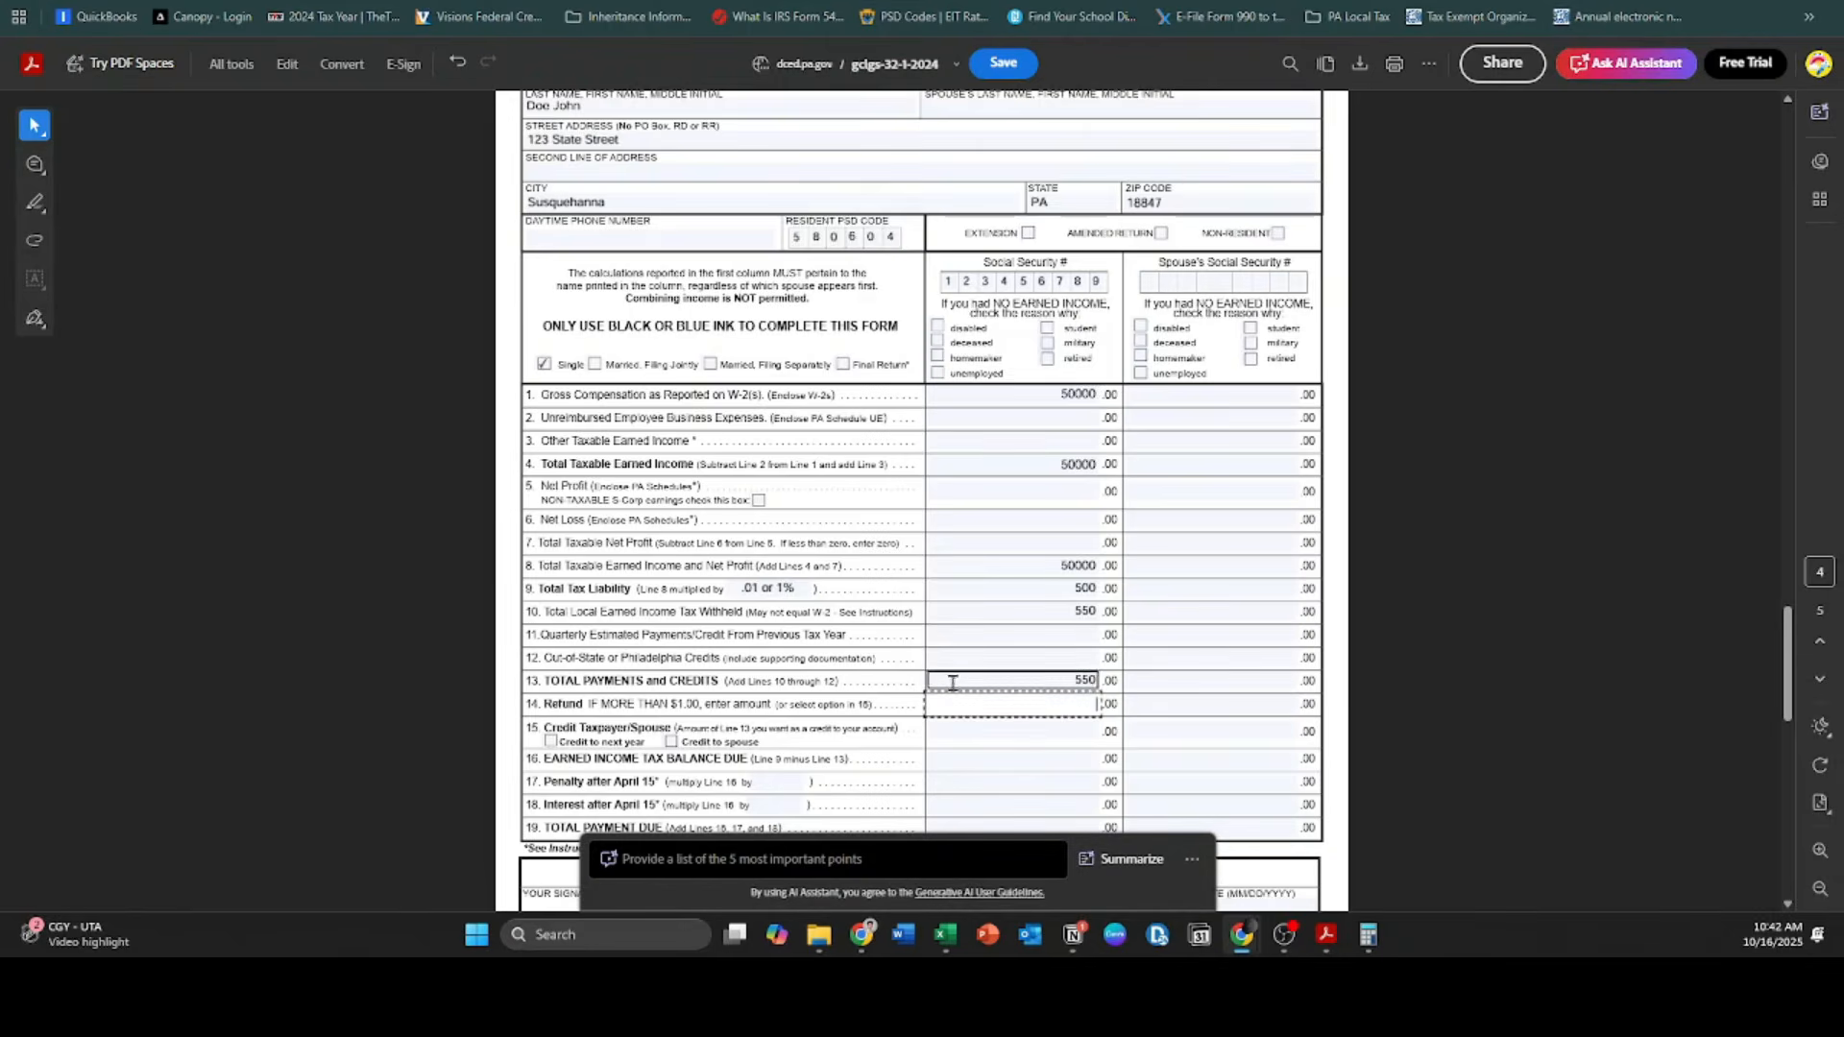
{"action": "scroll", "coordinate": [952, 683], "scroll_direction": "down", "scroll_amount": 1}
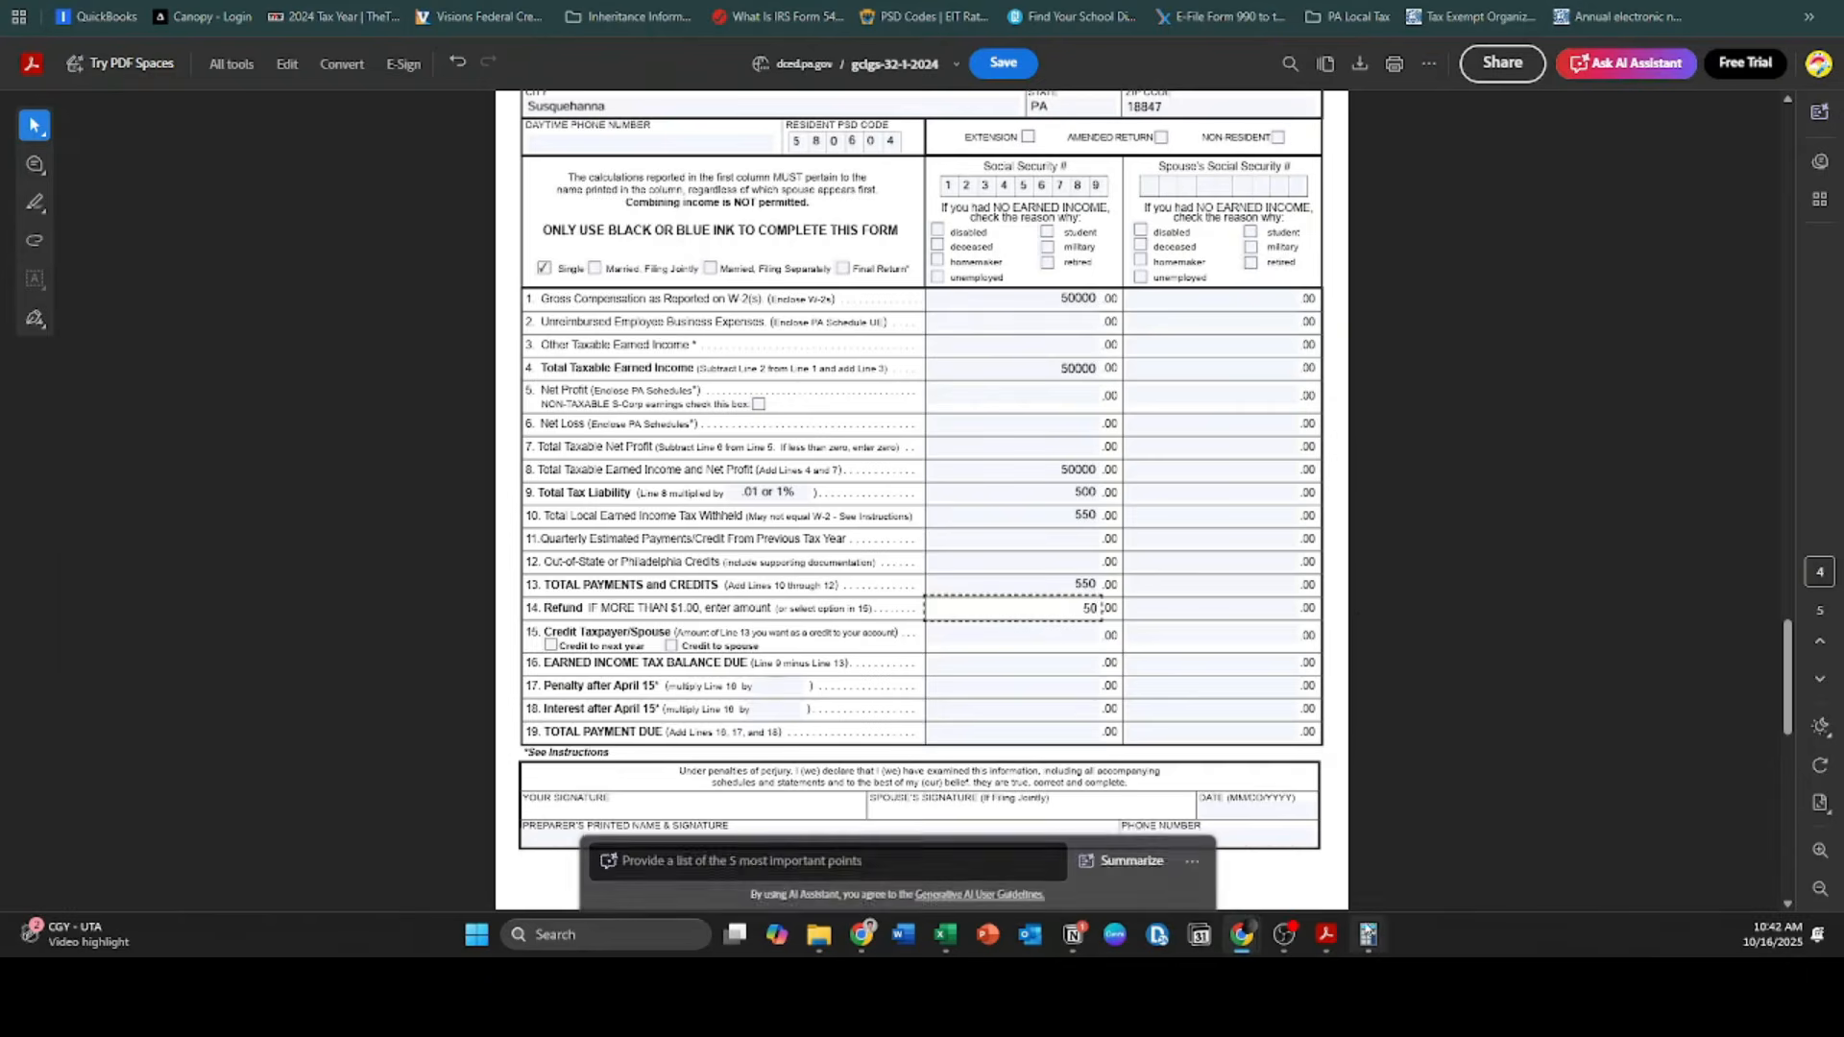
{"action": "left_click", "coordinate": [1368, 934]}
{"action": "type", "text": "550 - 500"}
{"action": "key", "text": "Return"}
Step: Review the credit, balance due, penalty, interest and total payment lines 15 to 19, leaving them blank
{"action": "left_click", "coordinate": [1050, 642]}
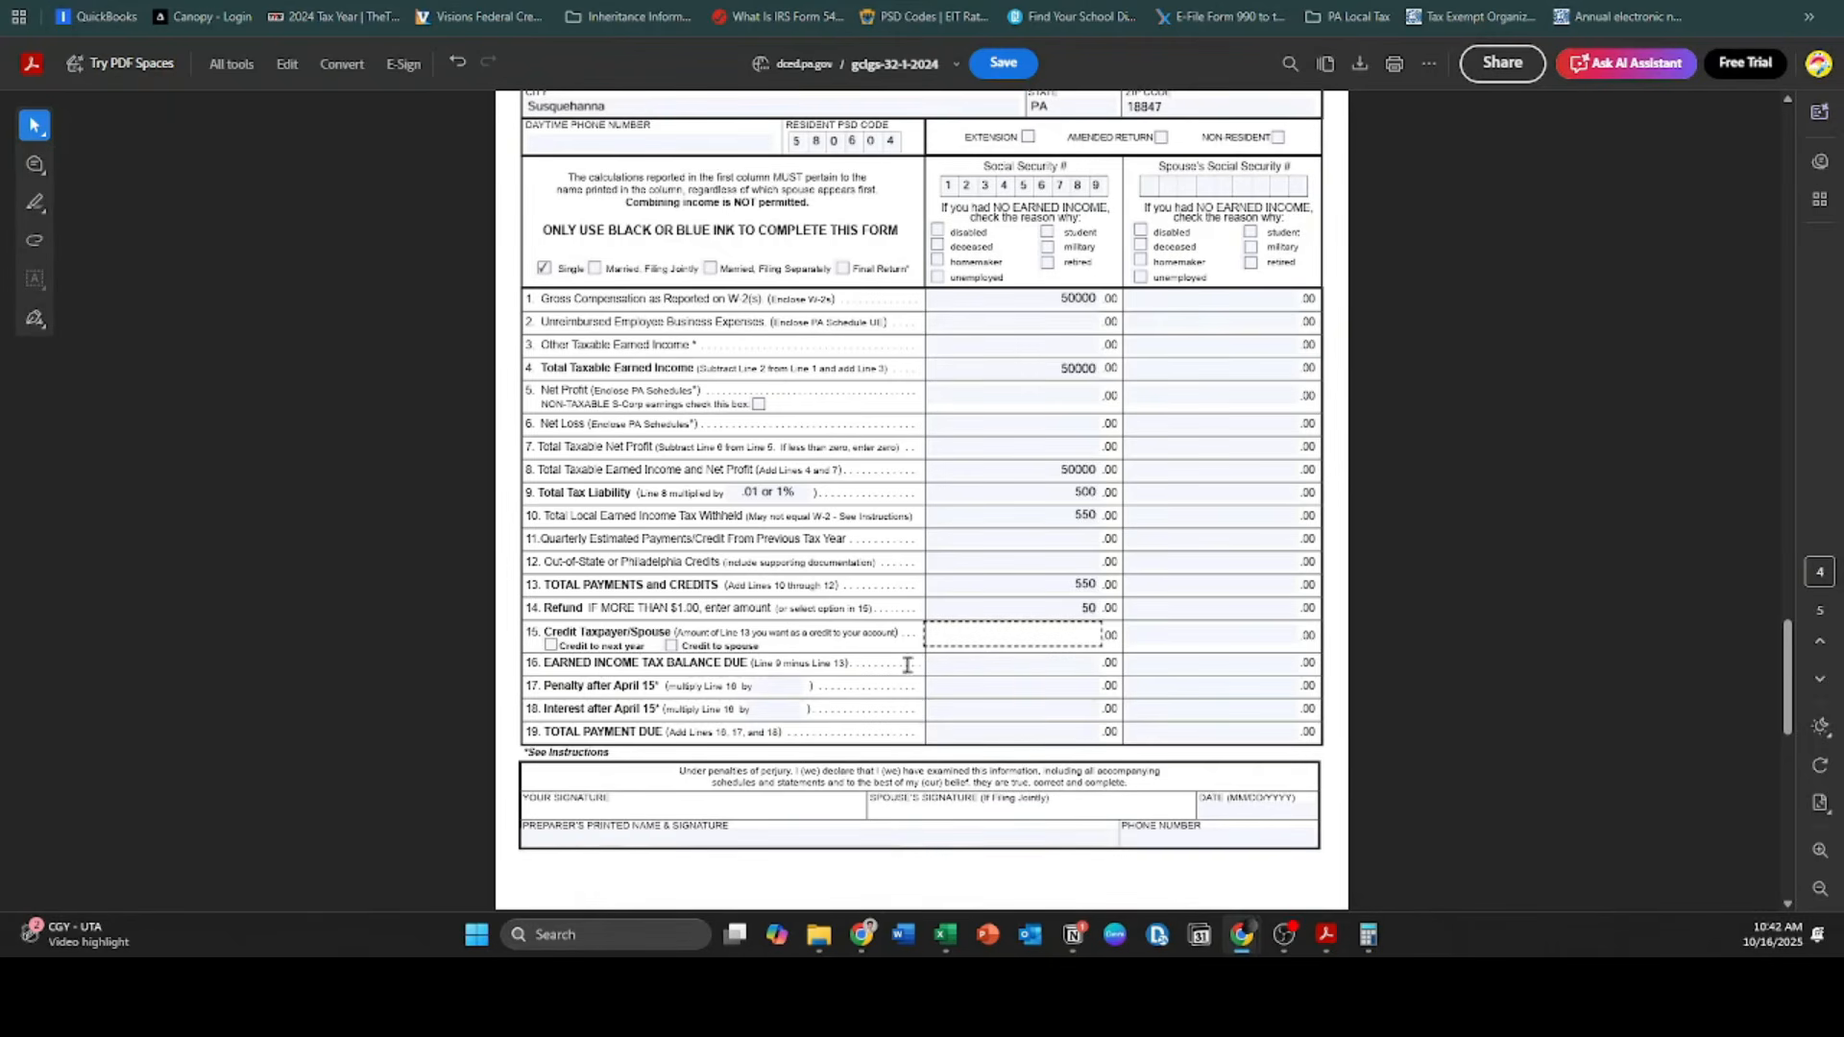
{"action": "left_click", "coordinate": [956, 664]}
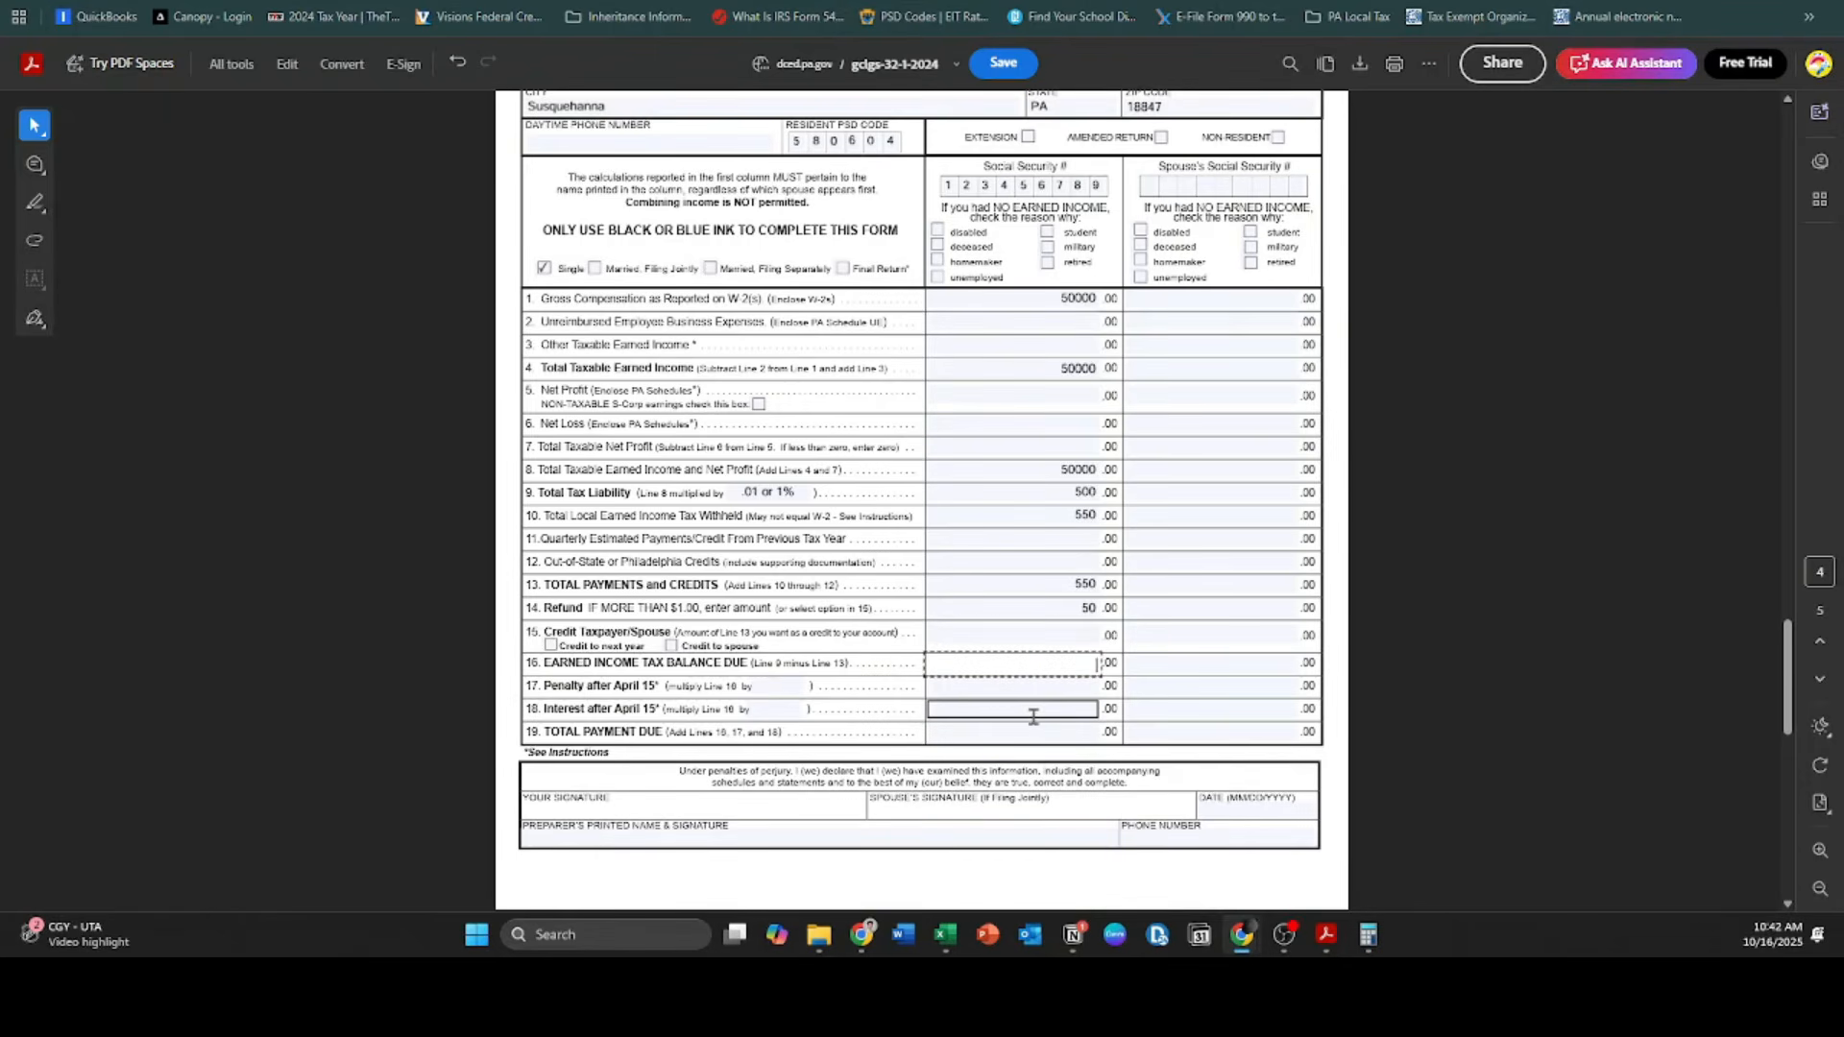
{"action": "left_click", "coordinate": [974, 736]}
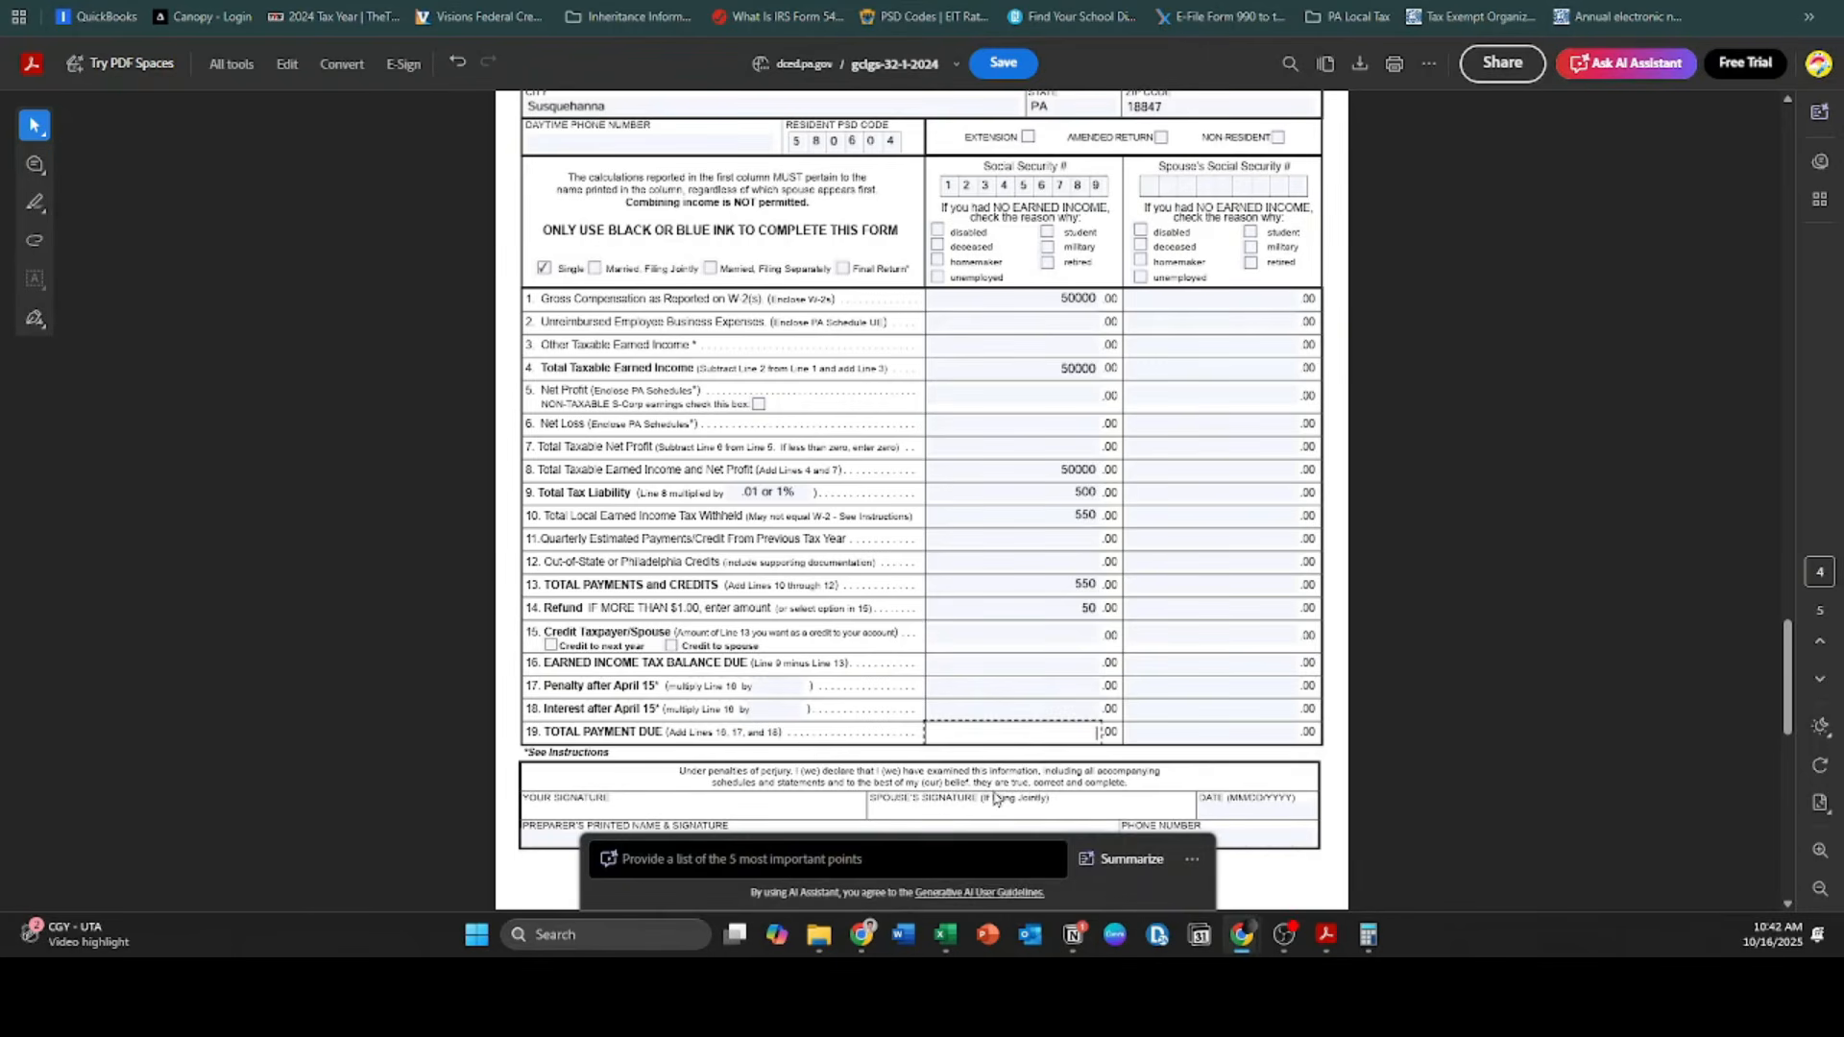
{"action": "scroll", "coordinate": [994, 797], "scroll_direction": "down", "scroll_amount": 1}
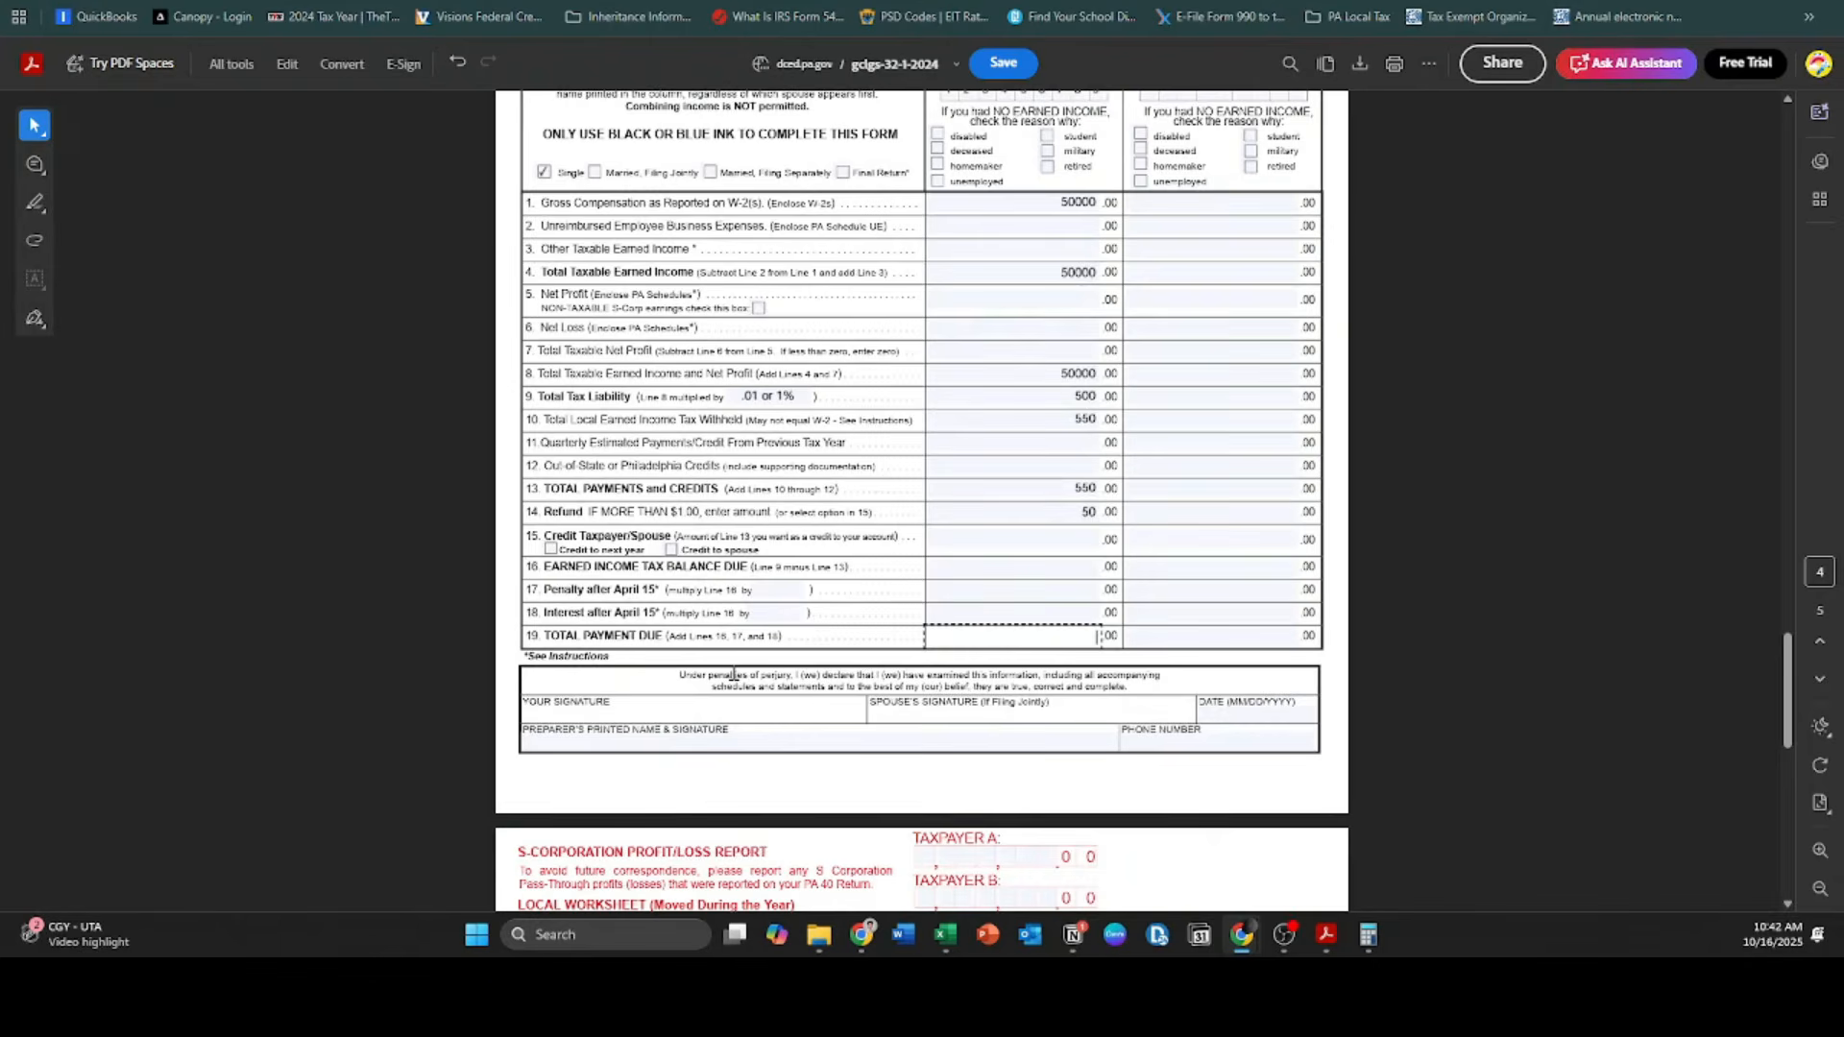
{"action": "scroll", "coordinate": [942, 692], "scroll_direction": "up", "scroll_amount": 1}
{"action": "scroll", "coordinate": [942, 692], "scroll_direction": "down", "scroll_amount": 1}
Step: Date the return 04/01/2026, enter the preparer's full name, and look back over the completed form
{"action": "left_click", "coordinate": [1219, 715]}
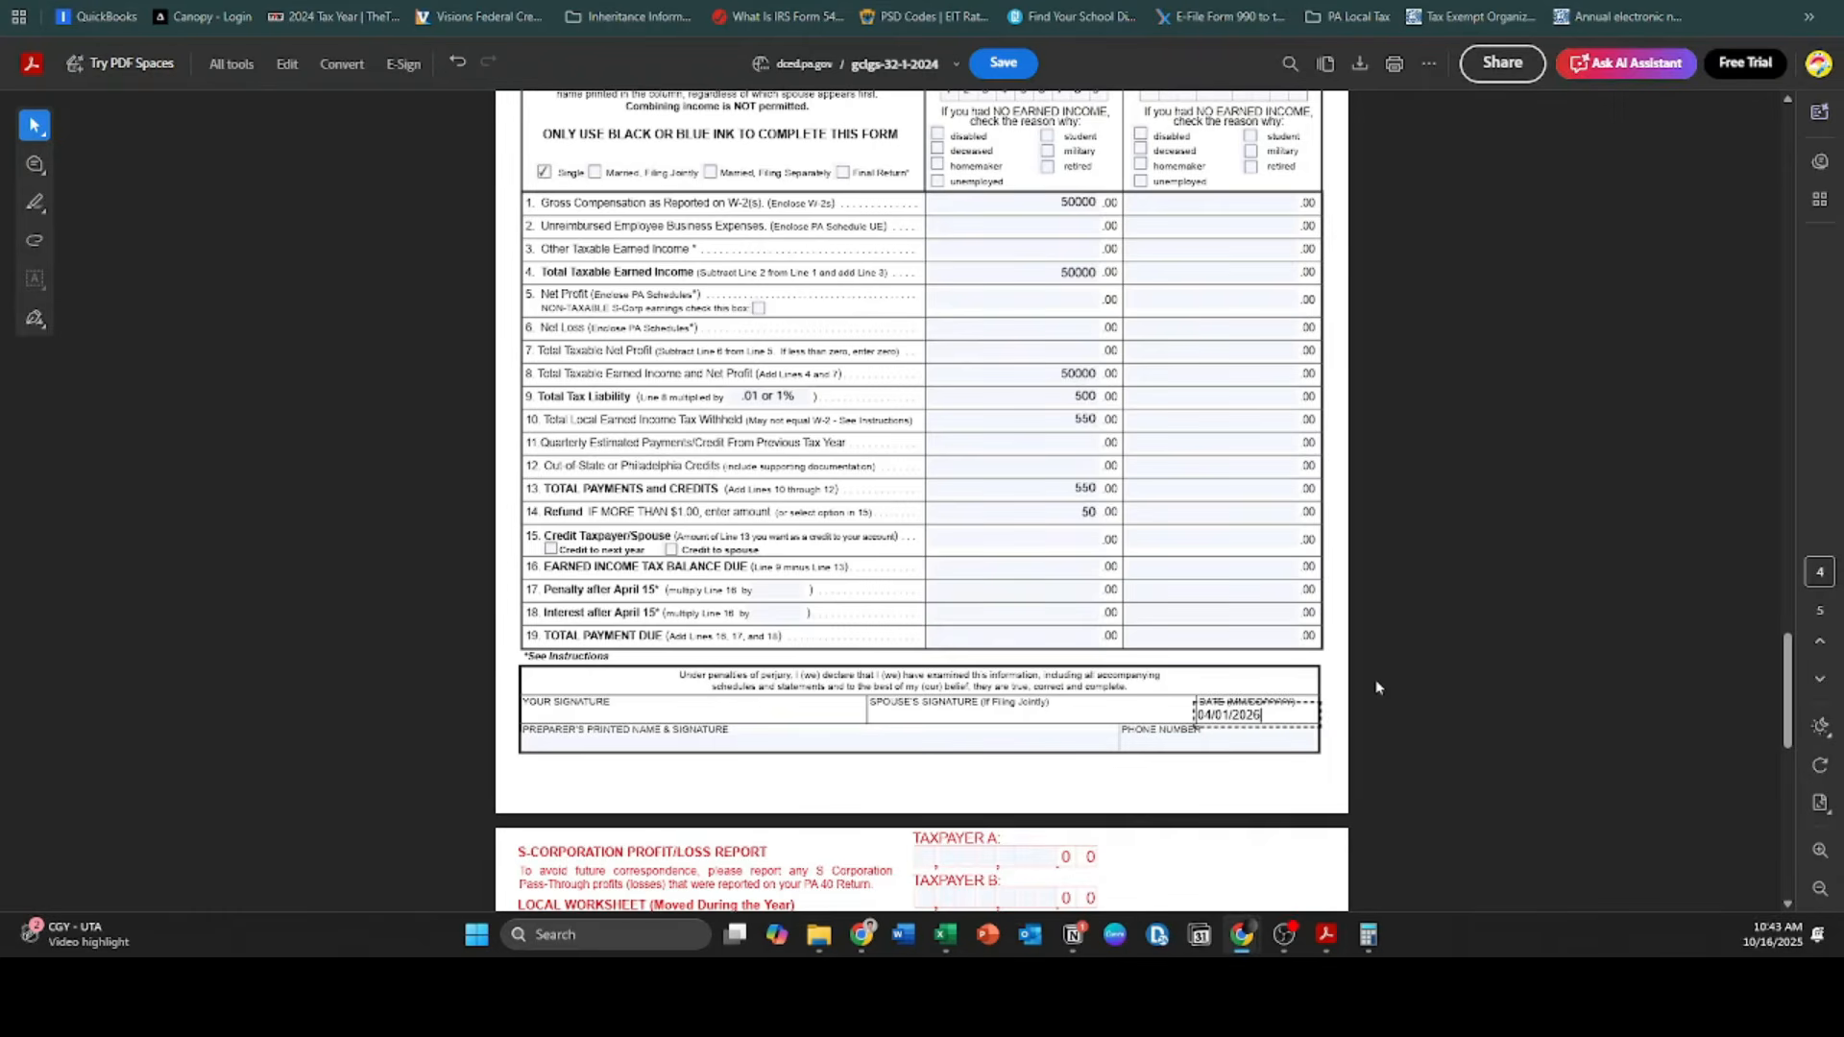
{"action": "left_click", "coordinate": [1040, 734]}
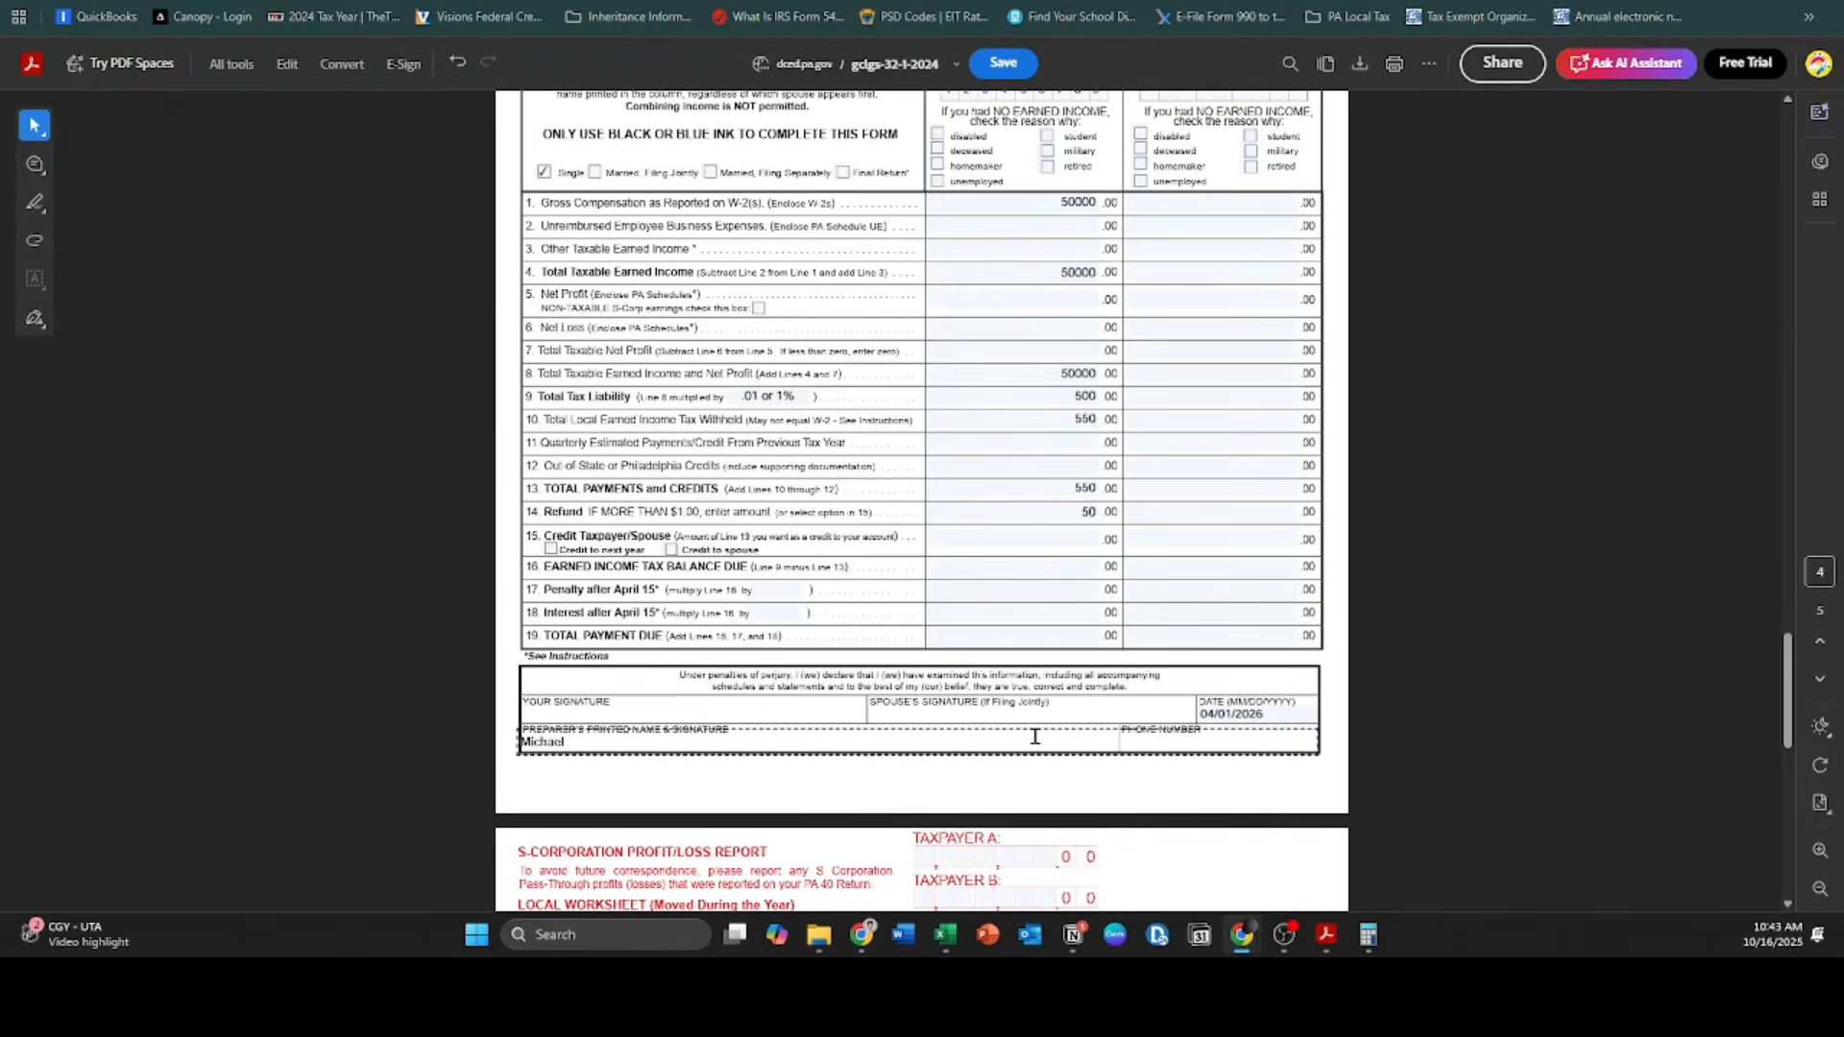
{"action": "left_click", "coordinate": [1363, 638]}
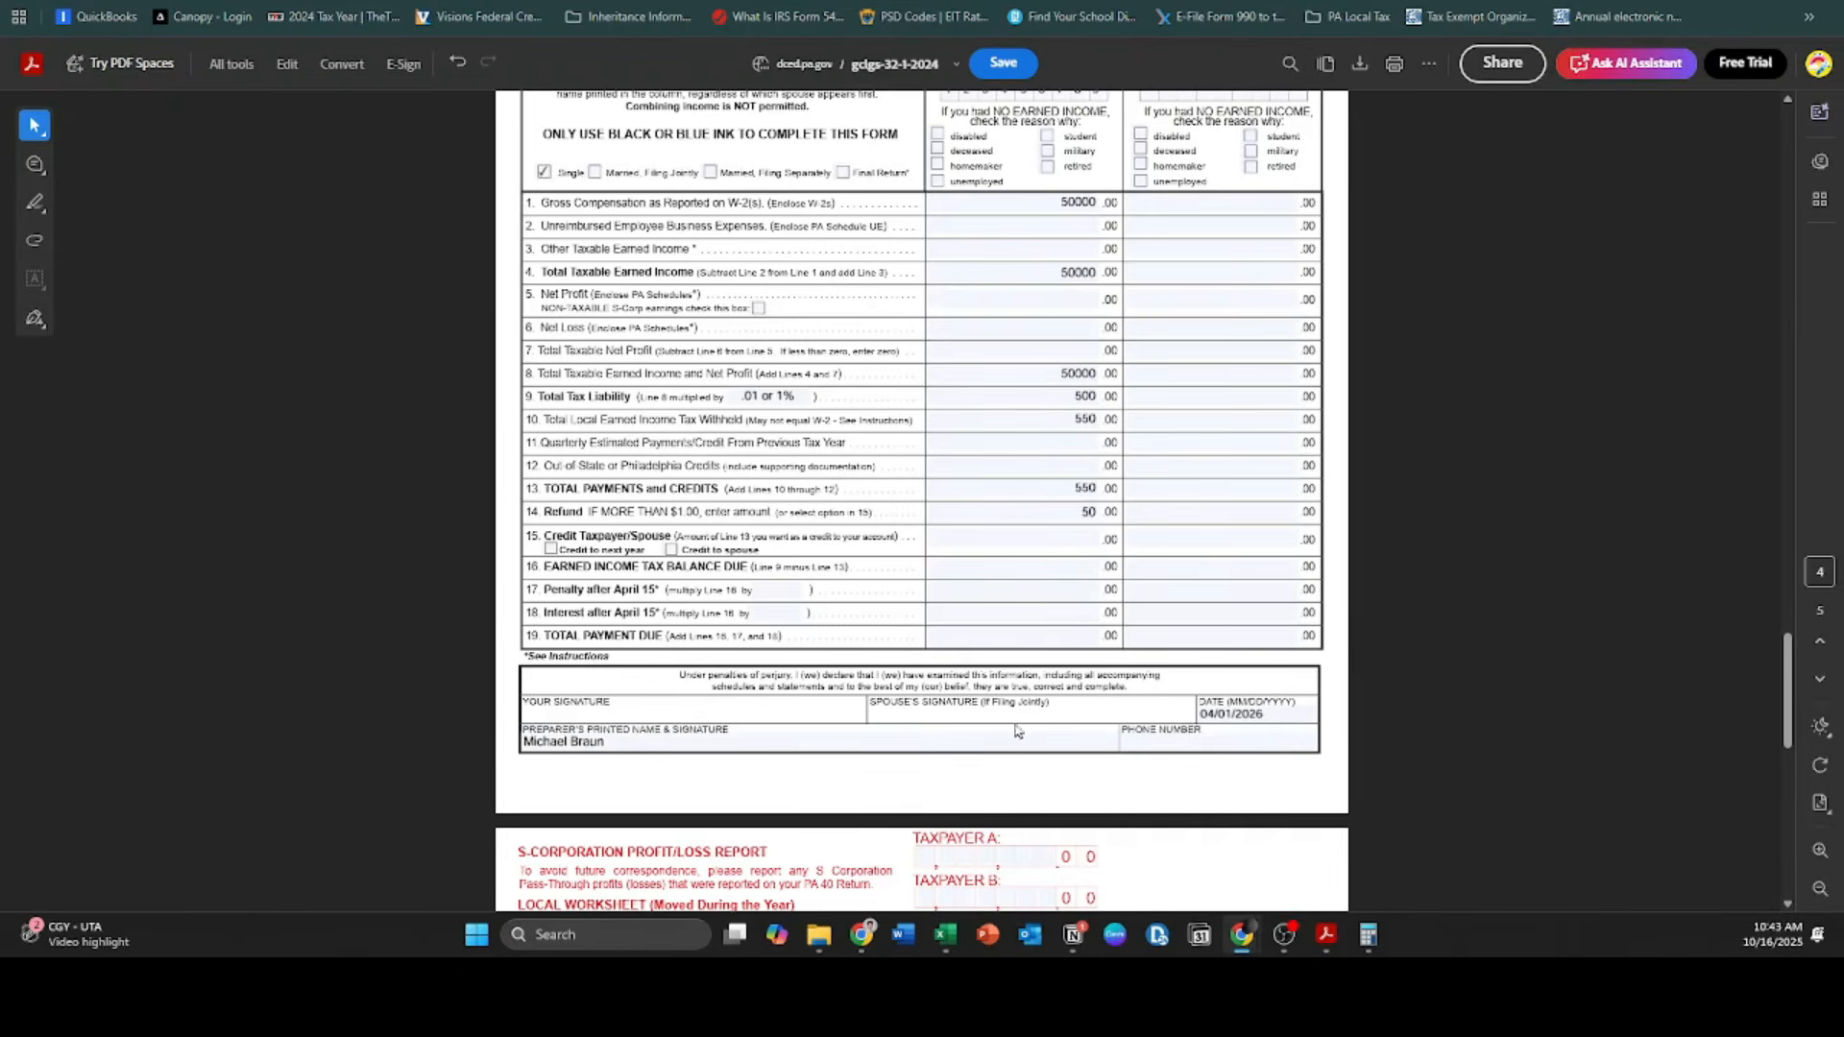
{"action": "scroll", "coordinate": [1164, 832], "scroll_direction": "down", "scroll_amount": 1}
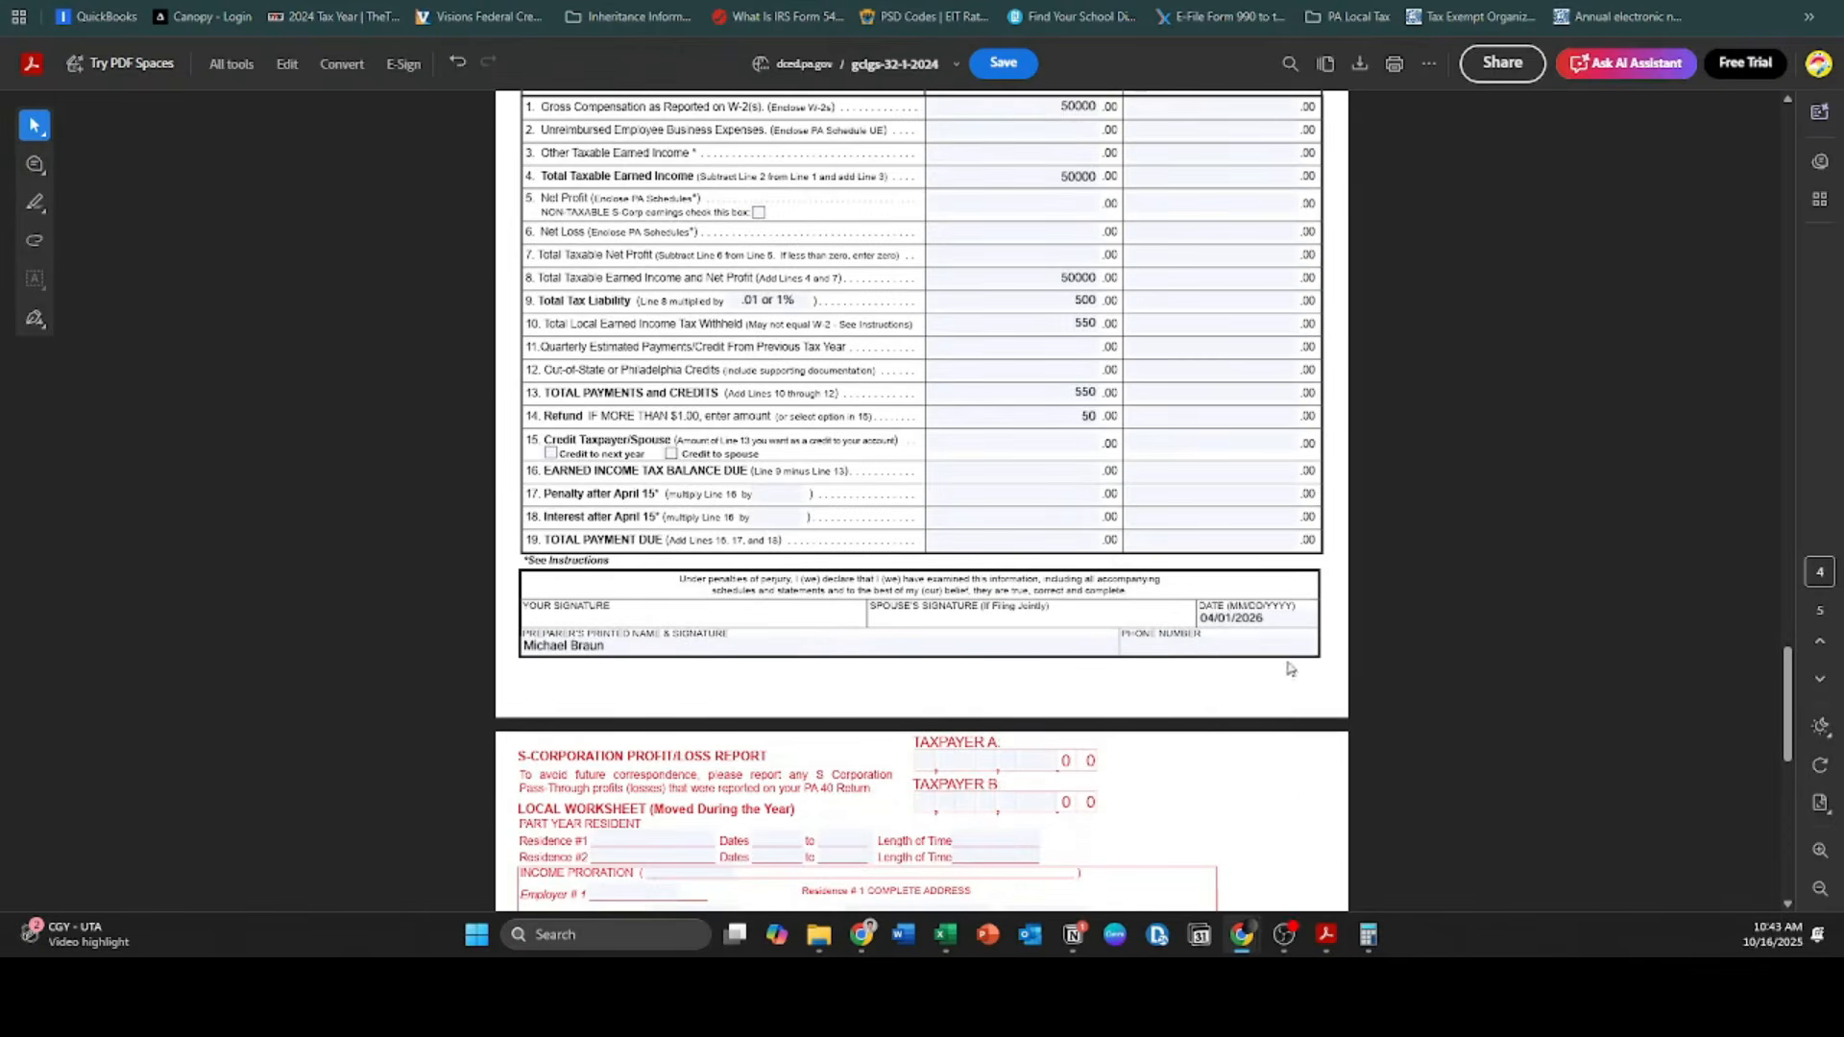
{"action": "scroll", "coordinate": [1198, 642], "scroll_direction": "up", "scroll_amount": 1}
{"action": "scroll", "coordinate": [1198, 641], "scroll_direction": "up", "scroll_amount": 3}
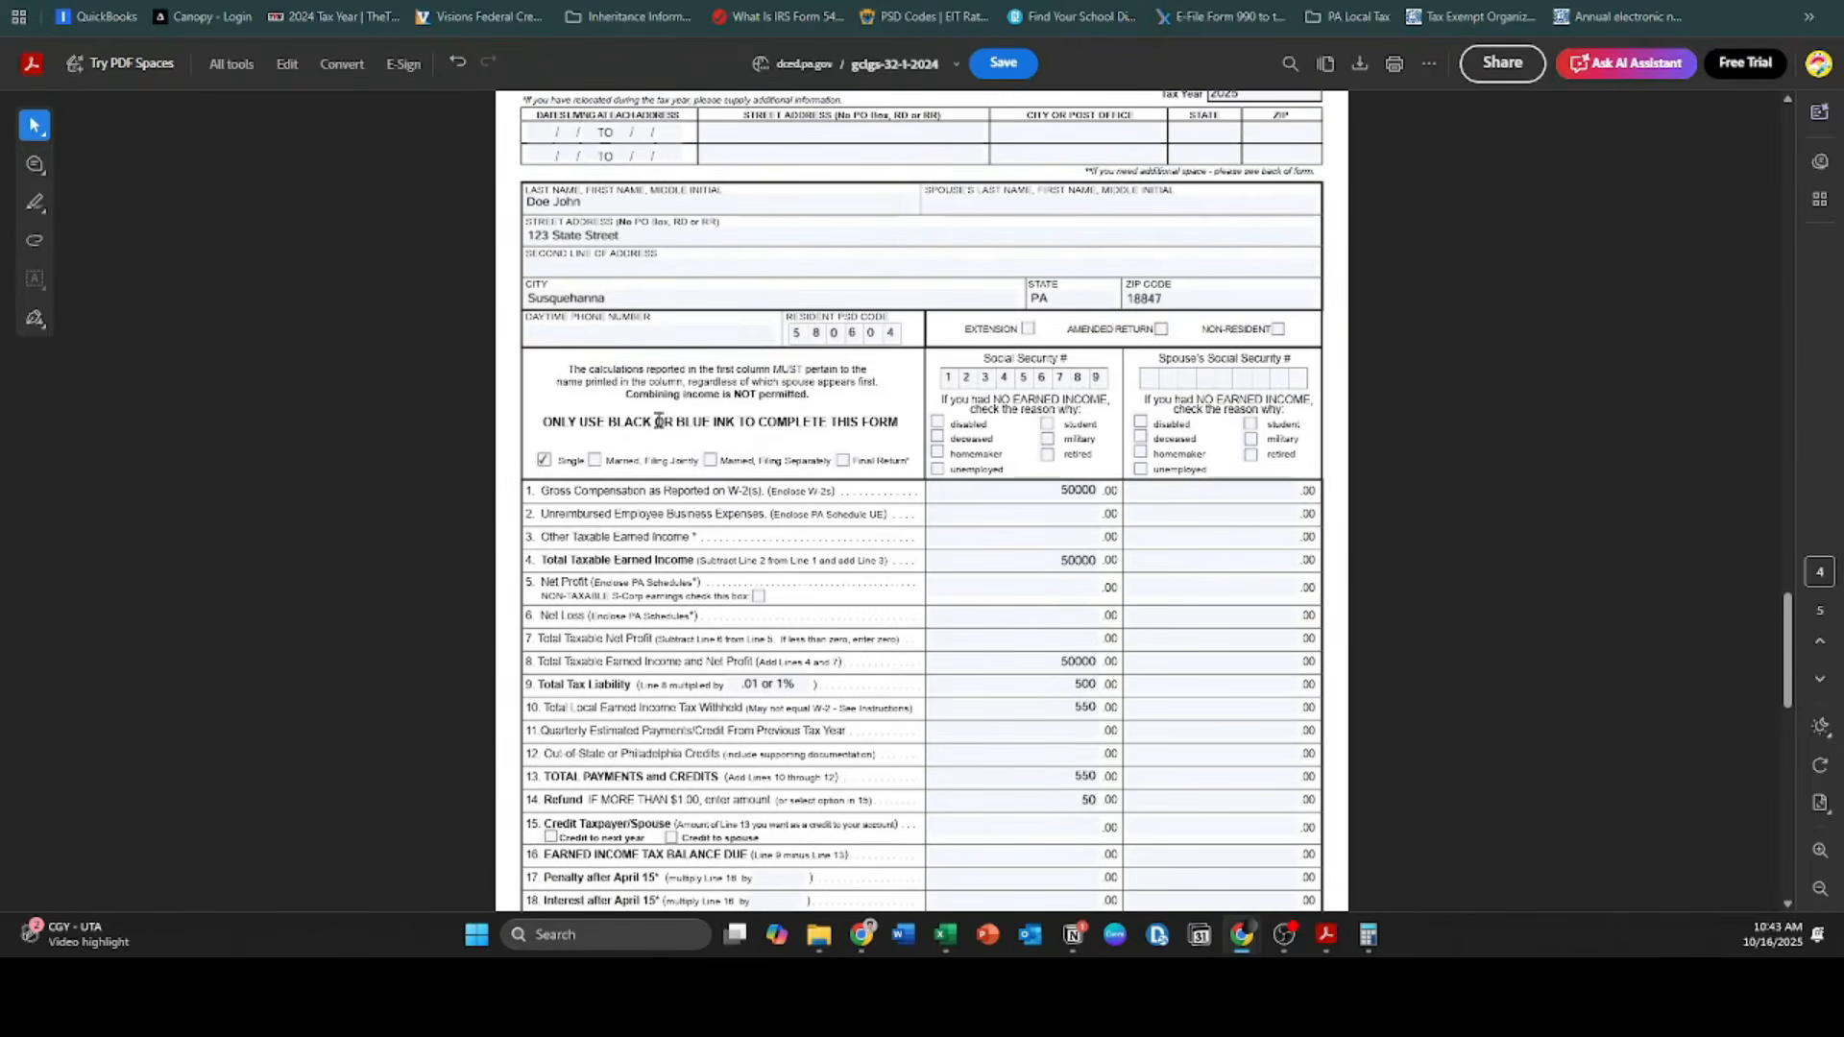
Step: Look over the completed return from the taxpayer details through the income and tax lines to the signature block
{"action": "scroll", "coordinate": [673, 420], "scroll_direction": "down", "scroll_amount": 1}
{"action": "scroll", "coordinate": [768, 438], "scroll_direction": "up", "scroll_amount": 1}
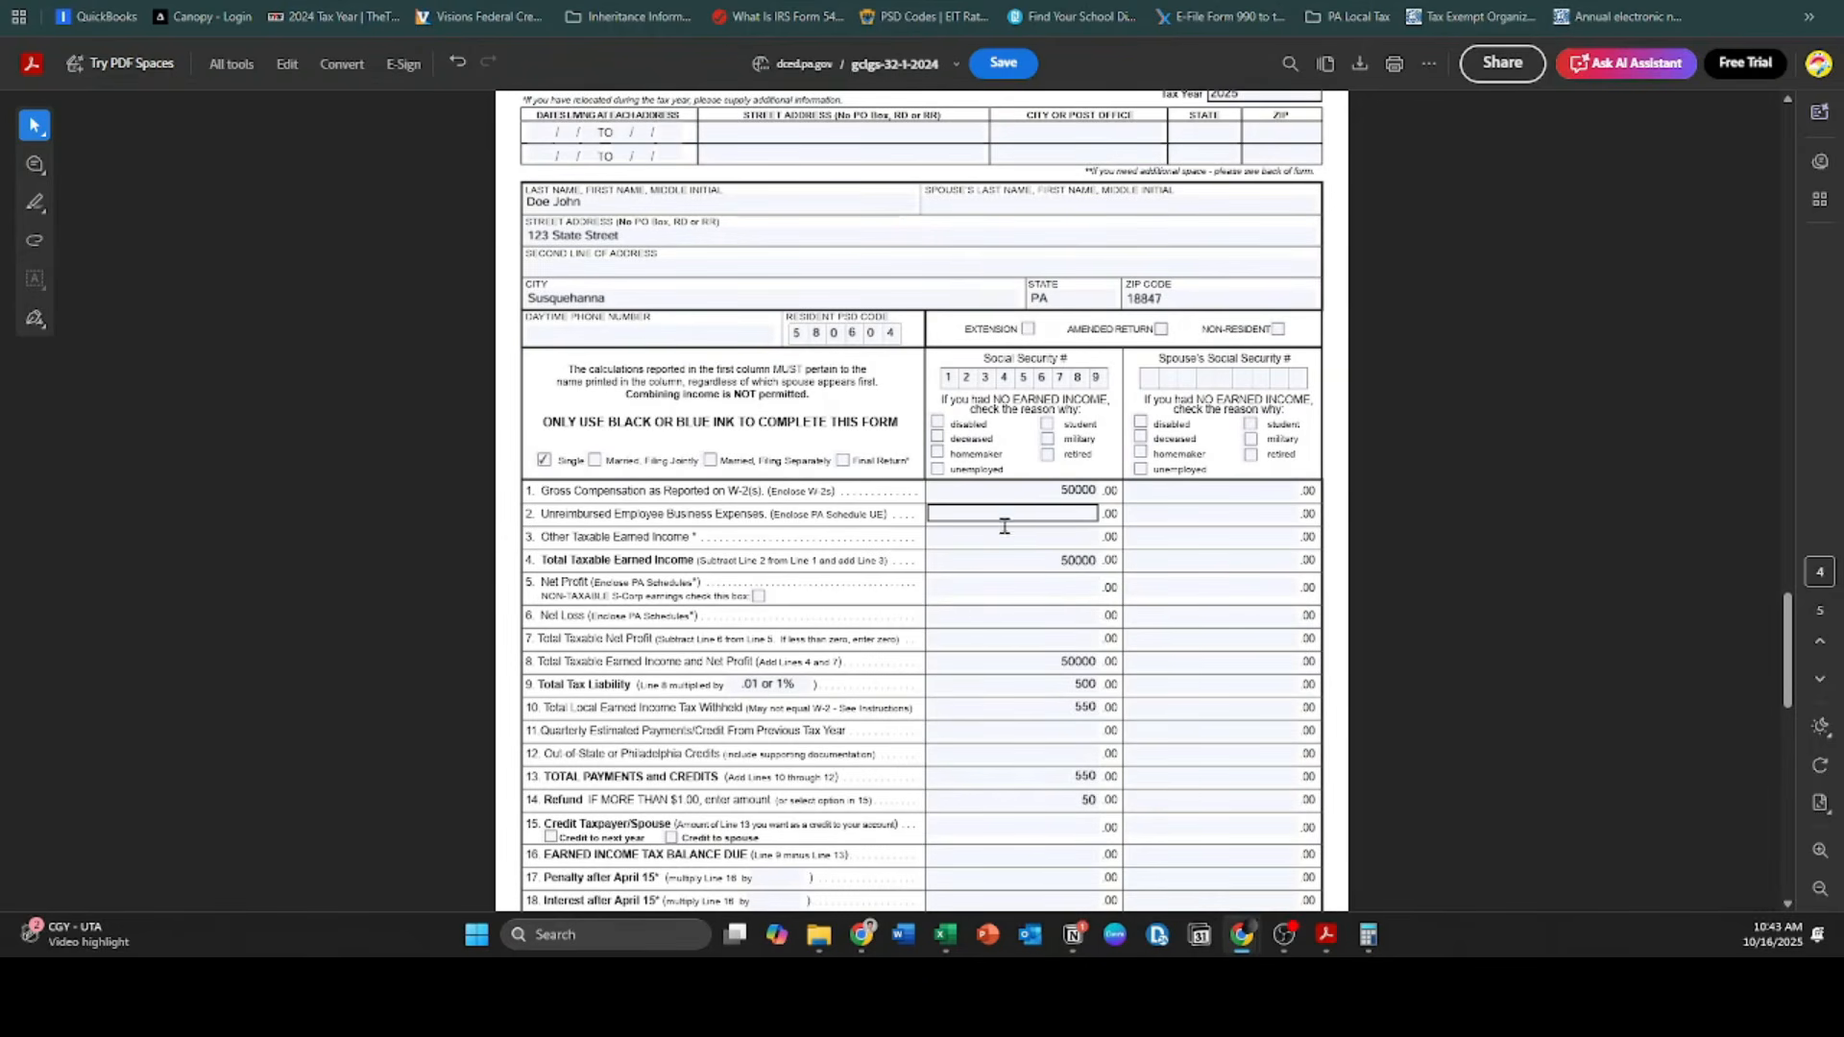
{"action": "scroll", "coordinate": [1009, 543], "scroll_direction": "down", "scroll_amount": 2}
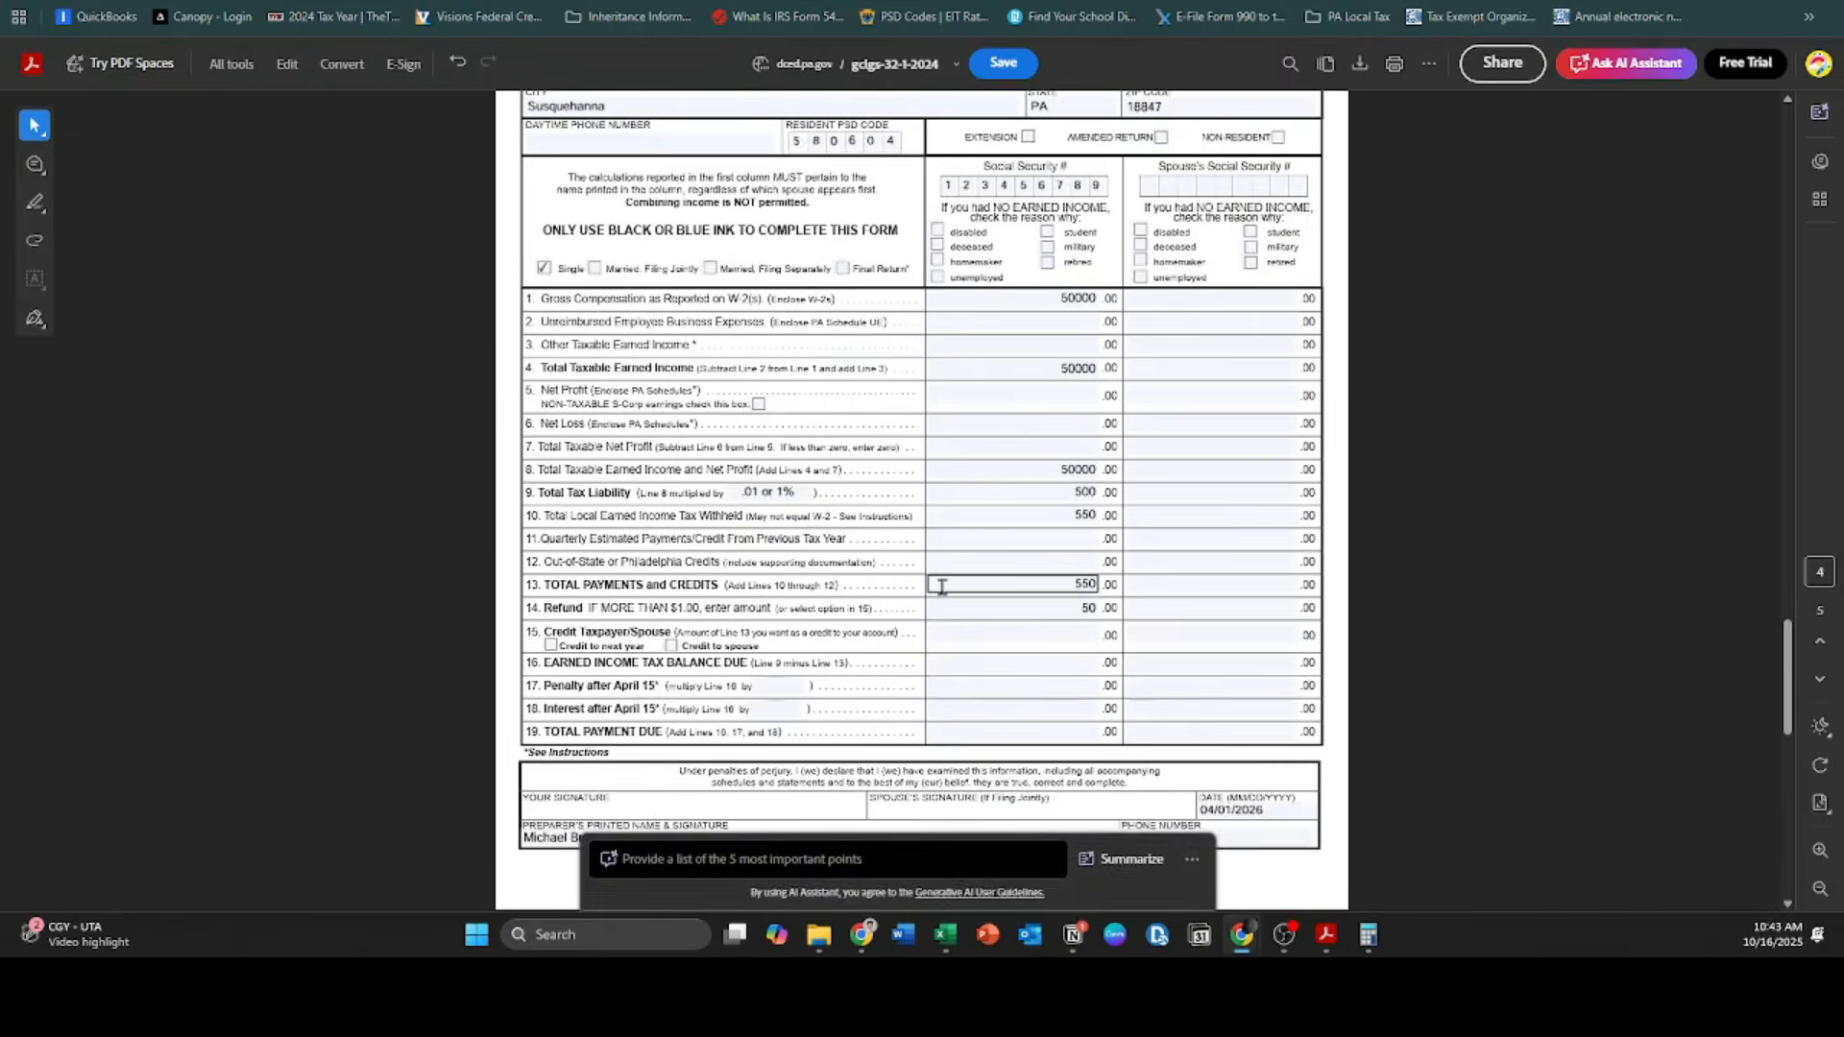
{"action": "scroll", "coordinate": [980, 567], "scroll_direction": "up", "scroll_amount": 2}
{"action": "scroll", "coordinate": [1026, 555], "scroll_direction": "up", "scroll_amount": 3}
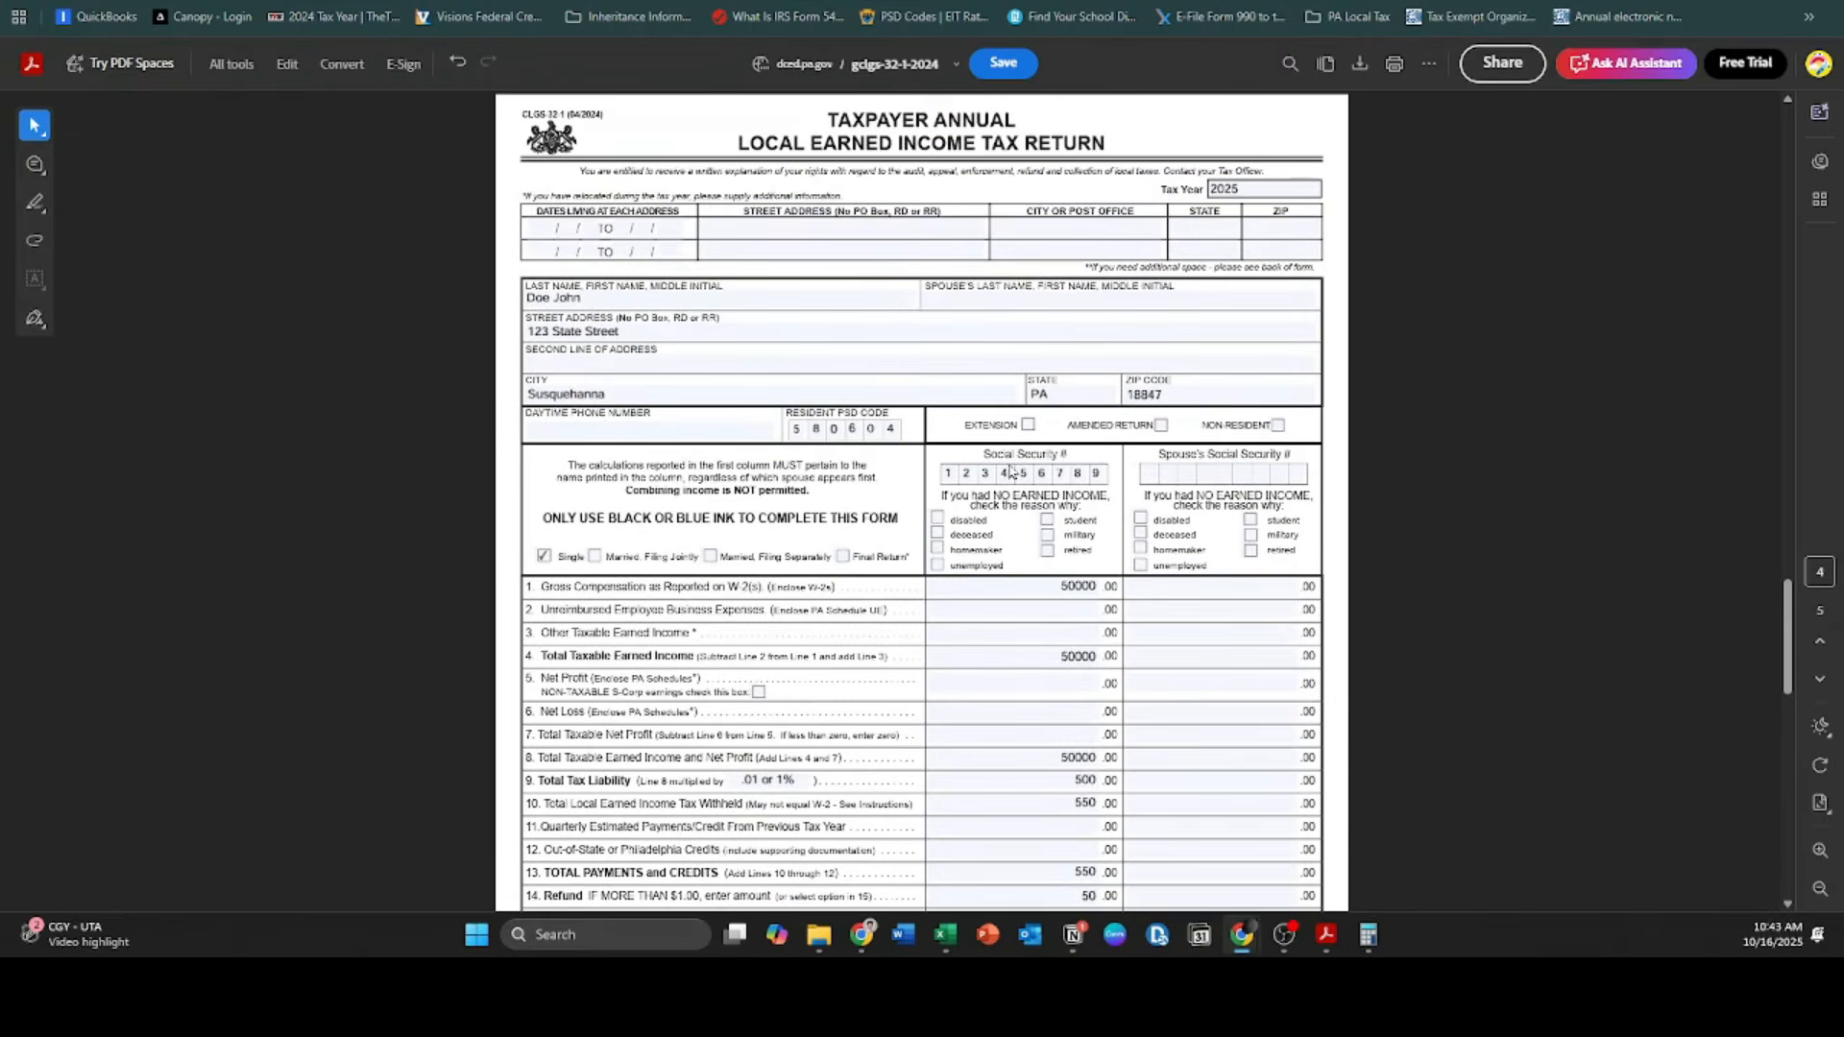
{"action": "scroll", "coordinate": [1011, 473], "scroll_direction": "down", "scroll_amount": 1}
Step: Check the EIT tax collector's mailing address on the local withholding tax rates page and return to the tax form
{"action": "left_click", "coordinate": [224, 2]}
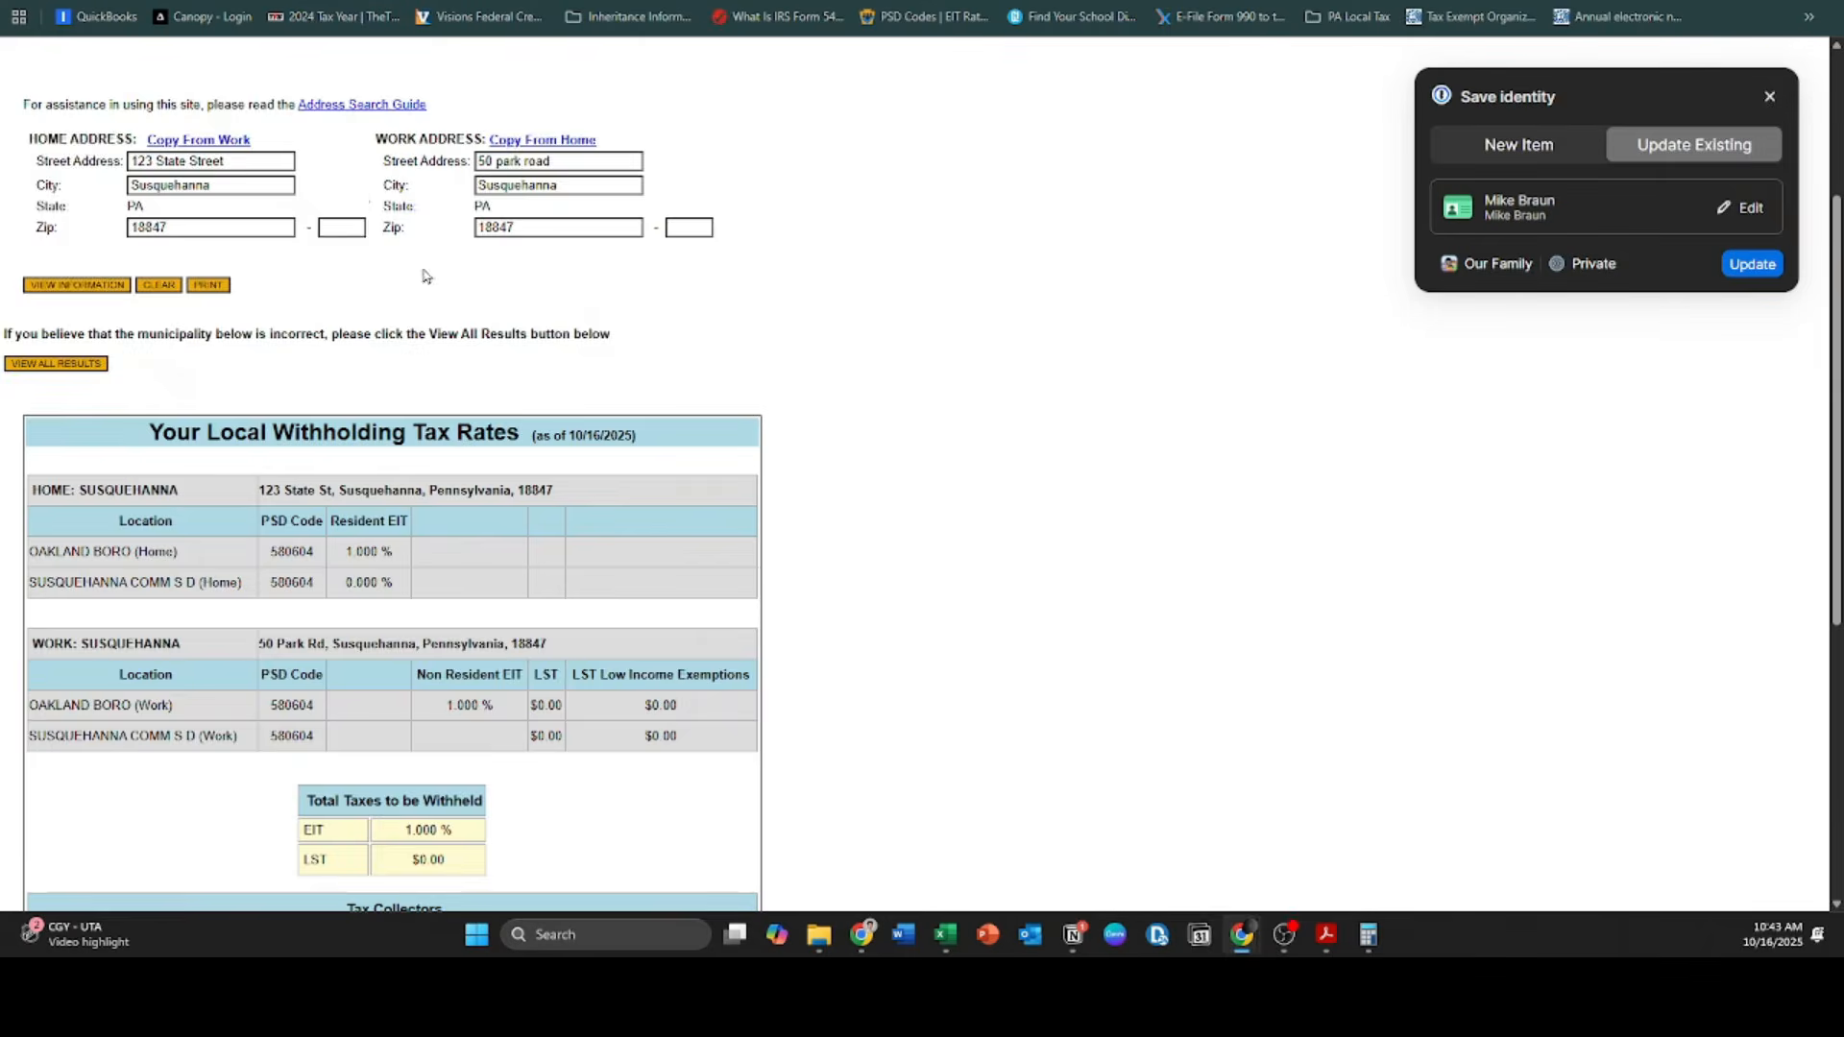
{"action": "scroll", "coordinate": [423, 271], "scroll_direction": "down", "scroll_amount": 4}
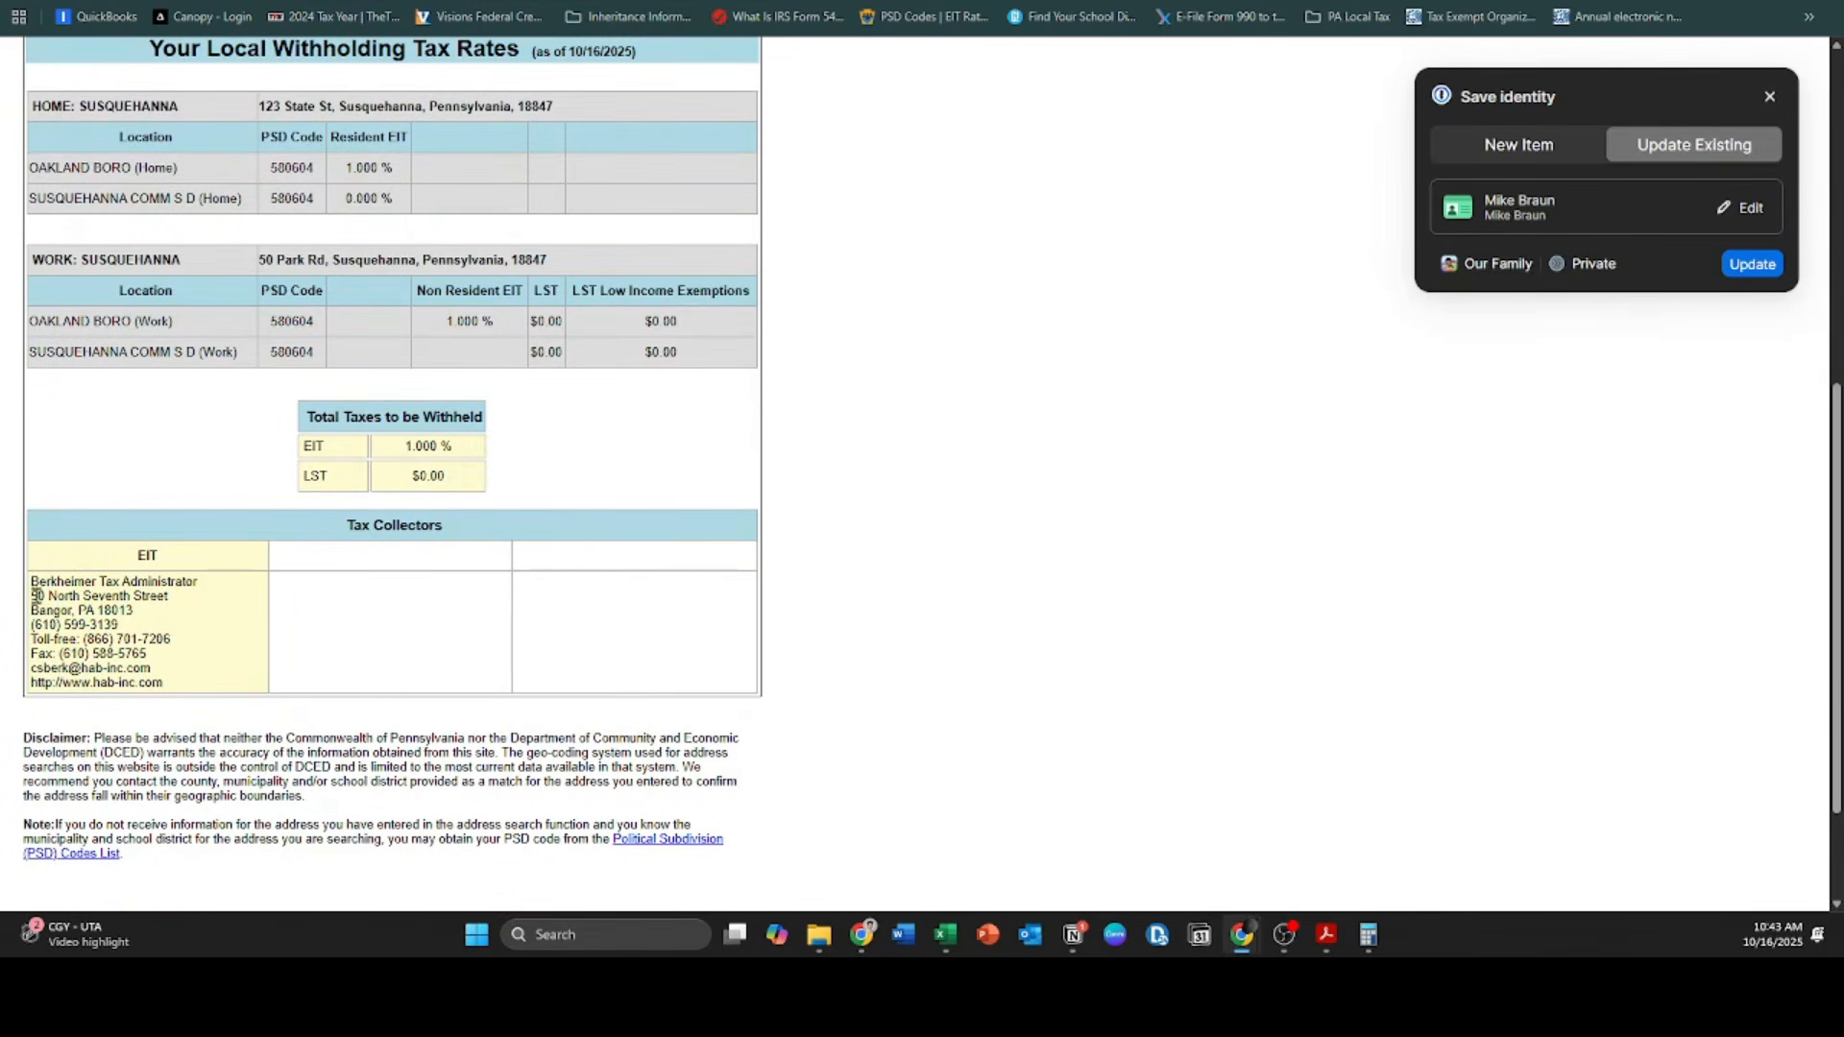
{"action": "left_click_drag", "start_coordinate": [32, 596], "coordinate": [138, 613]}
{"action": "left_click", "coordinate": [164, 636]}
{"action": "left_click", "coordinate": [567, 2]}
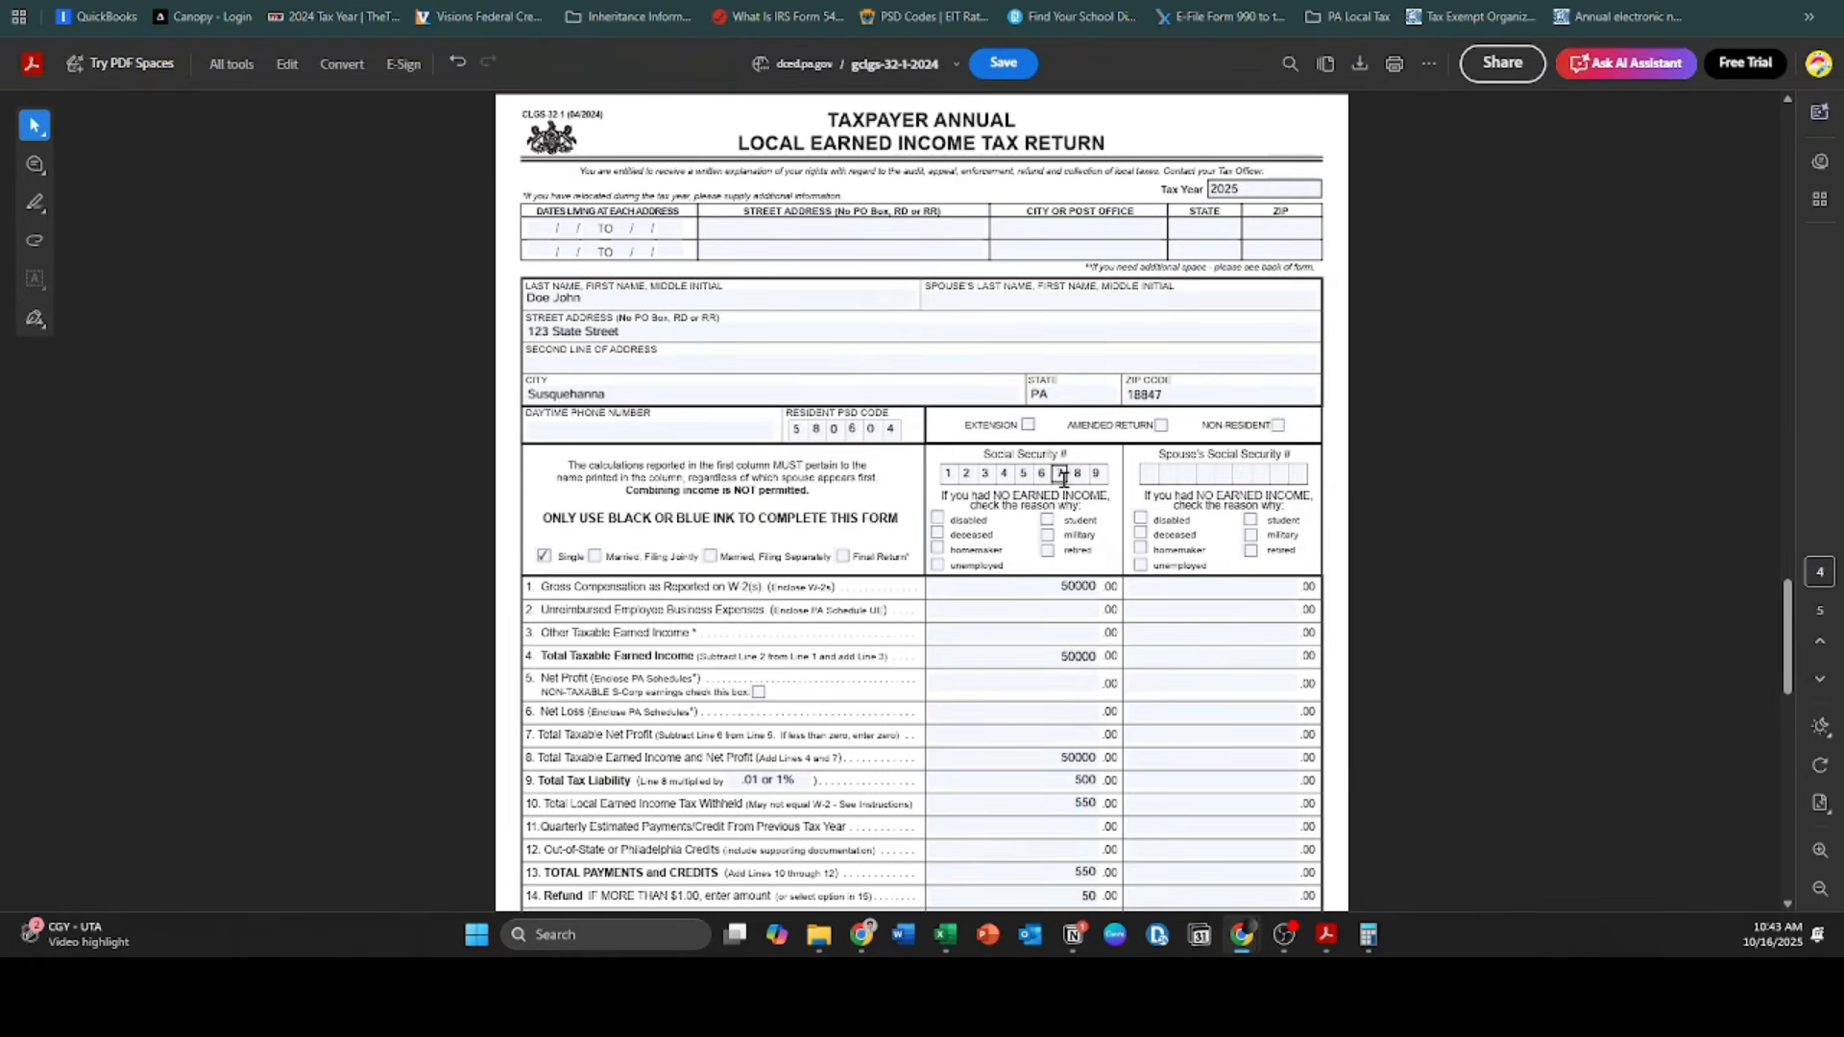
Step: View the sample 2025 W-2 that accompanies the return and go back to the form
{"action": "scroll", "coordinate": [1063, 478], "scroll_direction": "down", "scroll_amount": 1}
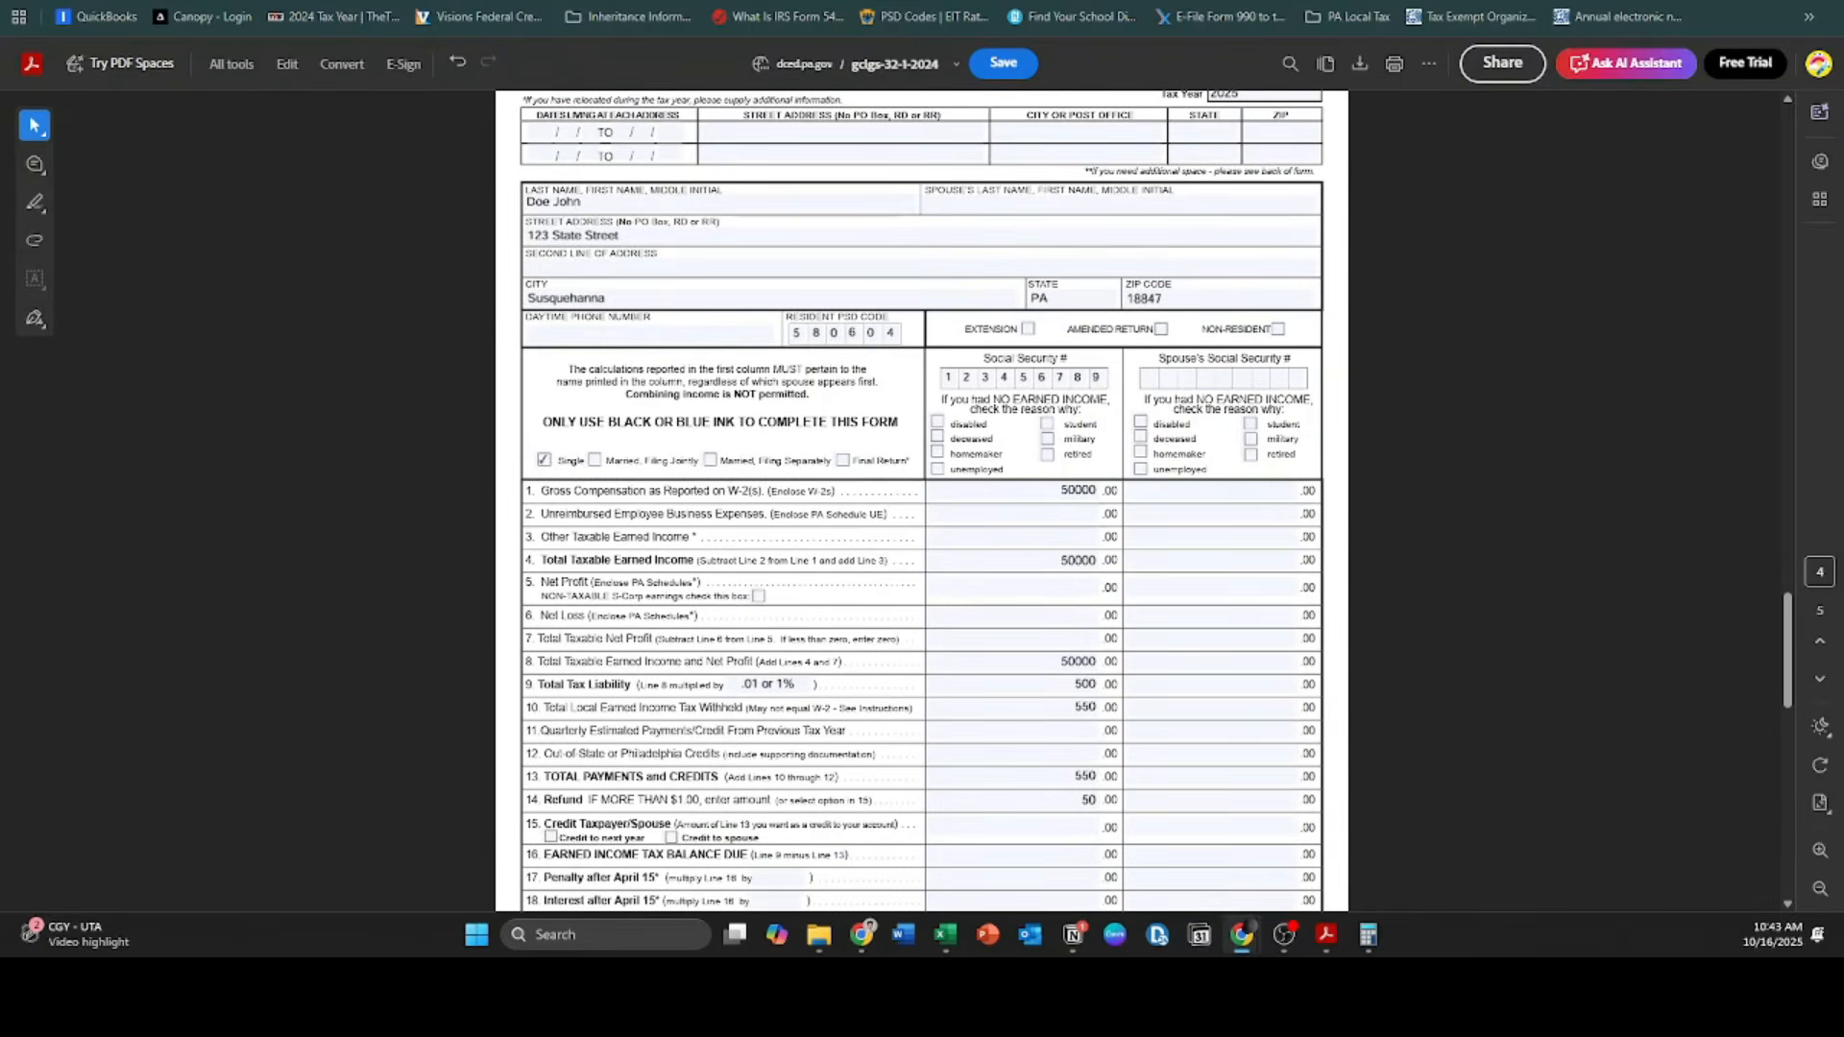
{"action": "key", "text": "ctrl+Tab"}
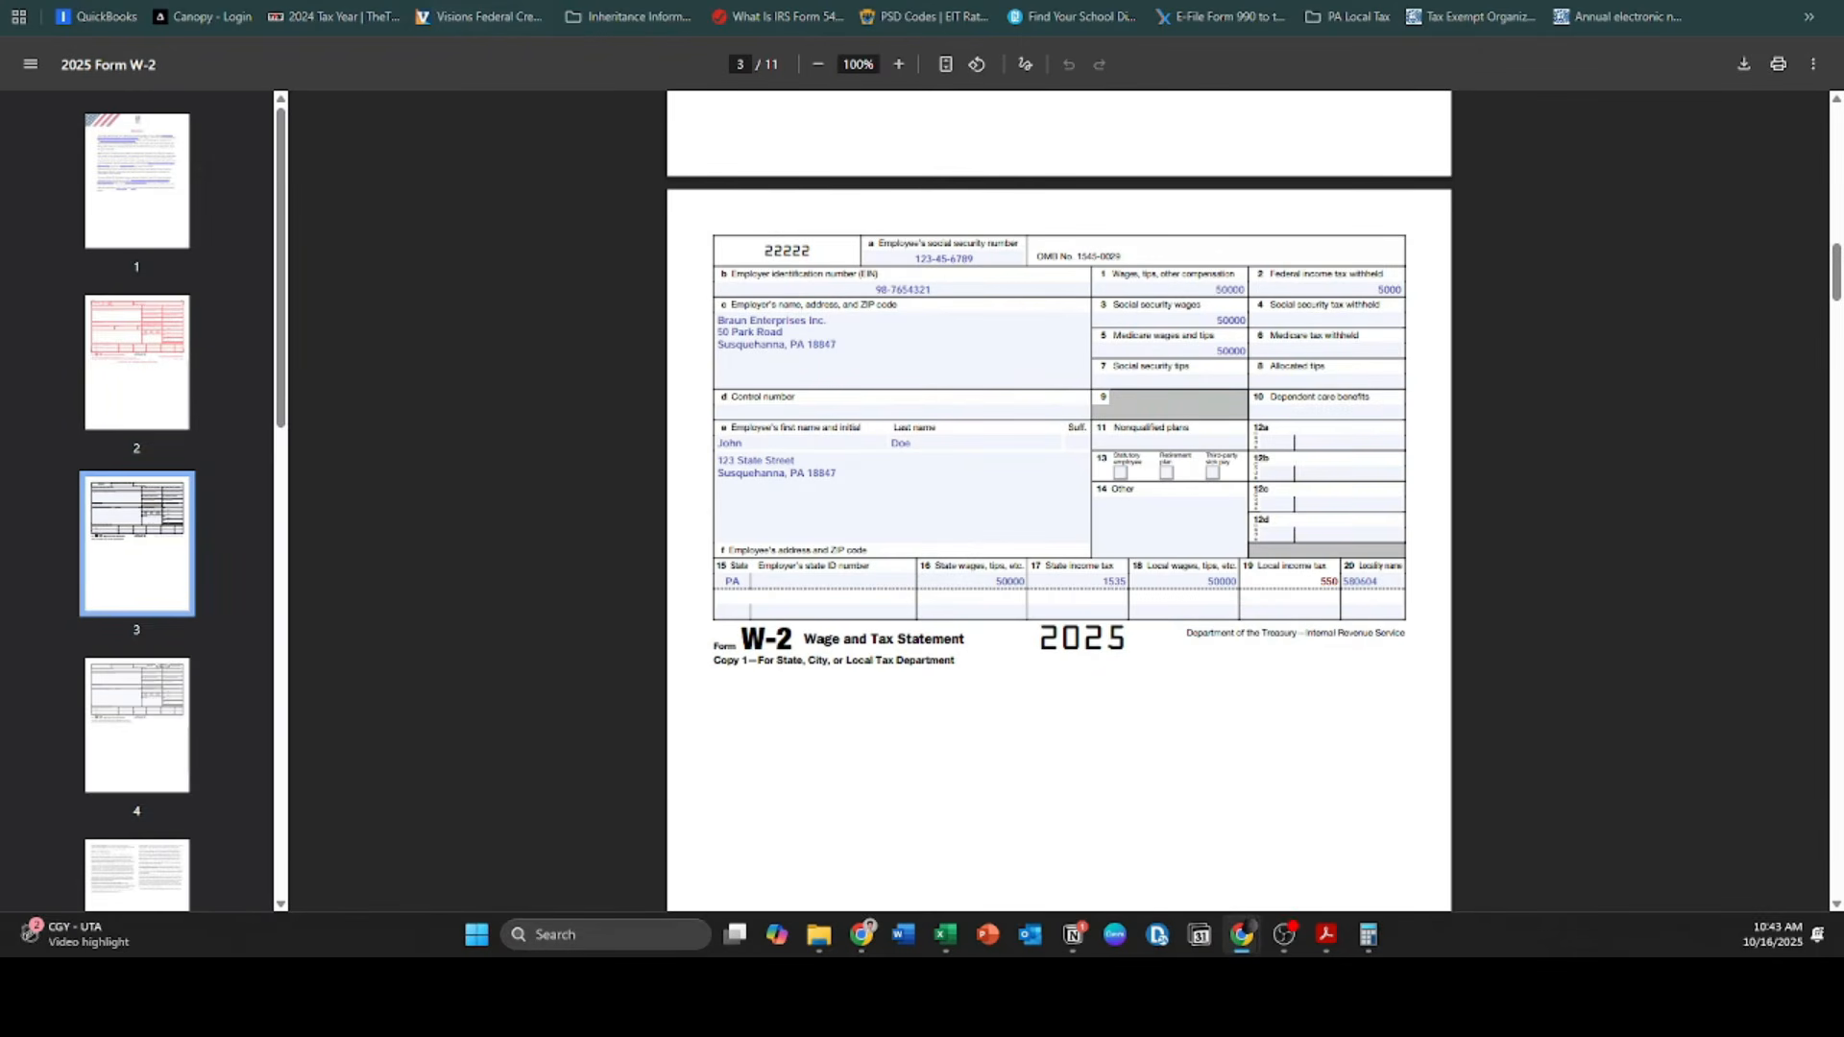
{"action": "key", "text": "ctrl+Tab"}
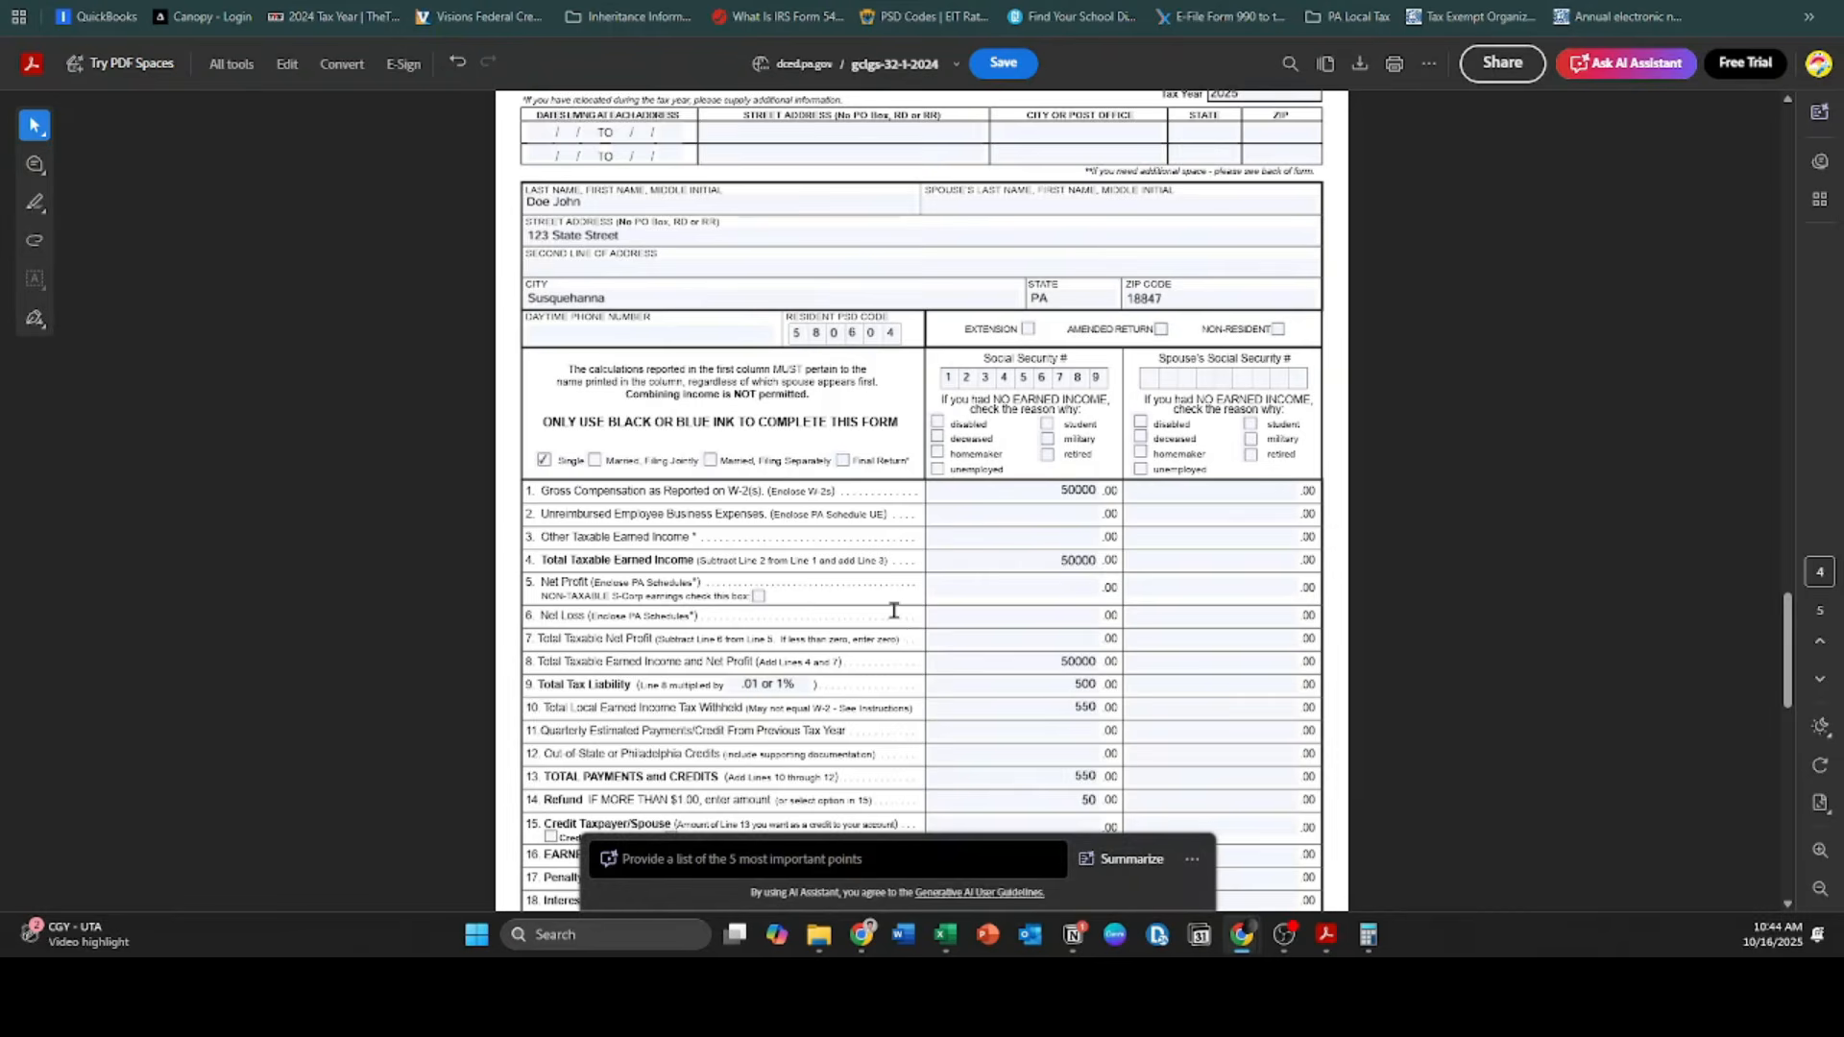
Step: Review the return's lines 1 to 19, examining the withheld tax, the refund and the blank line 11 for estimated payments
{"action": "scroll", "coordinate": [894, 613], "scroll_direction": "down", "scroll_amount": 1}
{"action": "scroll", "coordinate": [895, 616], "scroll_direction": "down", "scroll_amount": 1}
{"action": "scroll", "coordinate": [889, 612], "scroll_direction": "up", "scroll_amount": 2}
{"action": "scroll", "coordinate": [955, 576], "scroll_direction": "up", "scroll_amount": 1}
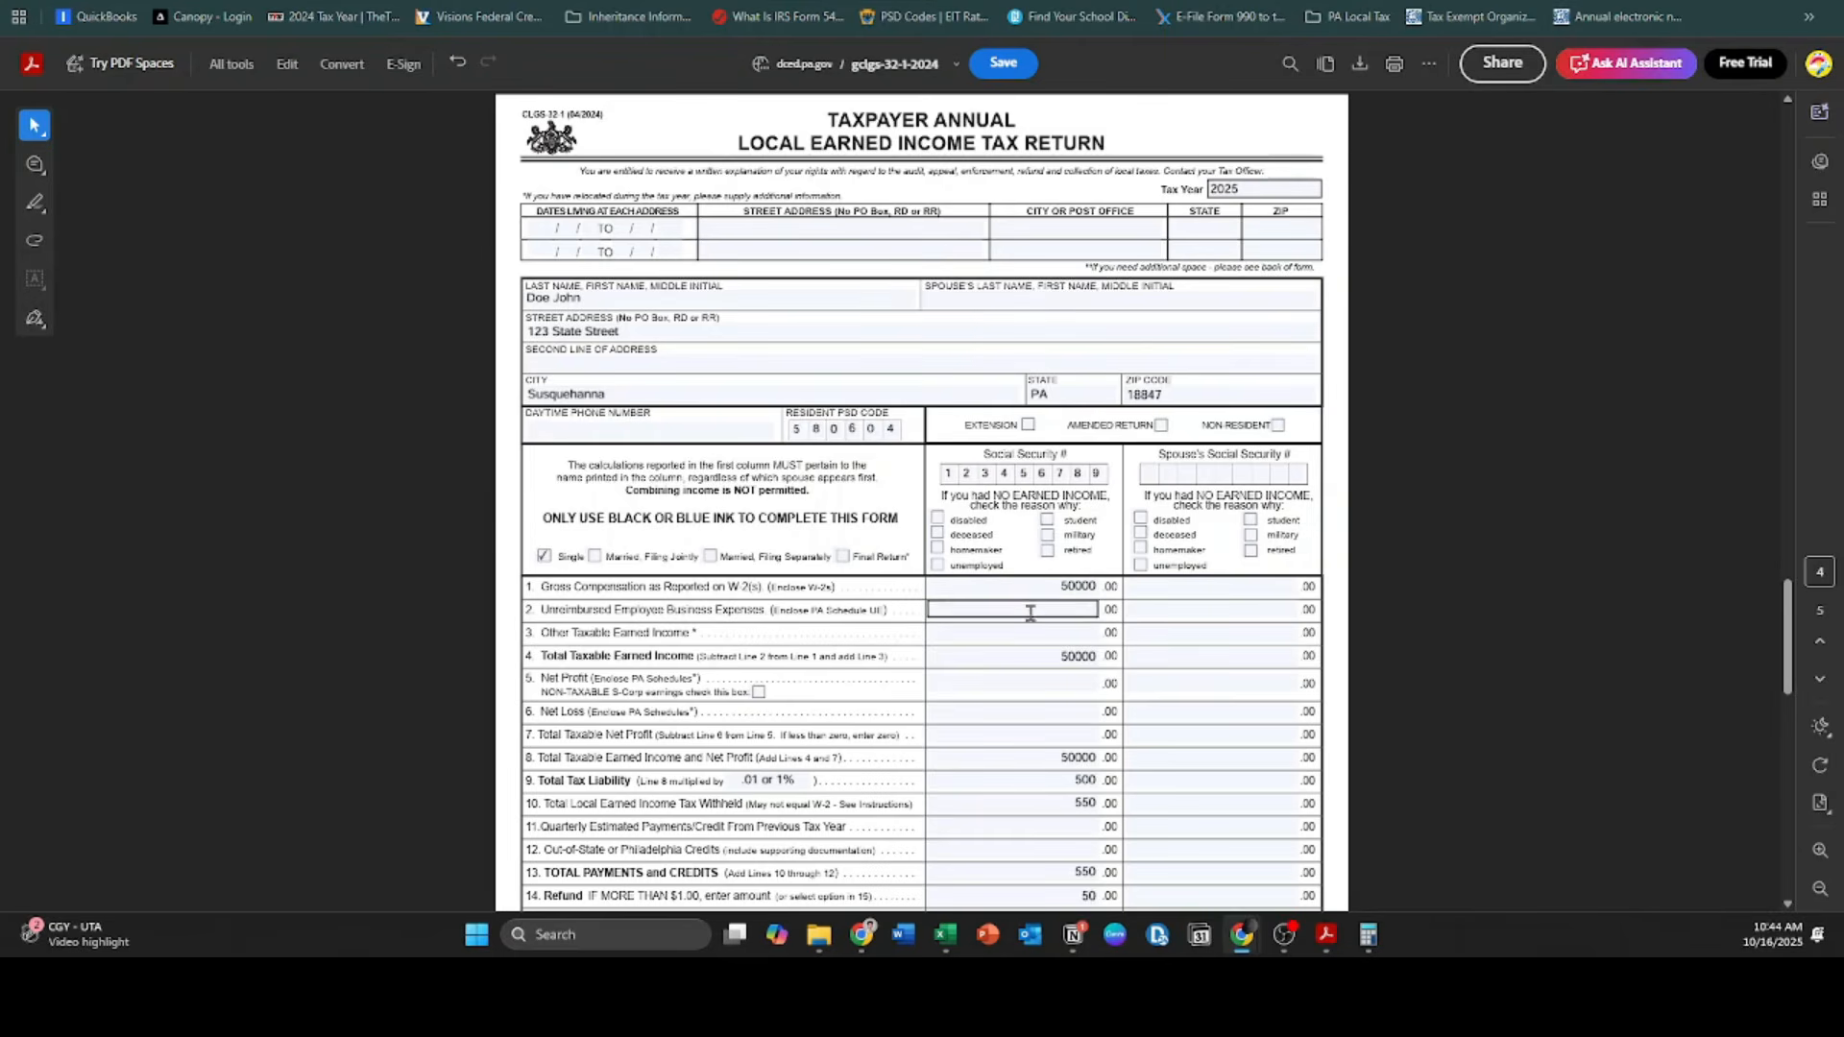
{"action": "scroll", "coordinate": [1028, 615], "scroll_direction": "down", "scroll_amount": 1}
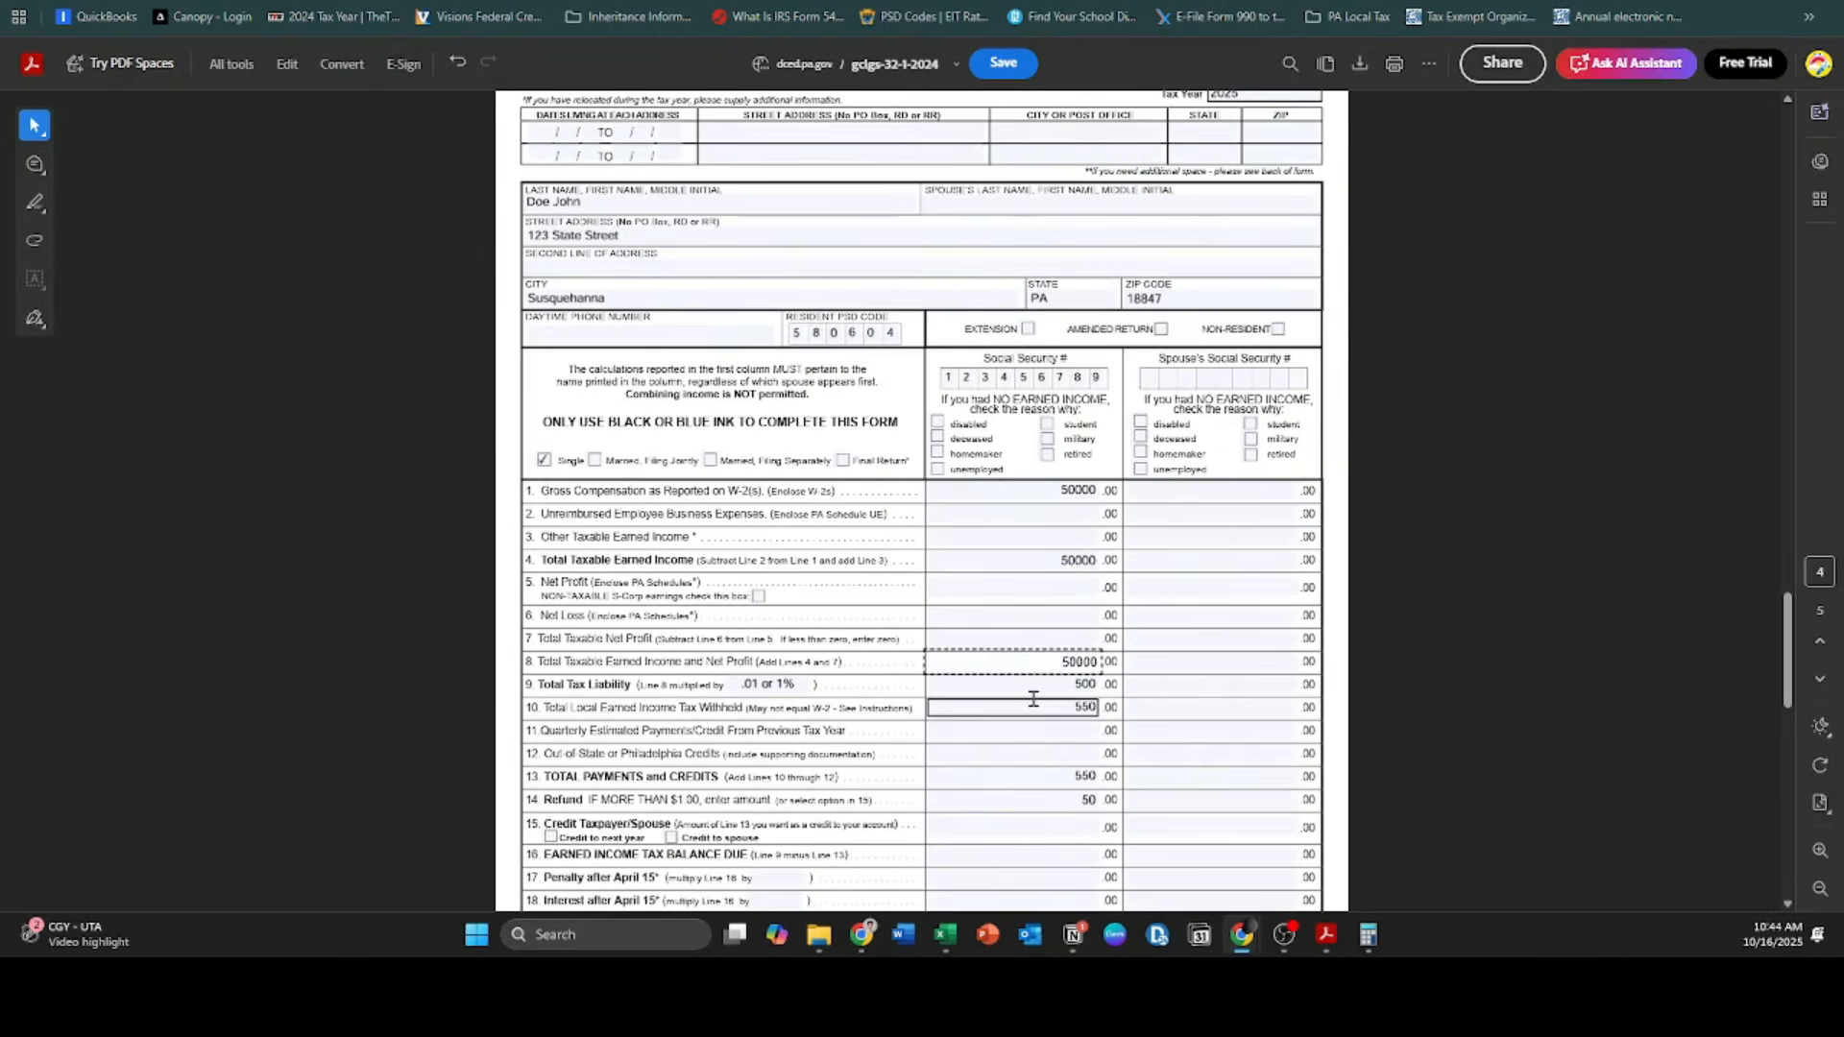
{"action": "scroll", "coordinate": [1031, 693], "scroll_direction": "down", "scroll_amount": 1}
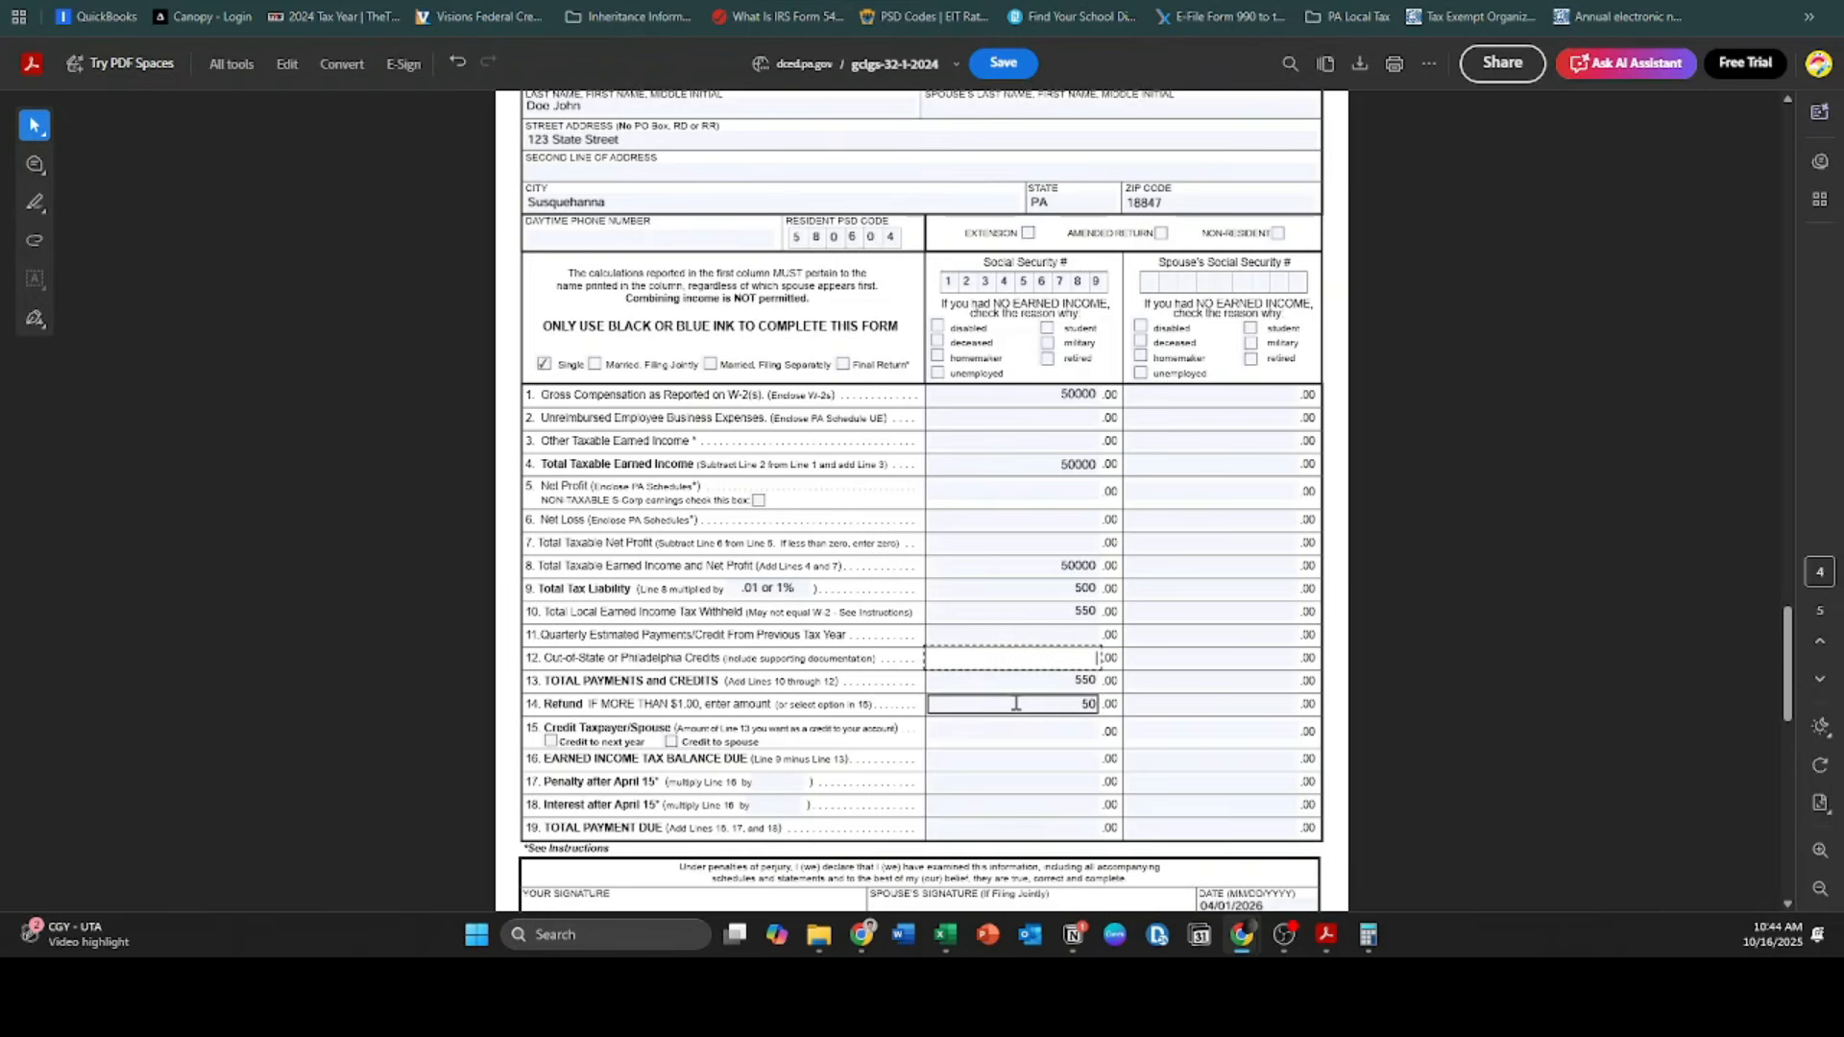
{"action": "left_click", "coordinate": [1048, 635]}
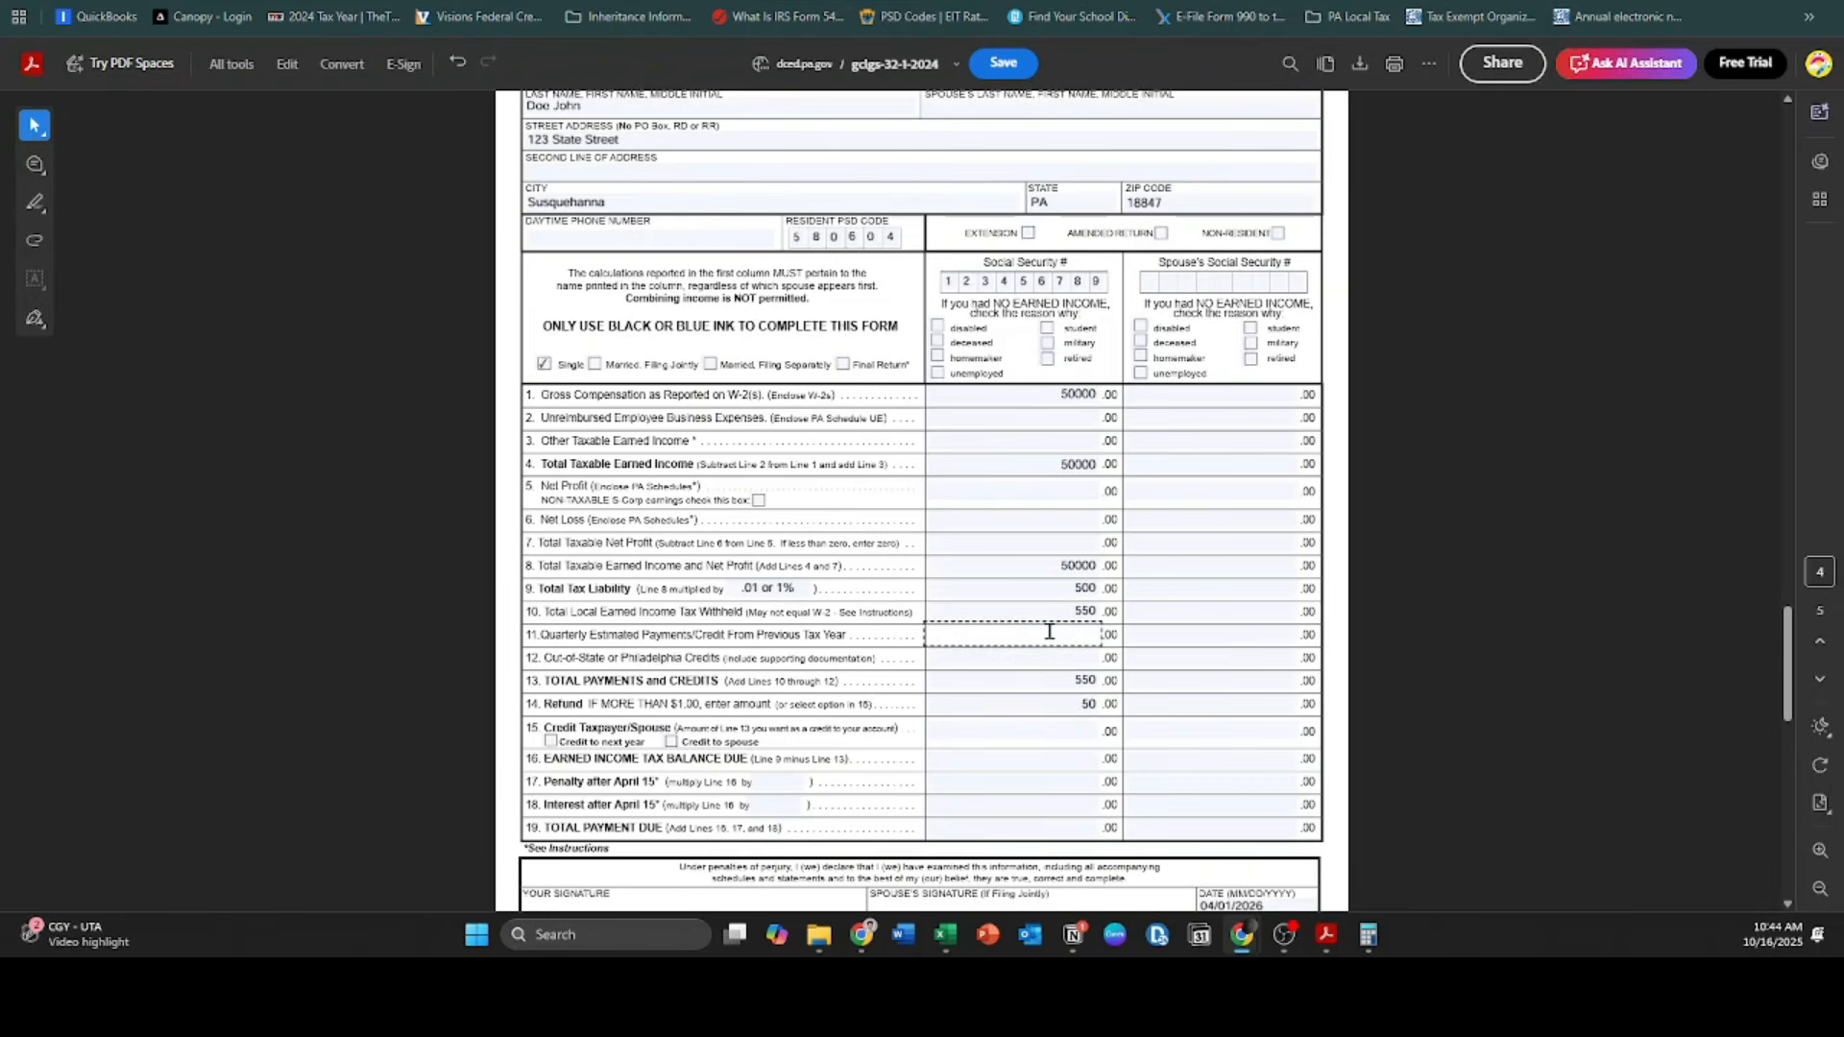
{"action": "scroll", "coordinate": [1048, 631], "scroll_direction": "up", "scroll_amount": 1}
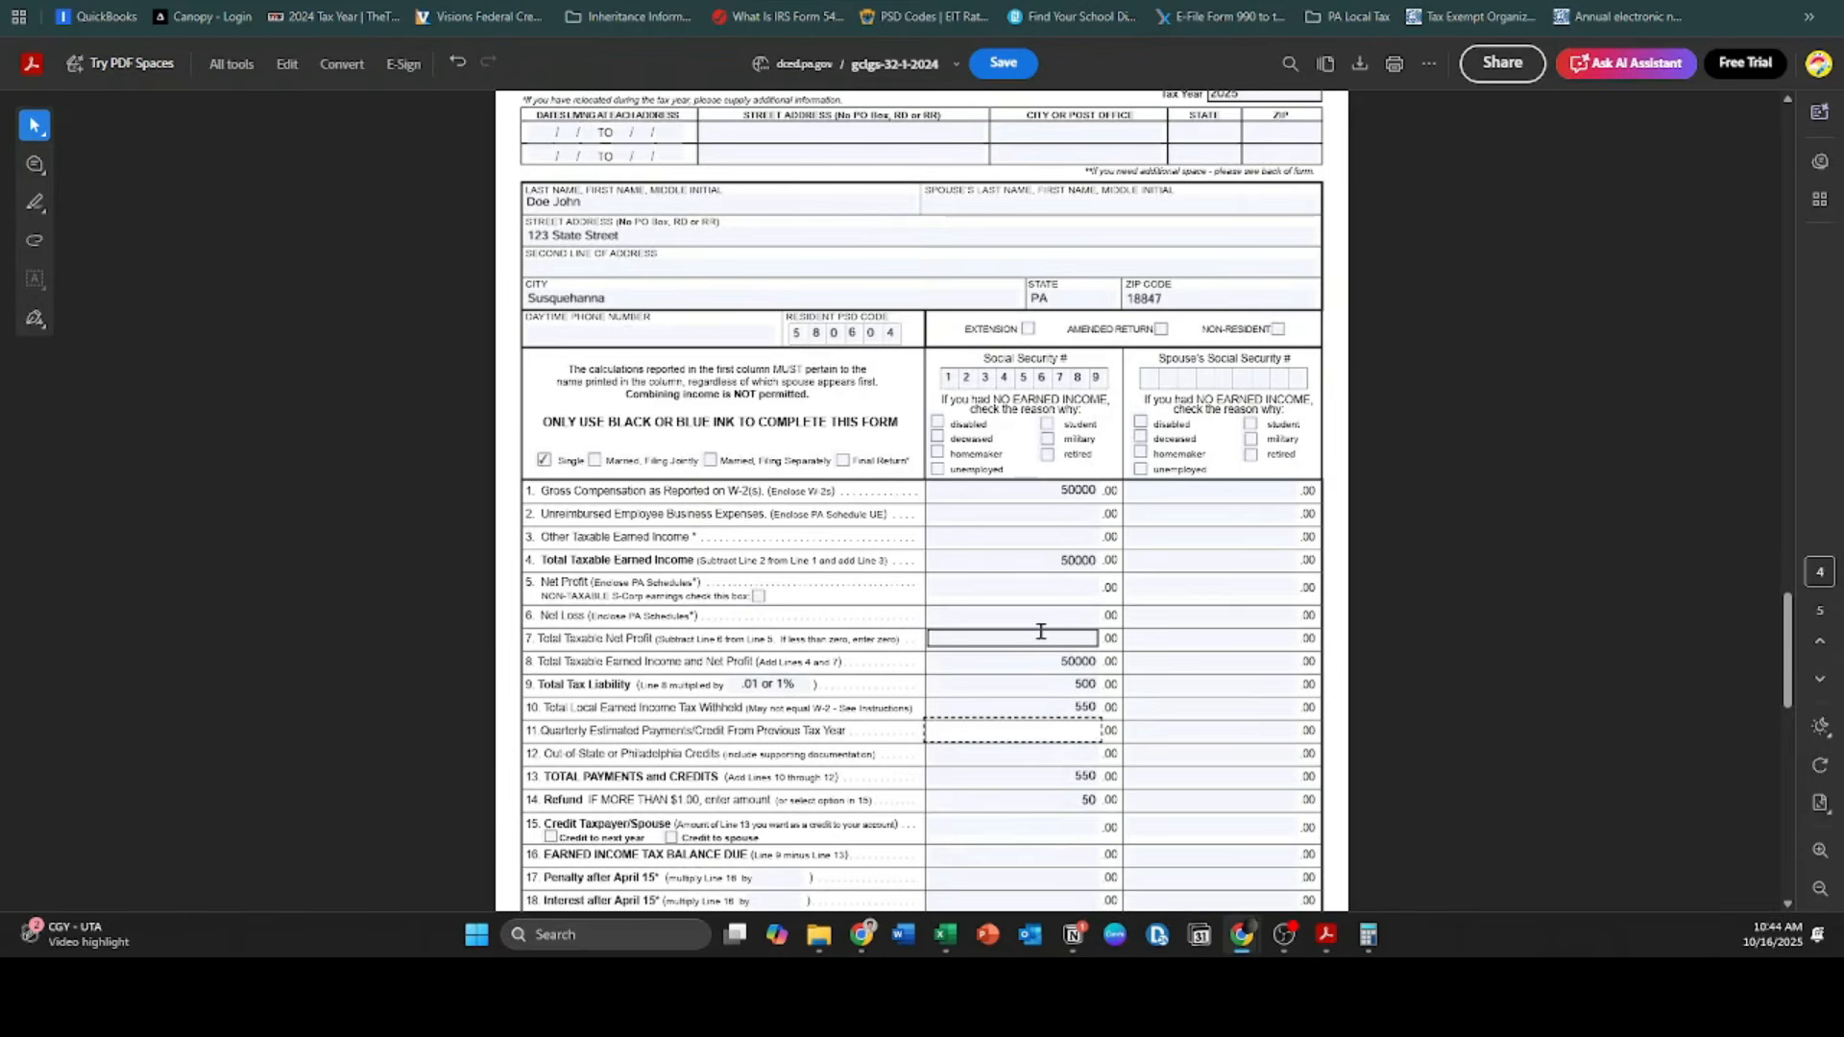
Step: Find the form's instructions for line 12, Out-of-State or Philadelphia Credits
{"action": "scroll", "coordinate": [1040, 624], "scroll_direction": "up", "scroll_amount": 3}
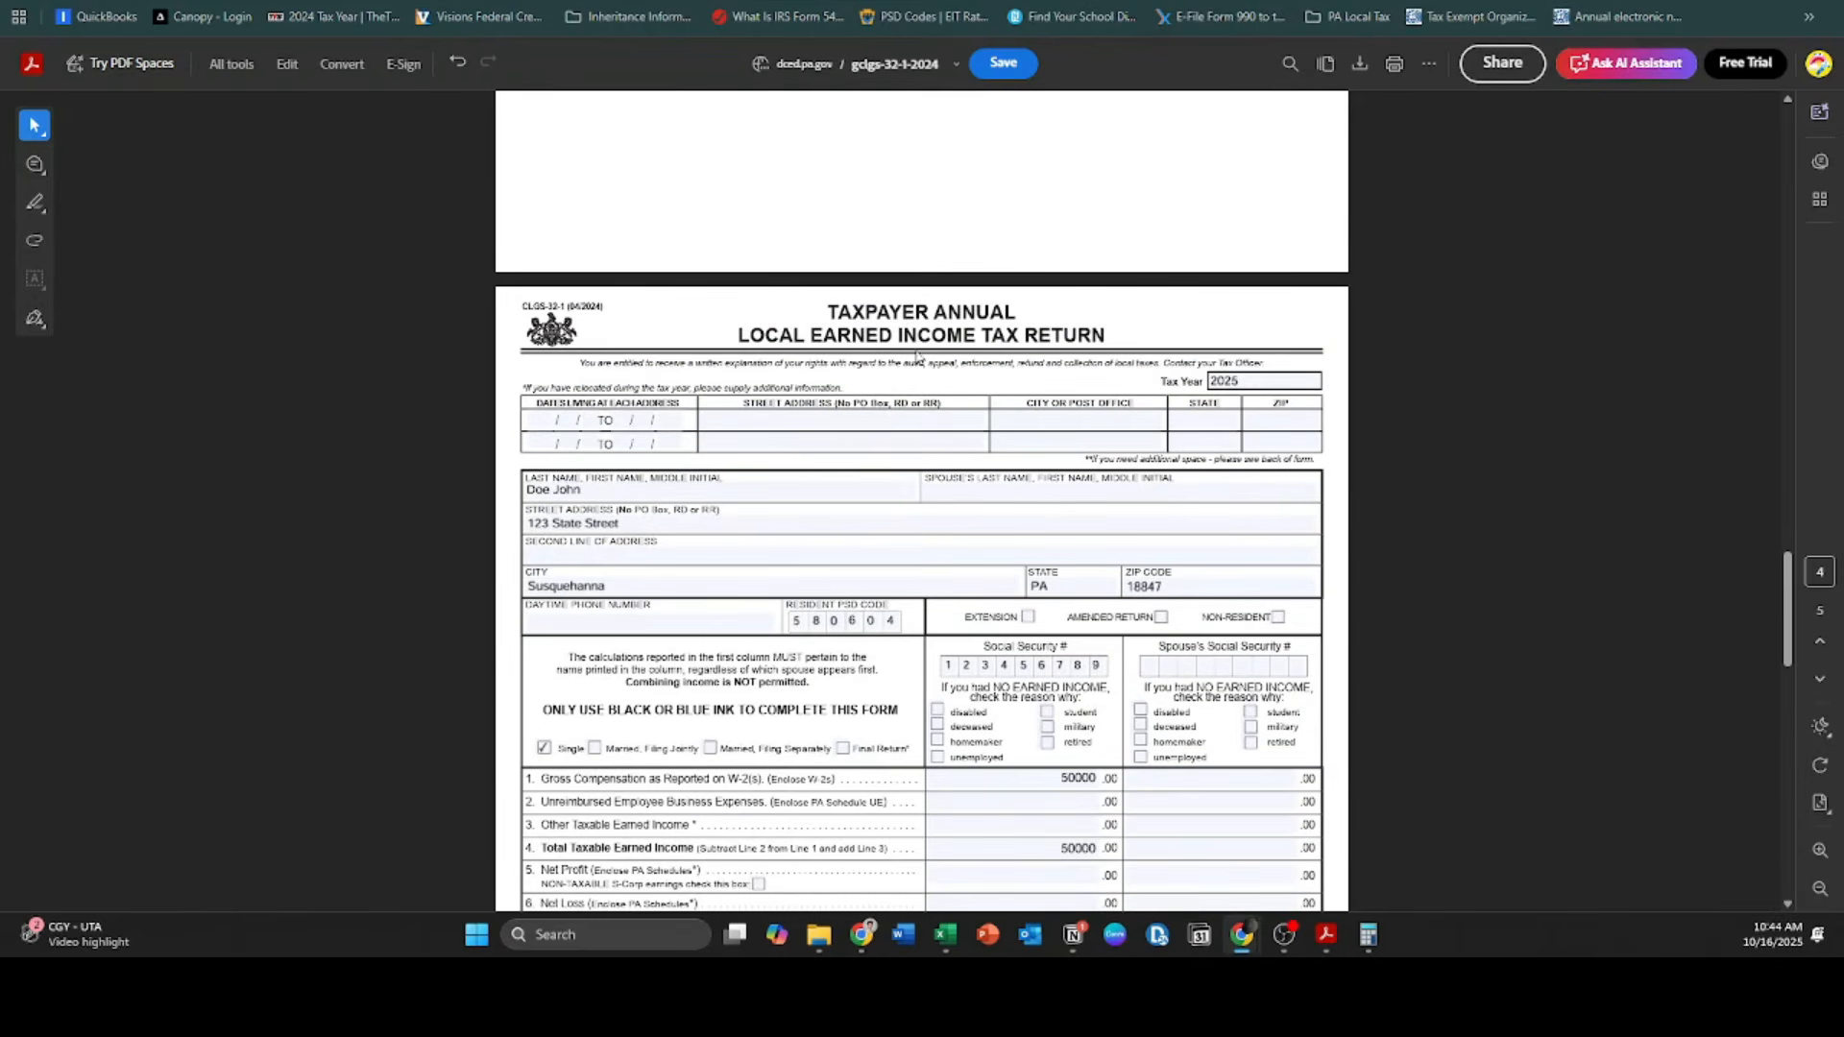
{"action": "scroll", "coordinate": [918, 357], "scroll_direction": "up", "scroll_amount": 2}
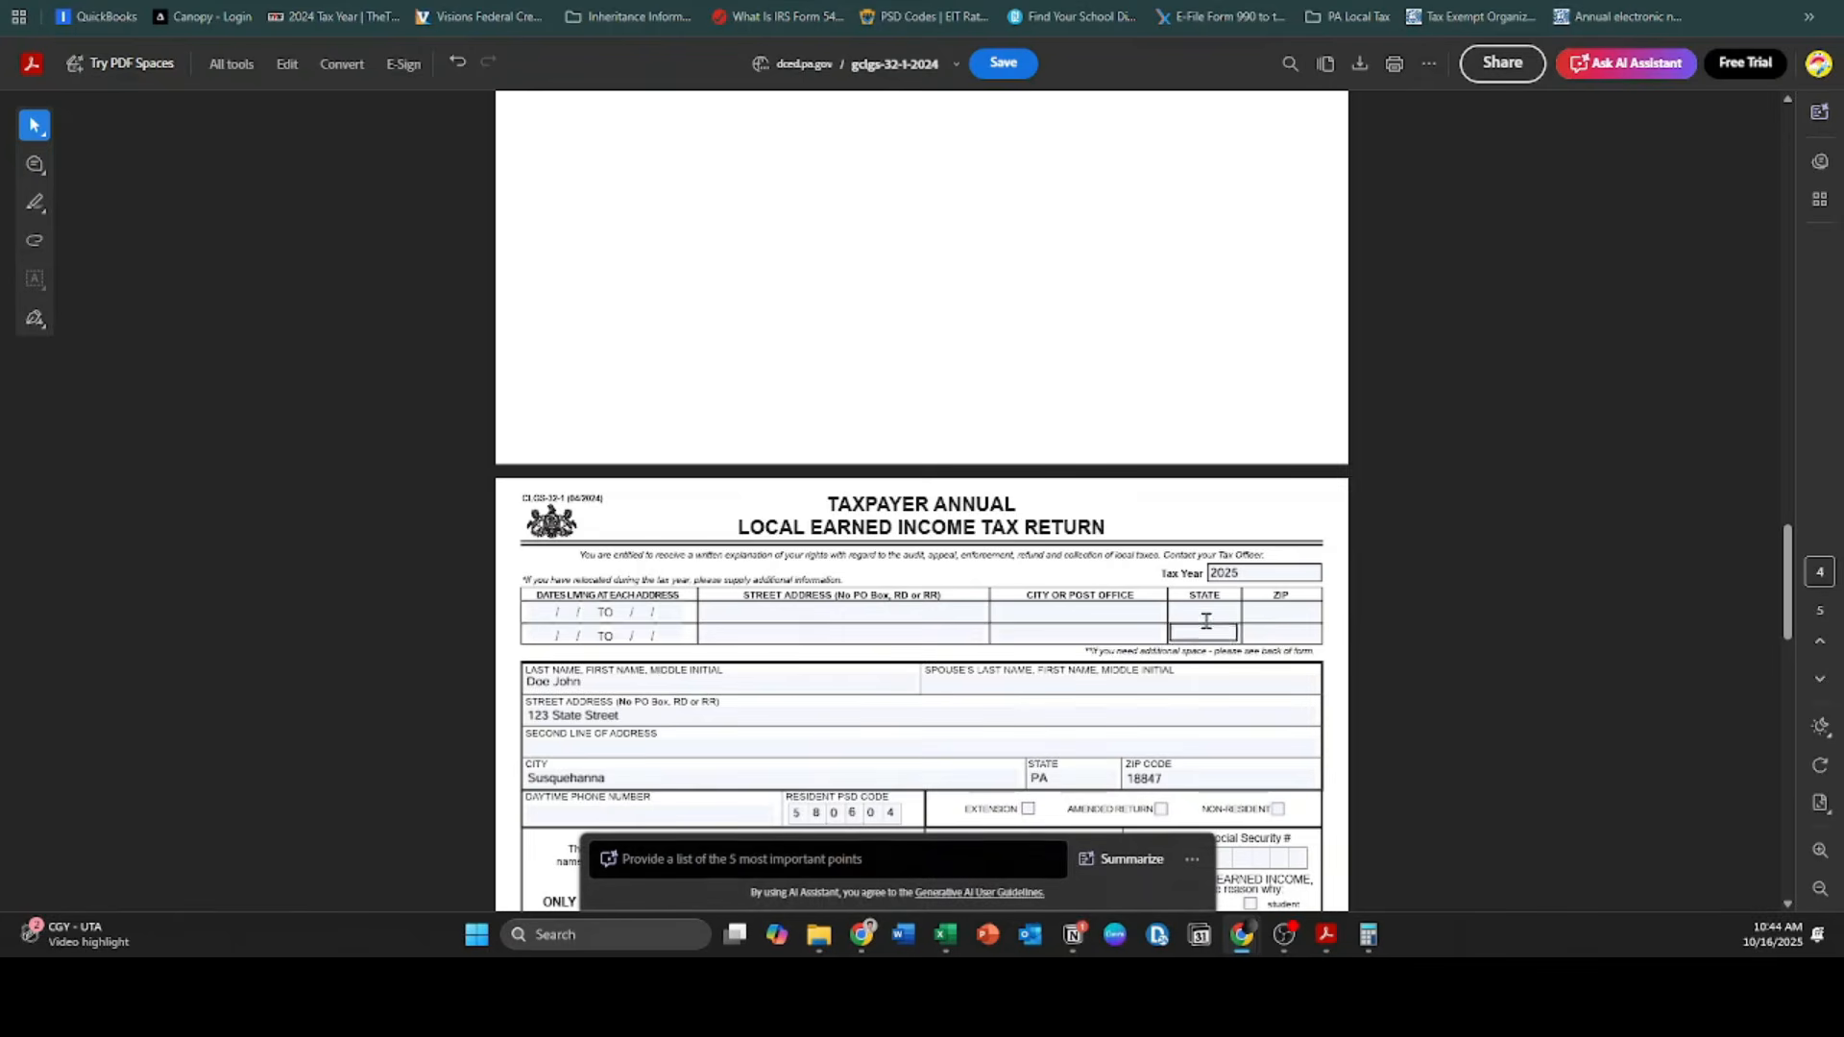
{"action": "scroll", "coordinate": [1208, 615], "scroll_direction": "up", "scroll_amount": 10}
{"action": "scroll", "coordinate": [1210, 611], "scroll_direction": "up", "scroll_amount": 5}
{"action": "scroll", "coordinate": [1191, 622], "scroll_direction": "down", "scroll_amount": 2}
{"action": "scroll", "coordinate": [1191, 622], "scroll_direction": "up", "scroll_amount": 3}
{"action": "scroll", "coordinate": [1192, 620], "scroll_direction": "up", "scroll_amount": 5}
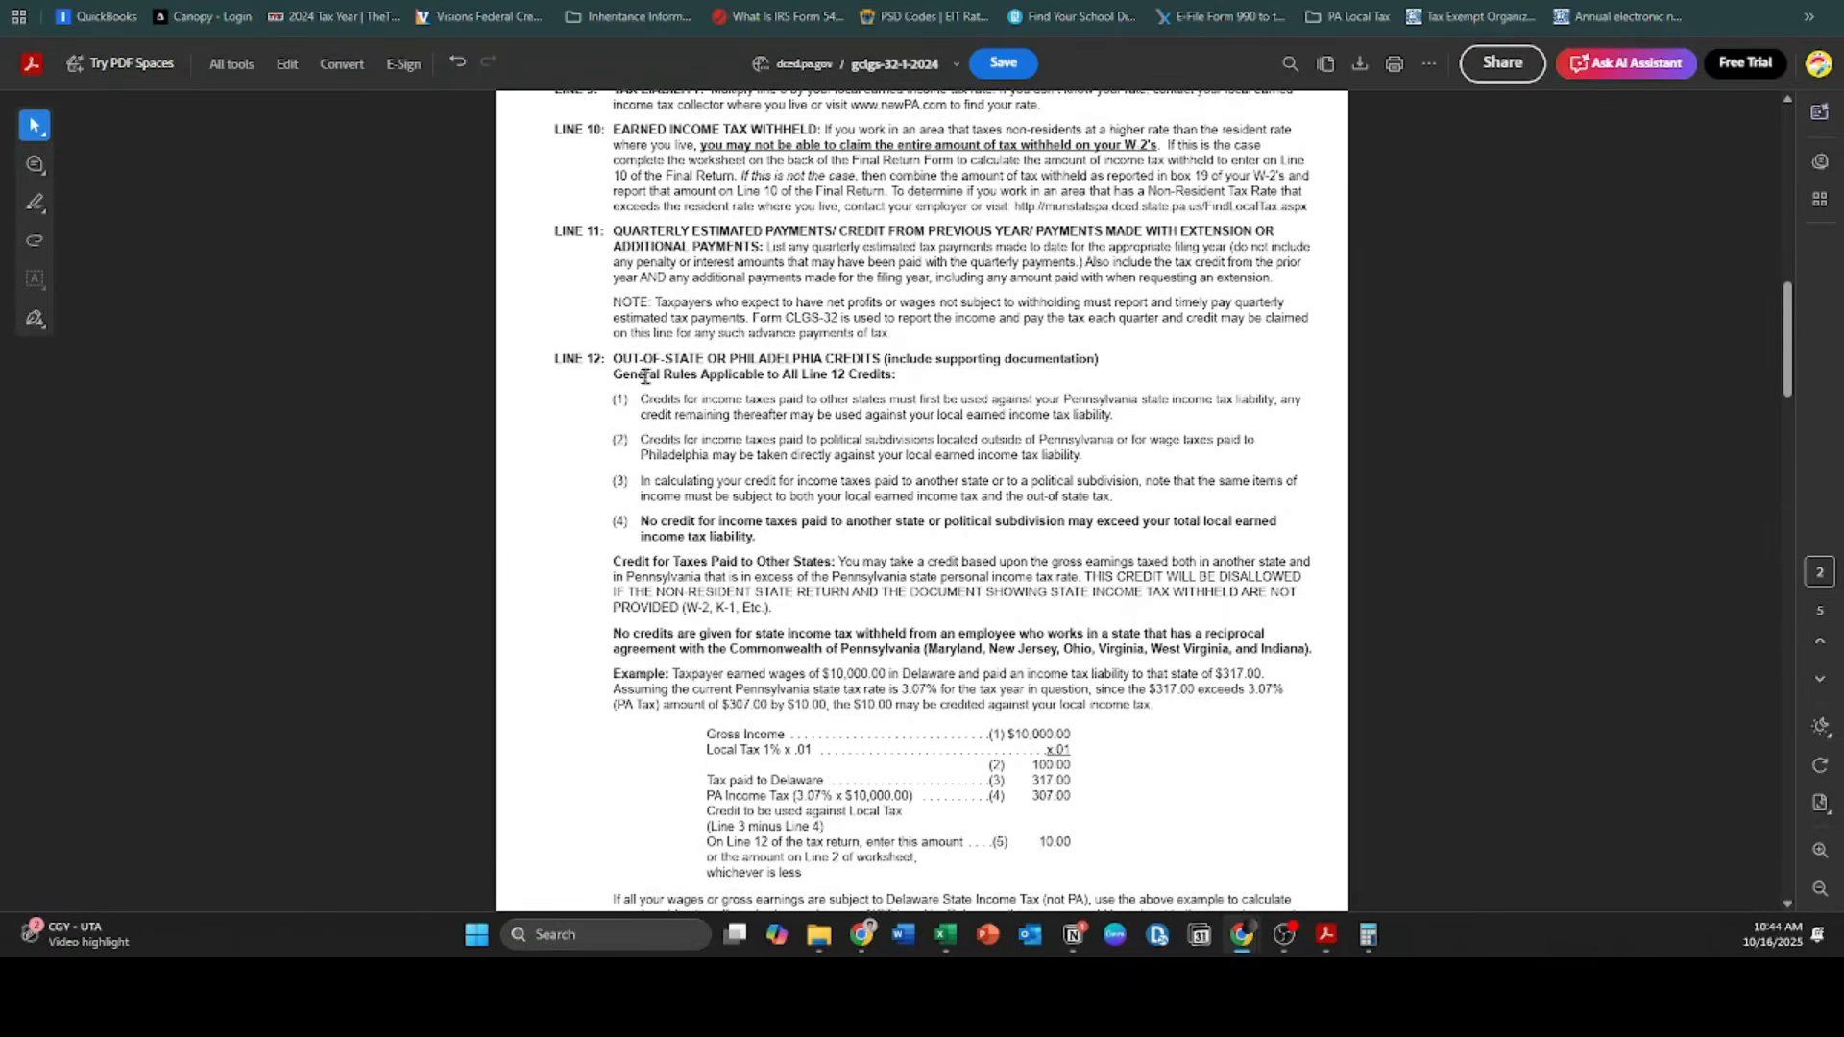
Step: Read the line 12 Delaware credit example and the credit rules for political subdivisions outside Pennsylvania and for Philadelphia
{"action": "scroll", "coordinate": [886, 527], "scroll_direction": "down", "scroll_amount": 1}
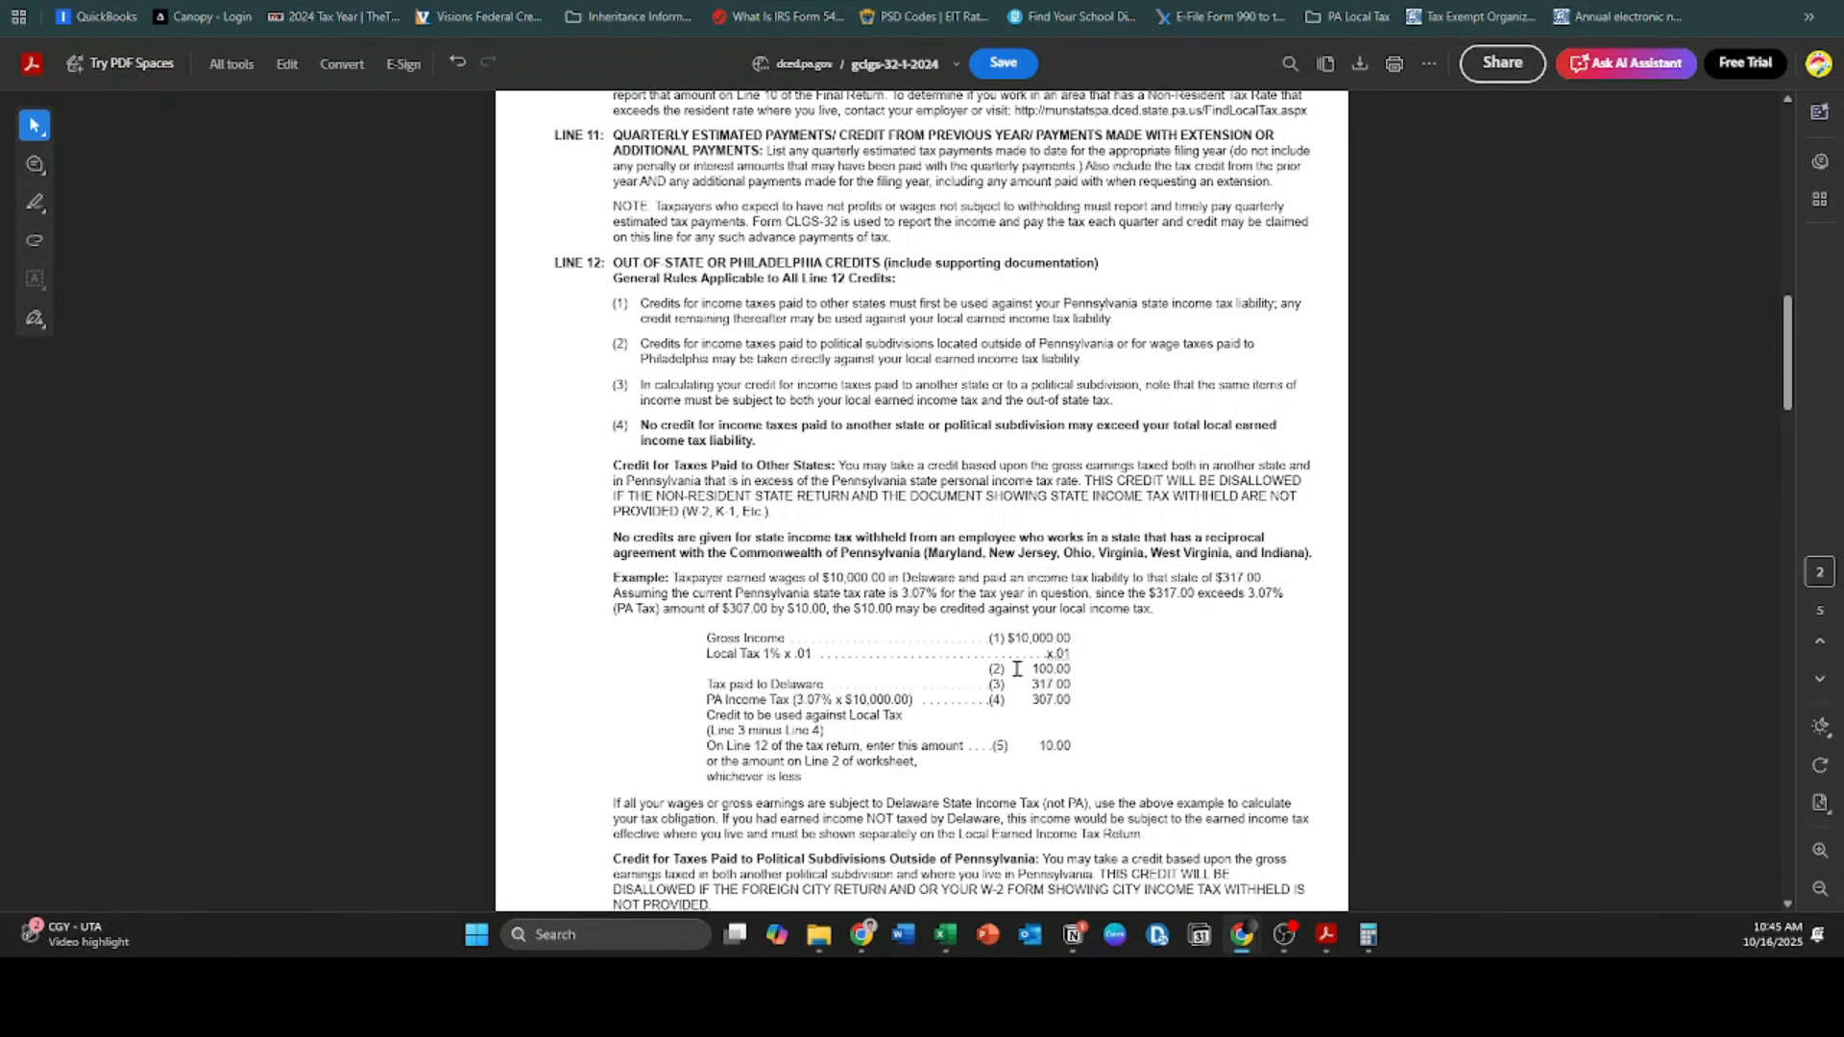
{"action": "left_click_drag", "start_coordinate": [669, 590], "coordinate": [757, 609]}
{"action": "left_click", "coordinate": [901, 630]}
{"action": "scroll", "coordinate": [918, 604], "scroll_direction": "down", "scroll_amount": 3}
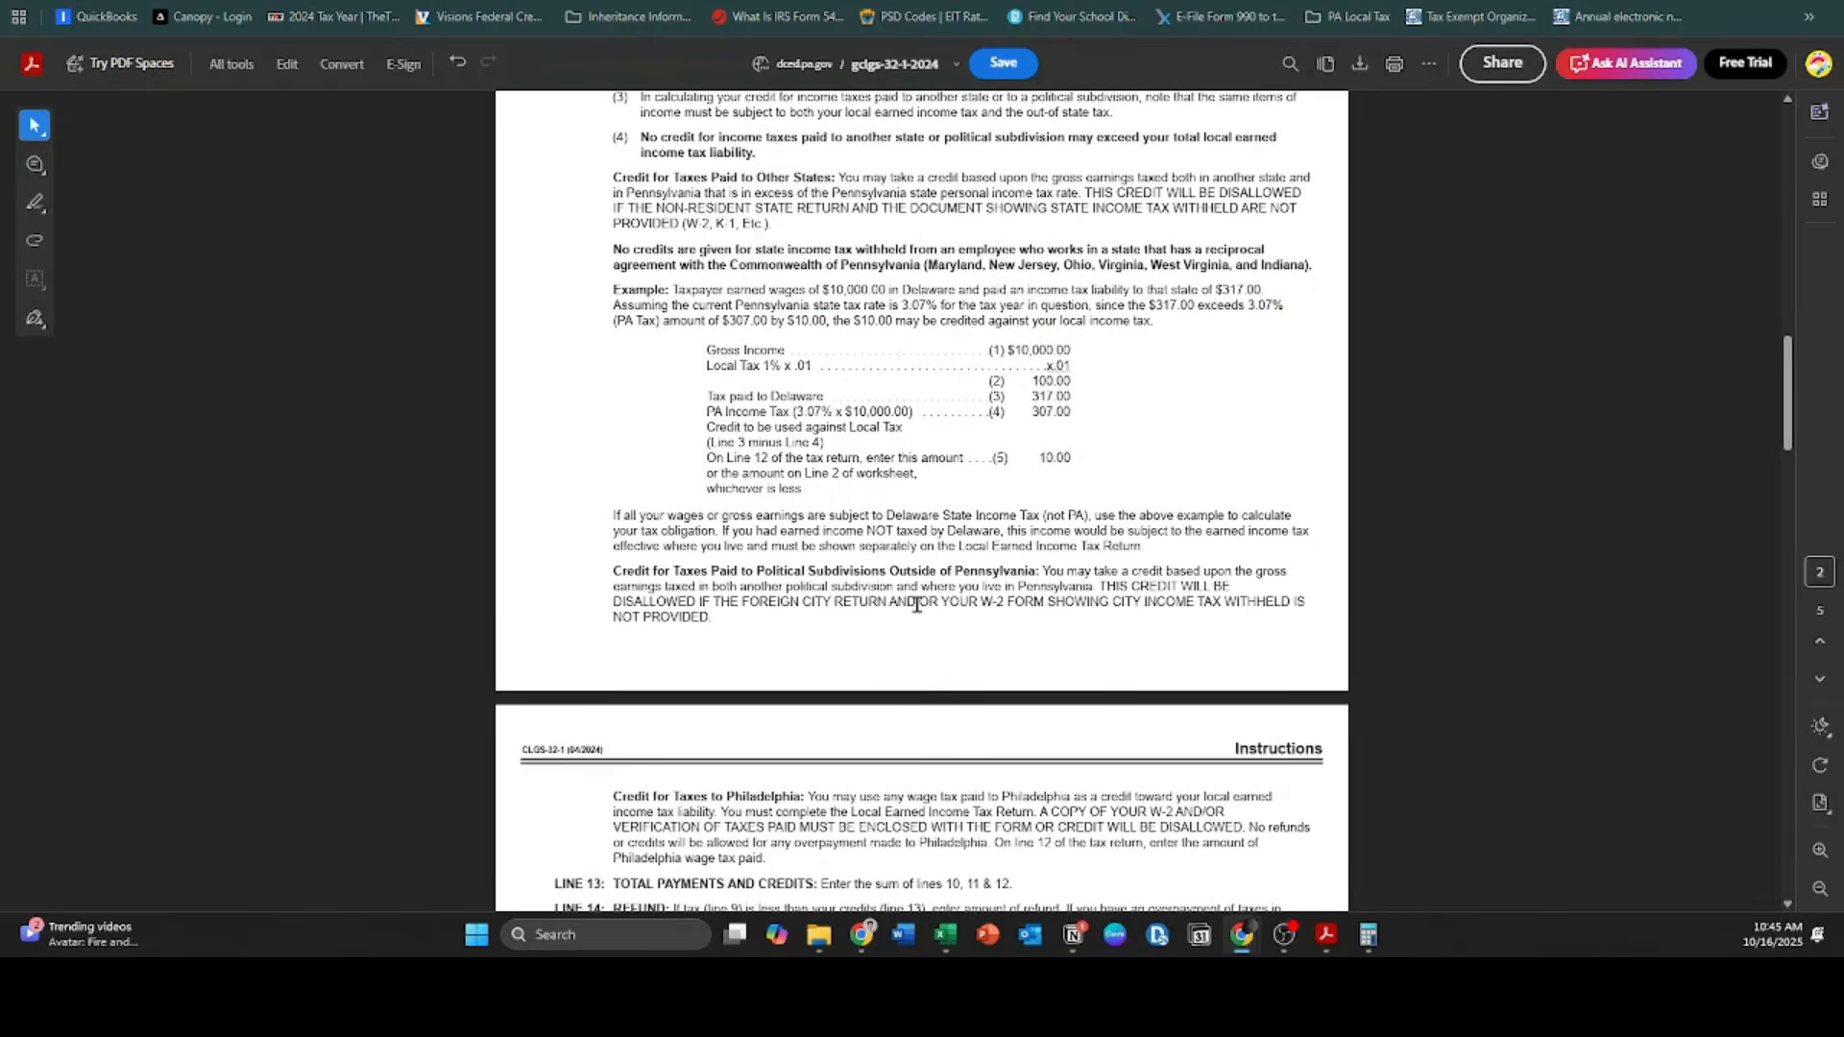
{"action": "scroll", "coordinate": [935, 602], "scroll_direction": "up", "scroll_amount": 7}
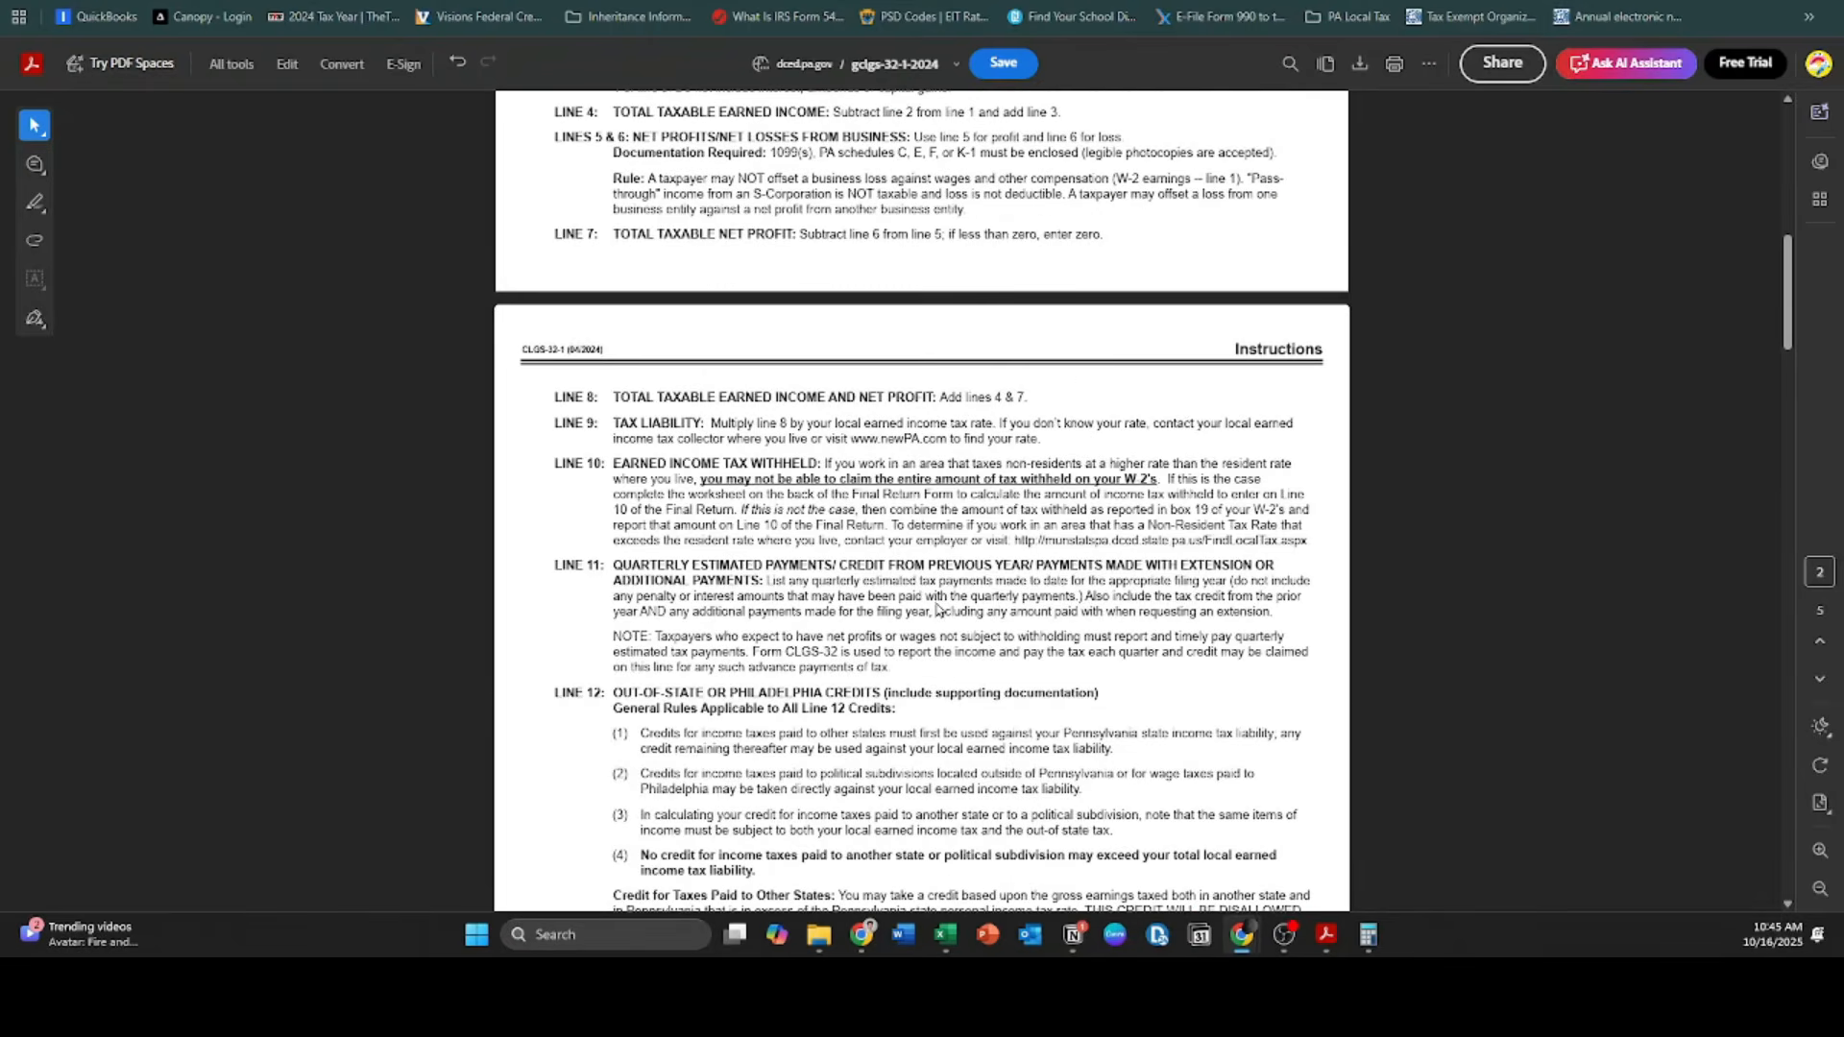